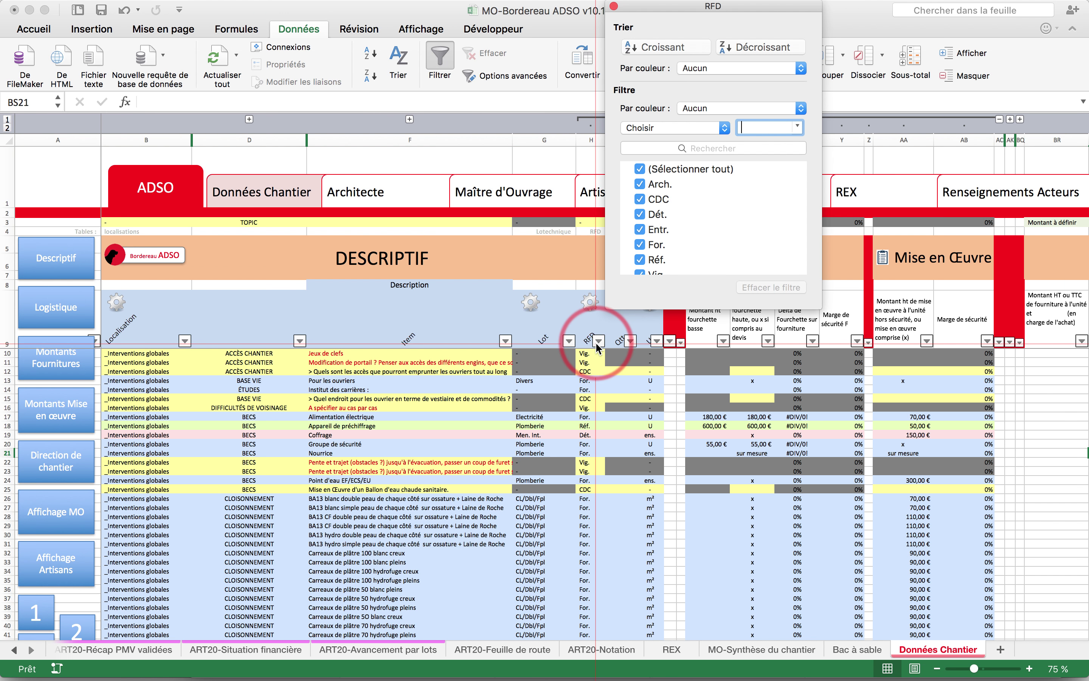
Filter the RFD column to keep only the For., Réf. and Dét. rows.
{"action": "left_click", "coordinate": [559, 255]}
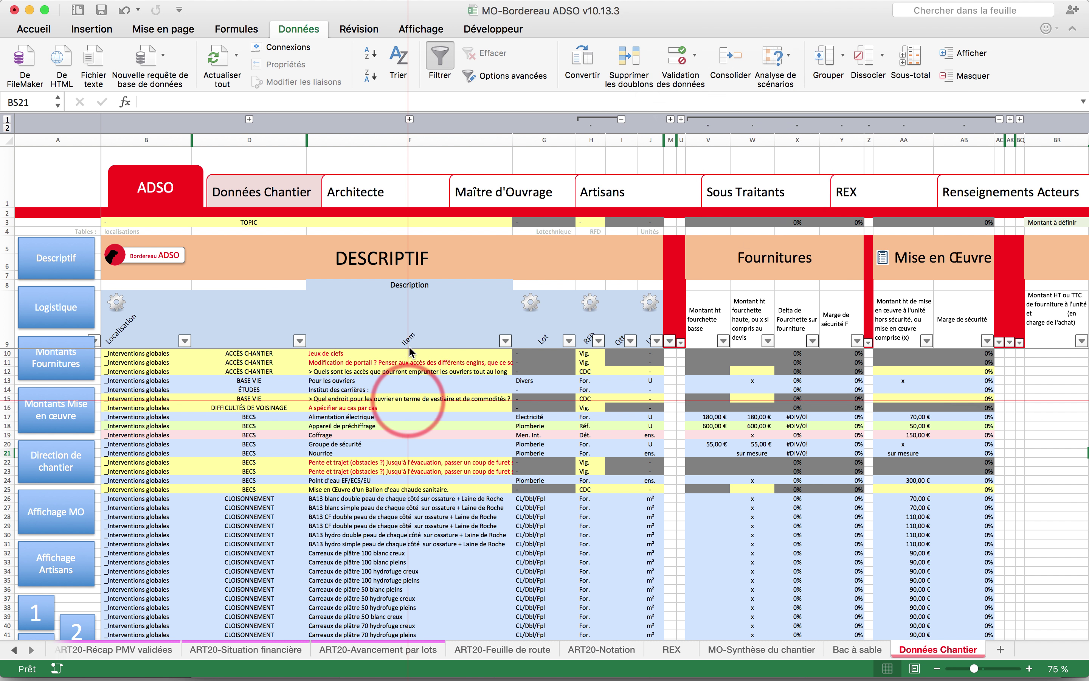
{"action": "left_click", "coordinate": [598, 341]}
{"action": "left_click", "coordinate": [640, 184]}
{"action": "left_click", "coordinate": [639, 198]}
{"action": "left_click", "coordinate": [639, 214]}
{"action": "left_click", "coordinate": [640, 229]}
{"action": "left_click", "coordinate": [641, 290]}
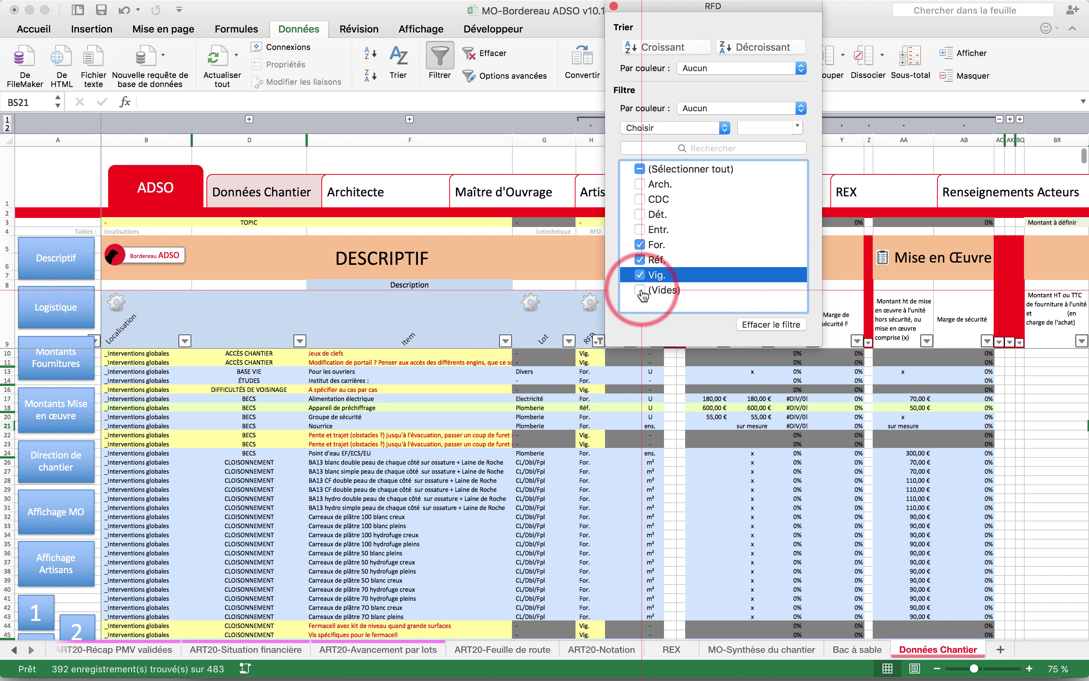
{"action": "left_click", "coordinate": [639, 274]}
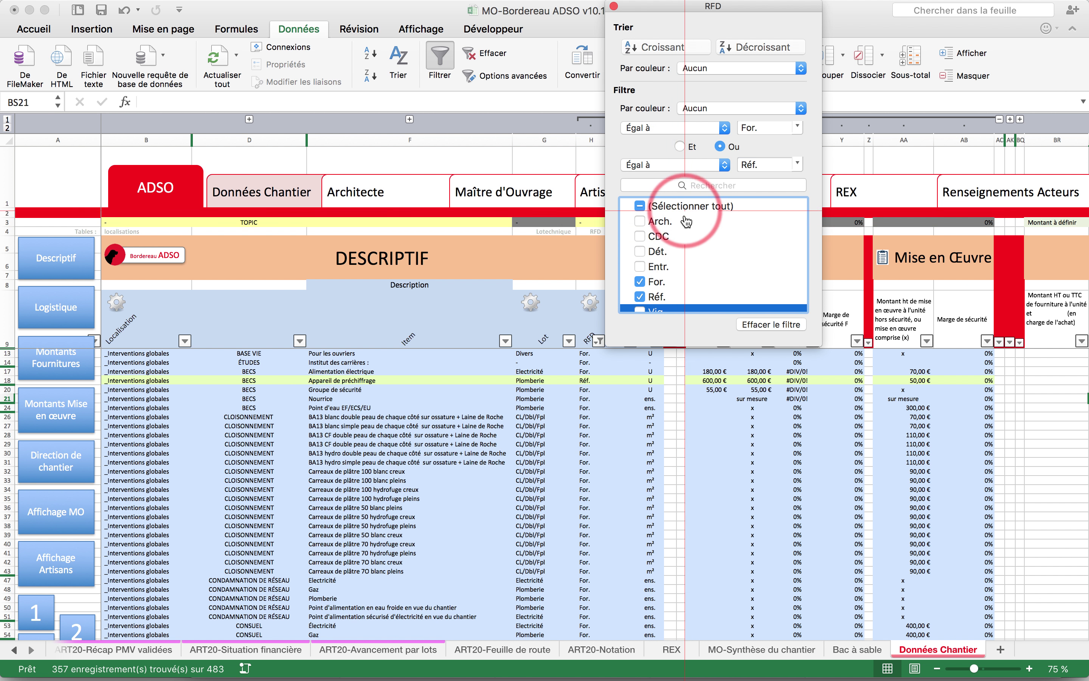
{"action": "left_click", "coordinate": [641, 257]}
Enter a quantity of 1 in the first filtered row, Pour les ouvriers, and fill it down the quantity column.
{"action": "left_click", "coordinate": [622, 356]}
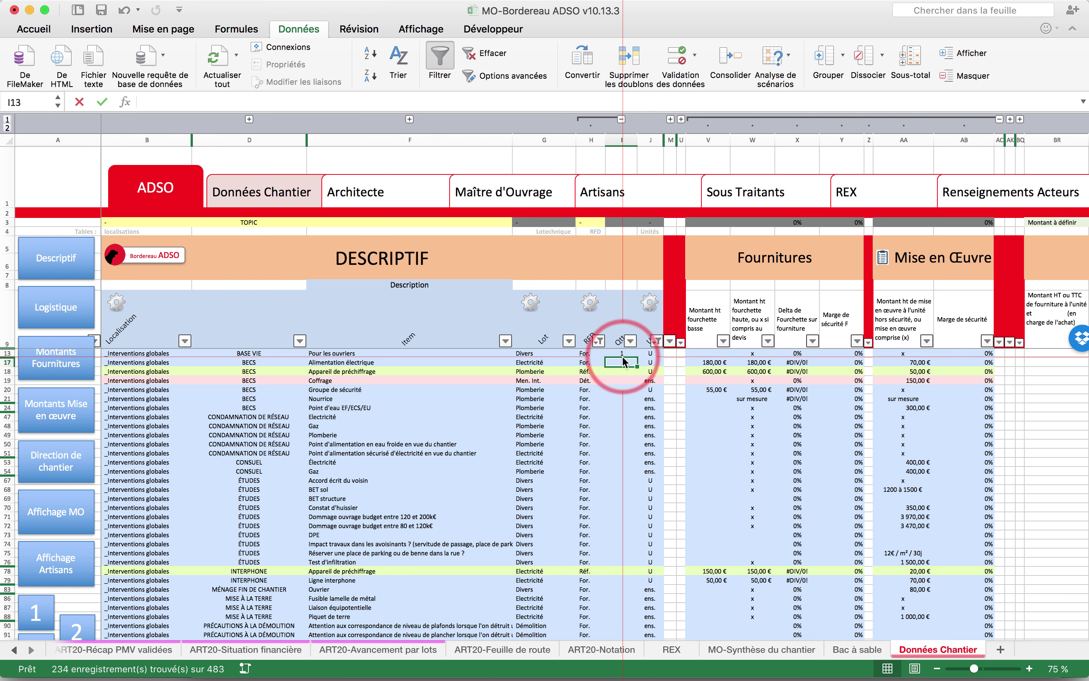
{"action": "double_click", "coordinate": [636, 355]}
{"action": "left_click", "coordinate": [623, 401]}
{"action": "scroll", "coordinate": [624, 405], "scroll_direction": "down", "scroll_amount": 20}
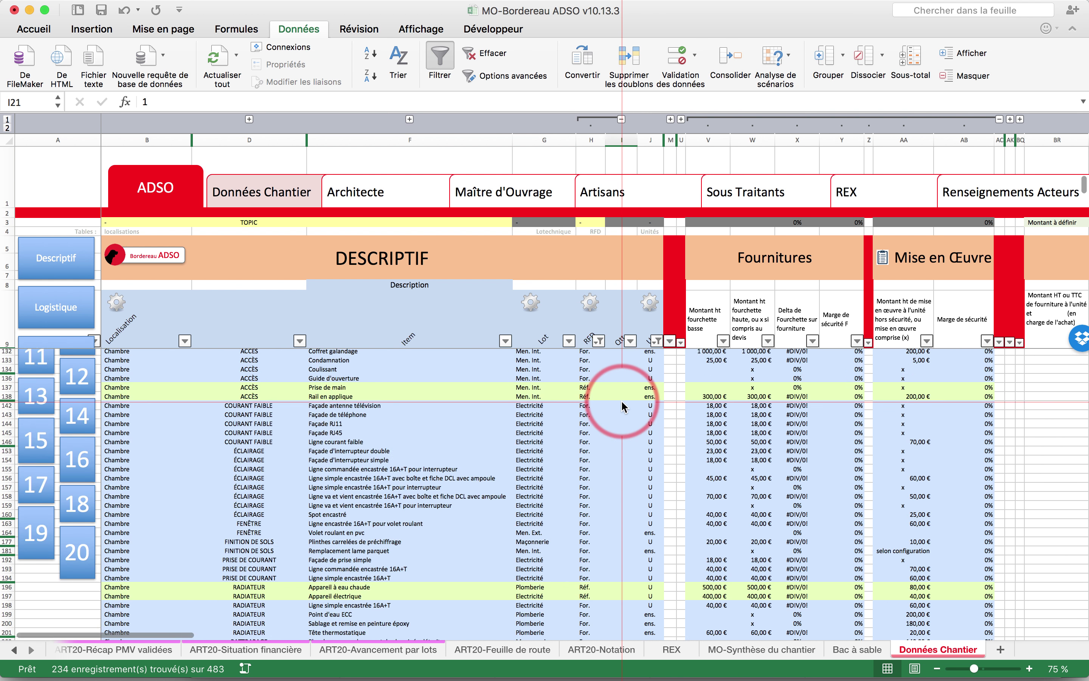
{"action": "scroll", "coordinate": [622, 406], "scroll_direction": "down", "scroll_amount": 3}
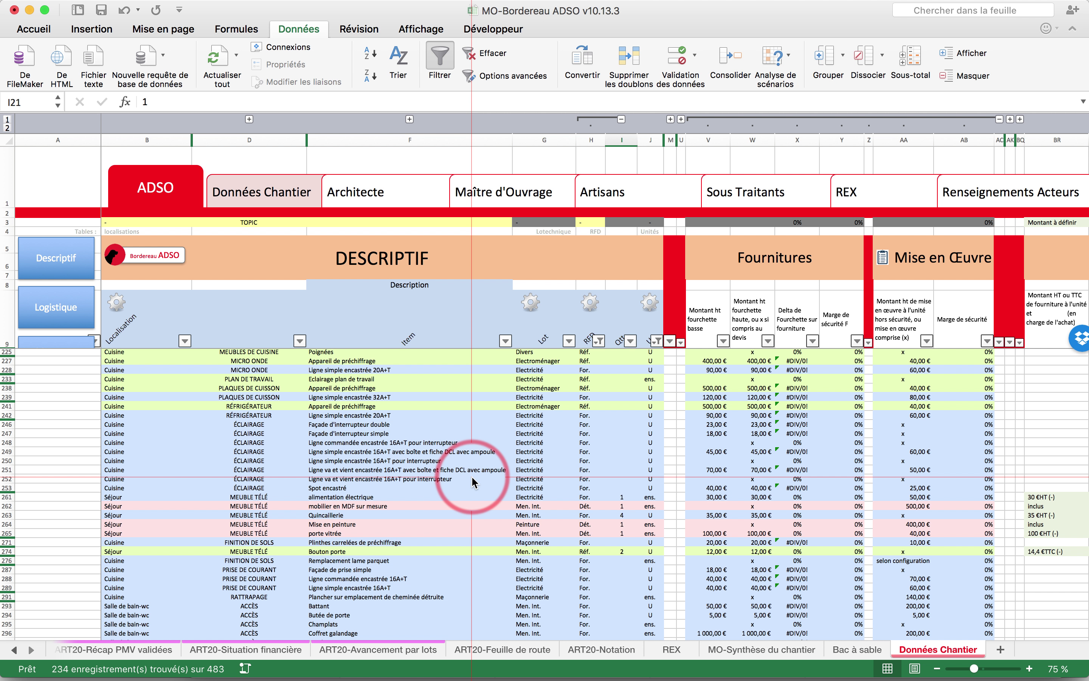
{"action": "left_click", "coordinate": [648, 451]}
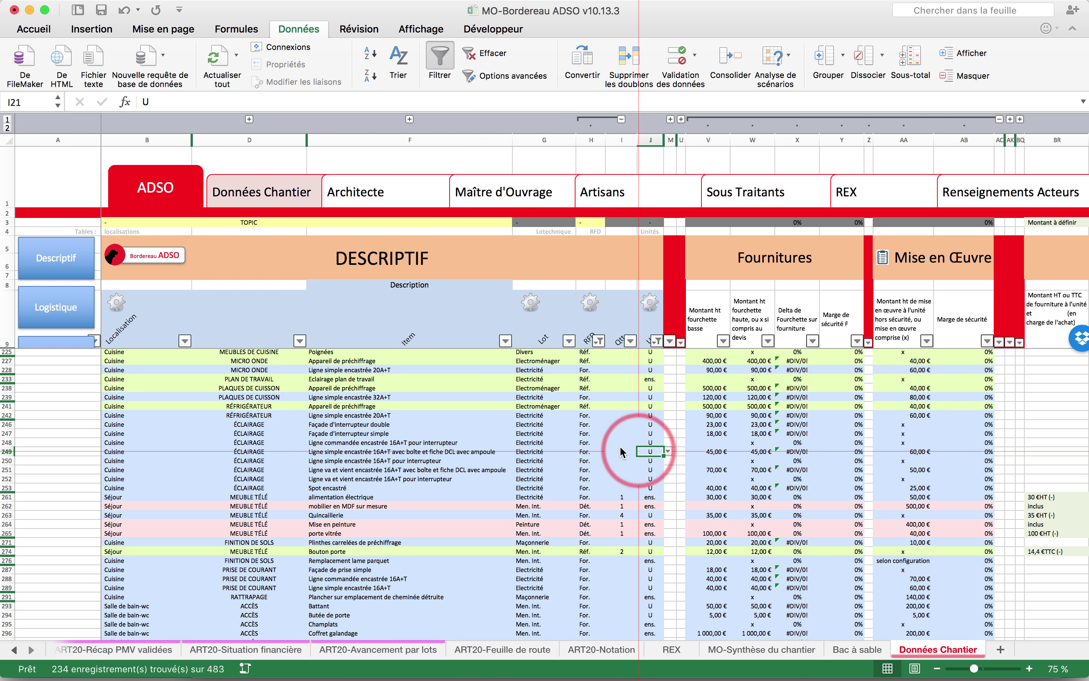
Copy the quantity 1 from cell I117 and paste it into the remaining filtered rows down to row 492.
{"action": "scroll", "coordinate": [621, 452], "scroll_direction": "up", "scroll_amount": 10}
{"action": "scroll", "coordinate": [608, 449], "scroll_direction": "up", "scroll_amount": 15}
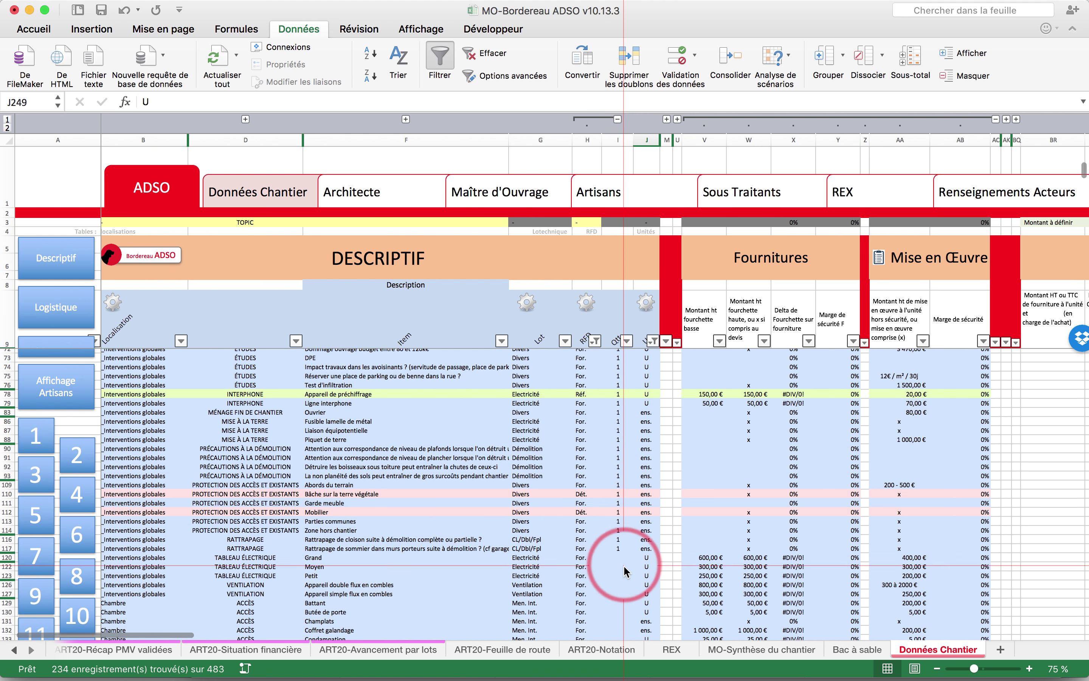
{"action": "left_click", "coordinate": [620, 549]}
{"action": "key", "text": "super+c"}
{"action": "scroll", "coordinate": [622, 585], "scroll_direction": "down", "scroll_amount": 10}
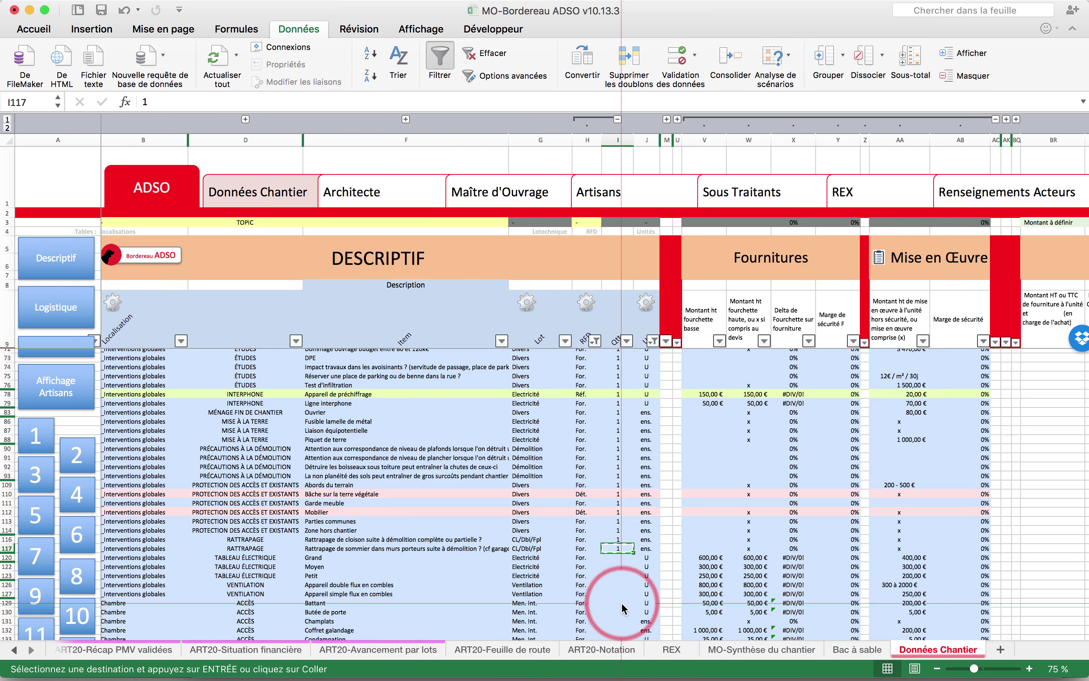
{"action": "scroll", "coordinate": [623, 609], "scroll_direction": "down", "scroll_amount": 20}
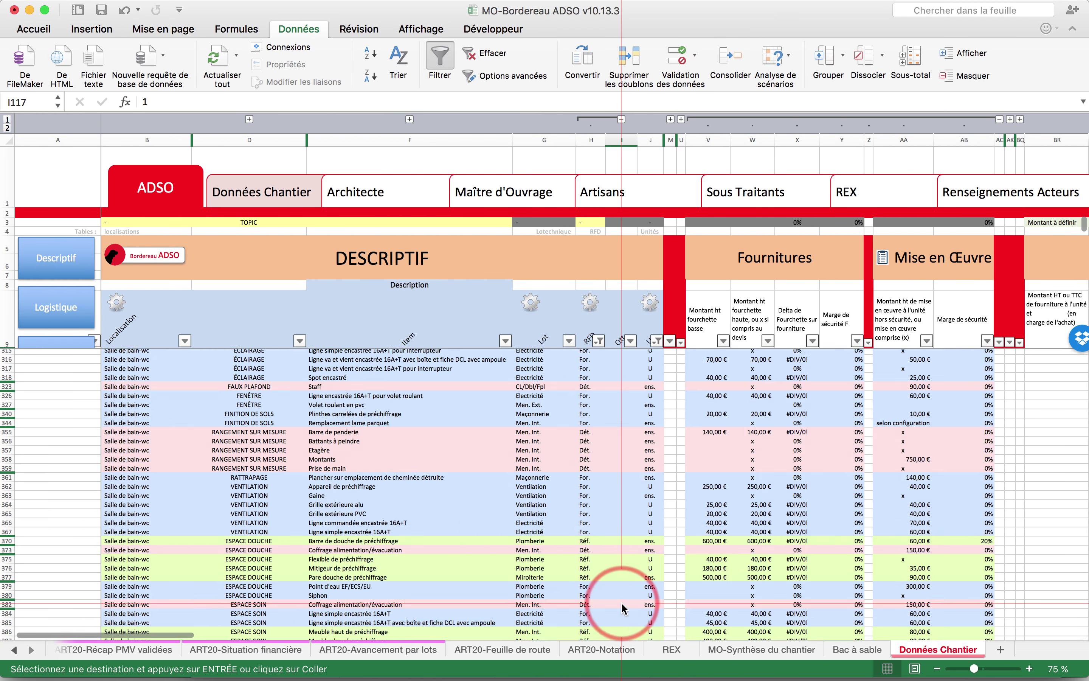
{"action": "scroll", "coordinate": [623, 609], "scroll_direction": "down", "scroll_amount": 10}
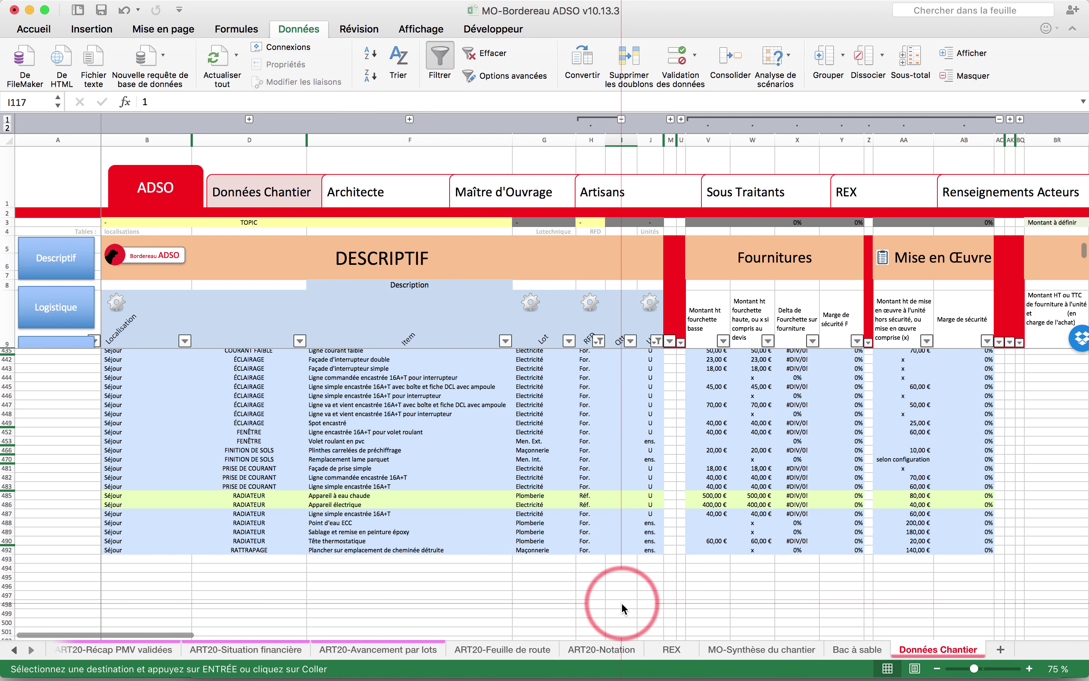
{"action": "left_click", "coordinate": [625, 551], "text": "shift"}
{"action": "key", "text": "Return"}
{"action": "key", "text": "super+z"}
{"action": "left_click", "coordinate": [619, 579]}
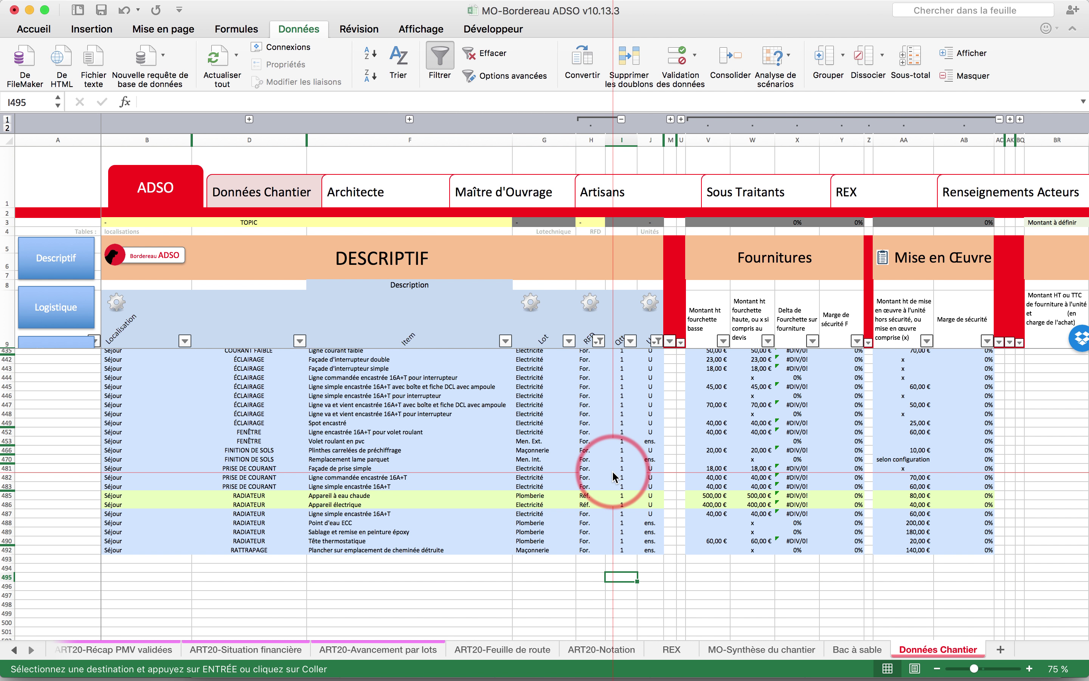
{"action": "scroll", "coordinate": [612, 470], "scroll_direction": "up", "scroll_amount": 15}
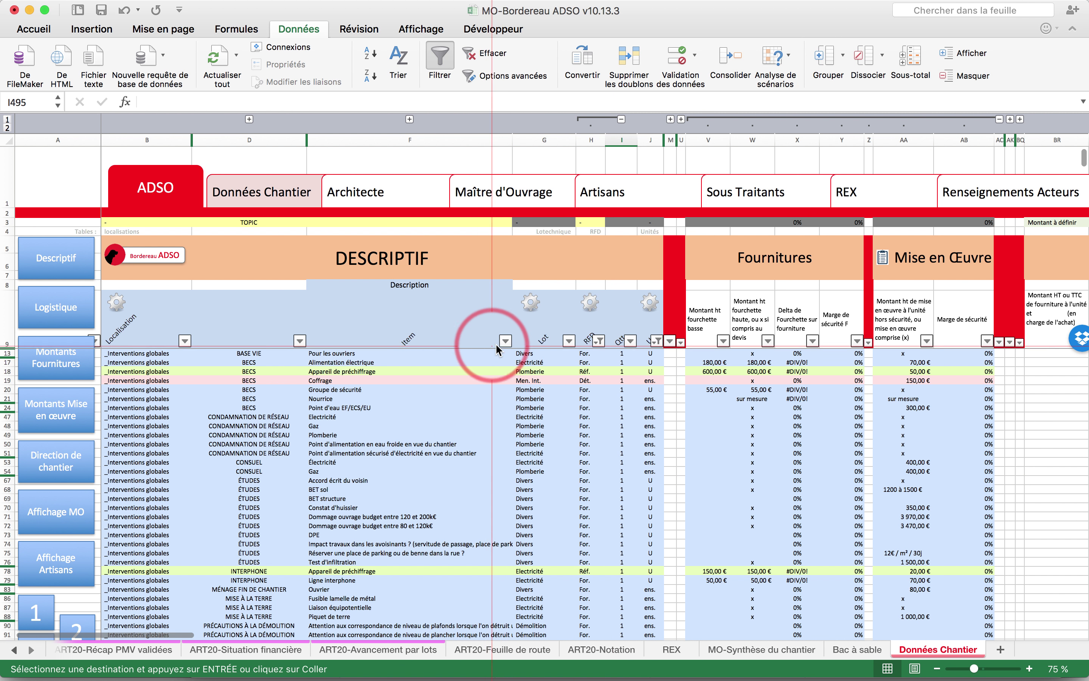
{"action": "left_click", "coordinate": [505, 341]}
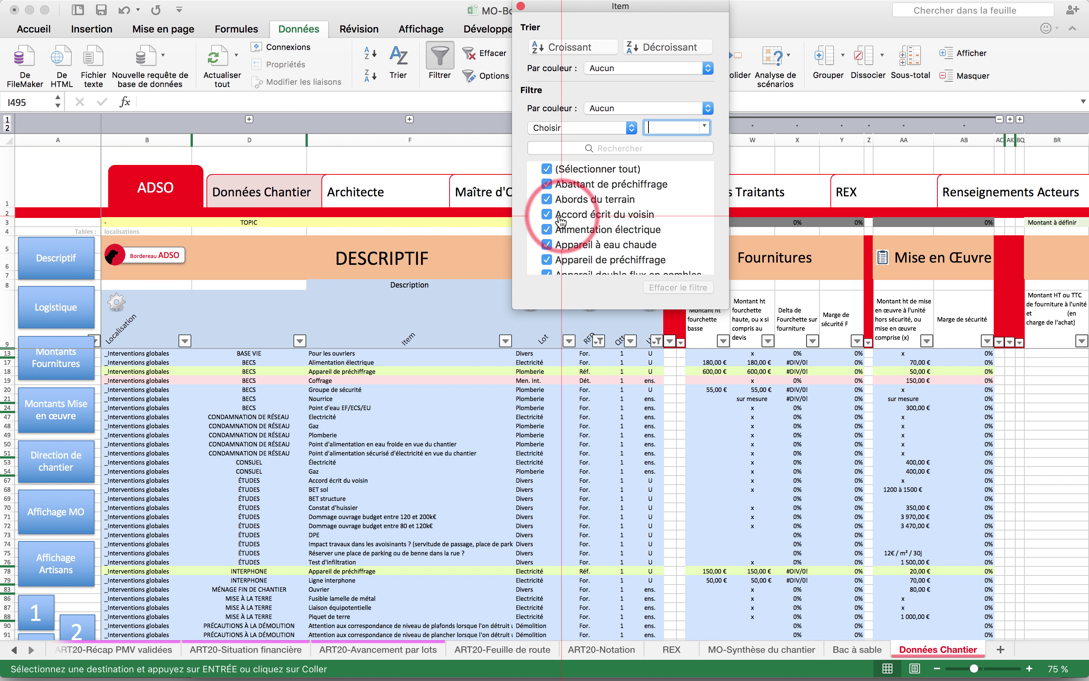
{"action": "left_click", "coordinate": [546, 169]}
{"action": "left_click_drag", "start_coordinate": [614, 314], "coordinate": [590, 651]}
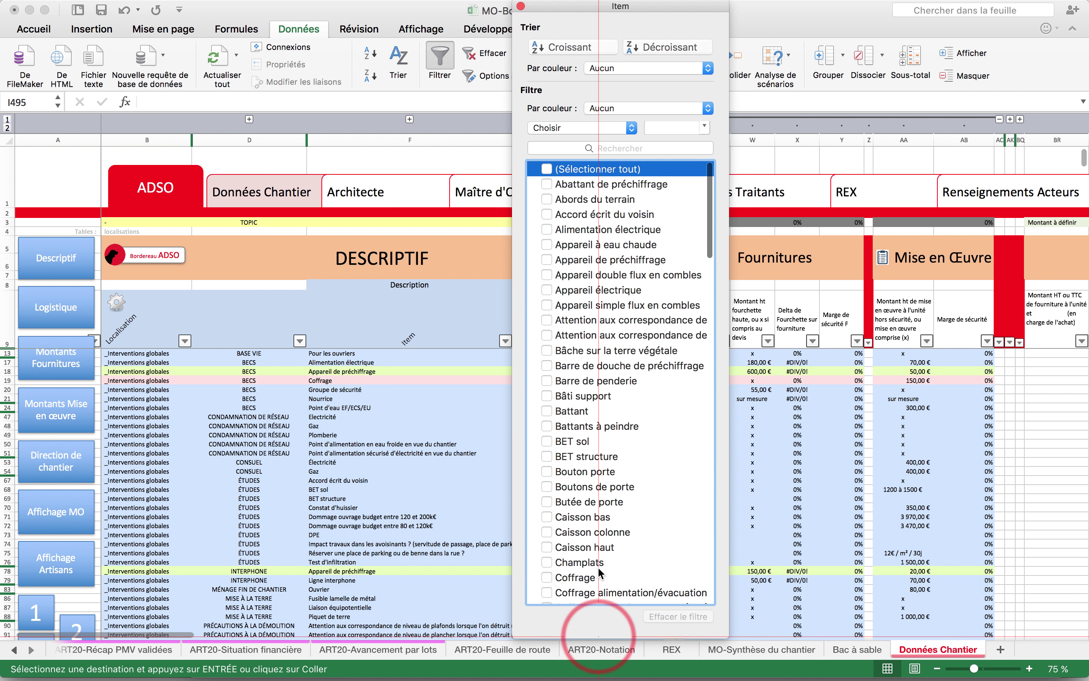
{"action": "left_click", "coordinate": [547, 170]}
{"action": "left_click", "coordinate": [547, 171]}
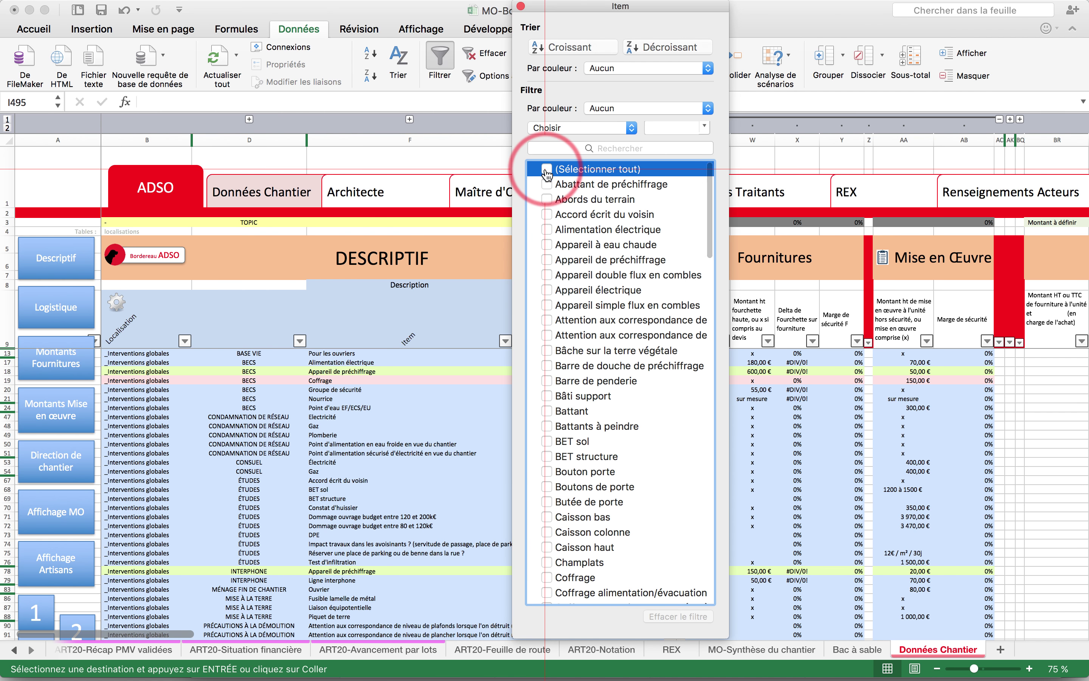
{"action": "left_click", "coordinate": [353, 450]}
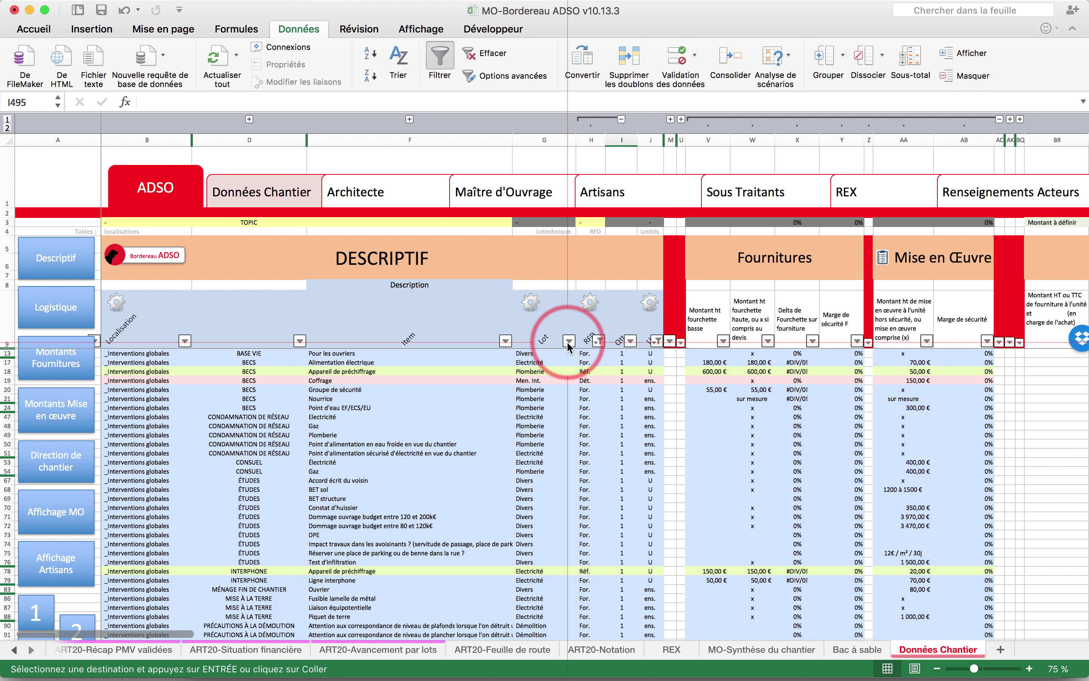
Filter the Lot column to show only Electricité.
{"action": "left_click", "coordinate": [569, 341]}
{"action": "left_click", "coordinate": [610, 169]}
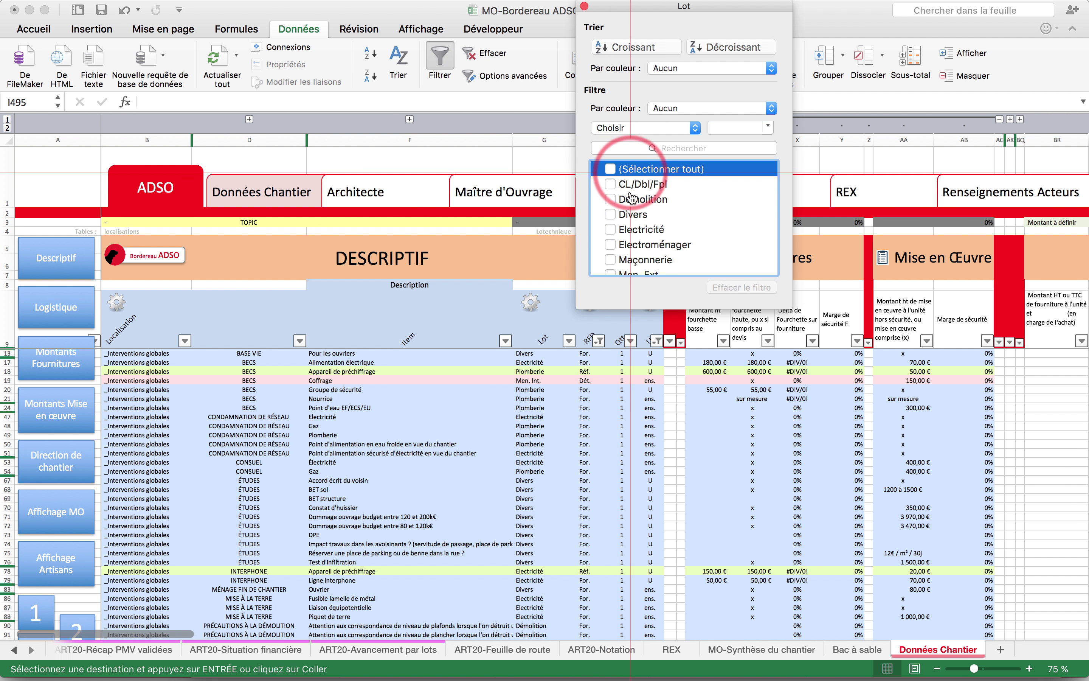
{"action": "left_click", "coordinate": [611, 229]}
Filter the Item column to show only Façade de prise simple.
{"action": "left_click", "coordinate": [499, 341]}
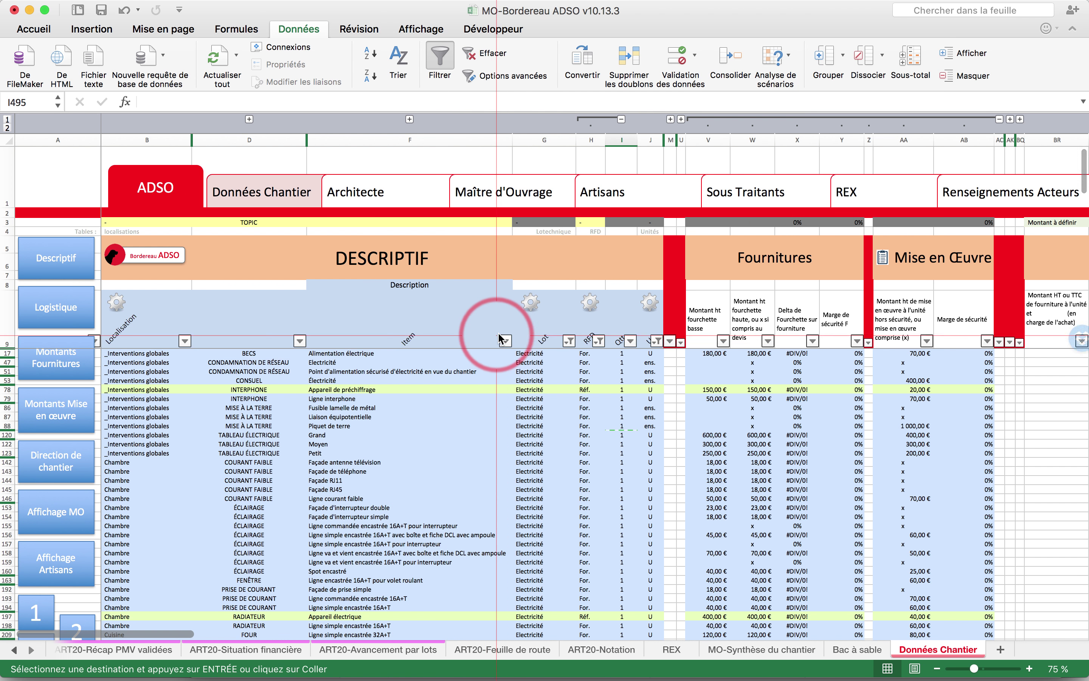
{"action": "left_click", "coordinate": [499, 341]}
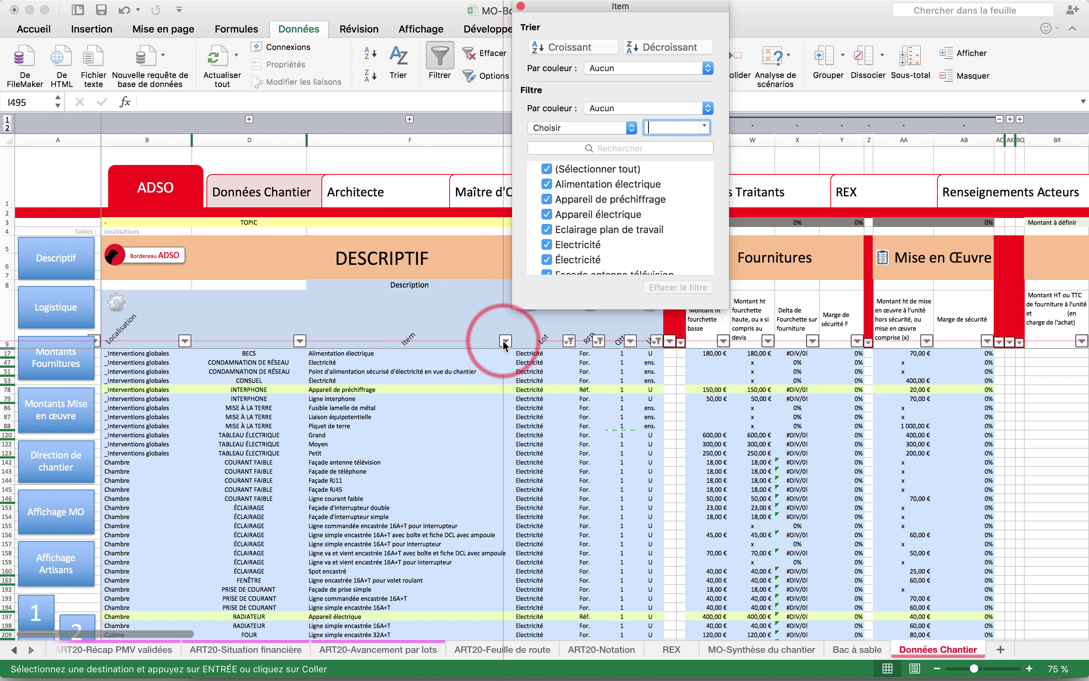
{"action": "left_click", "coordinate": [548, 170]}
{"action": "scroll", "coordinate": [614, 194], "scroll_direction": "down", "scroll_amount": 3}
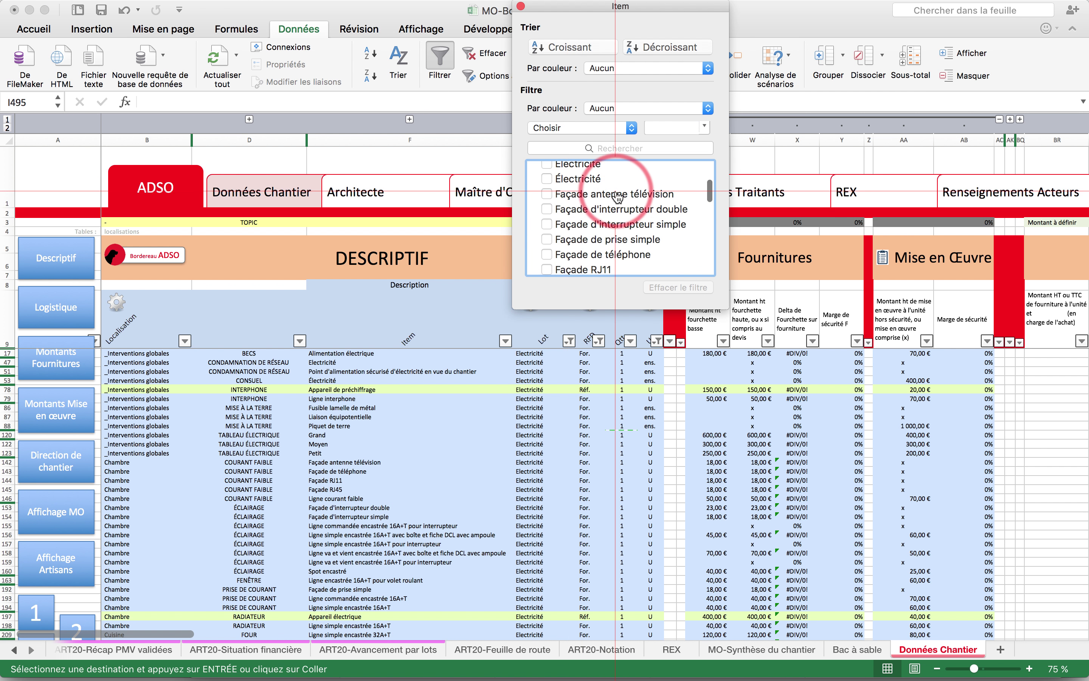
{"action": "left_click", "coordinate": [548, 240]}
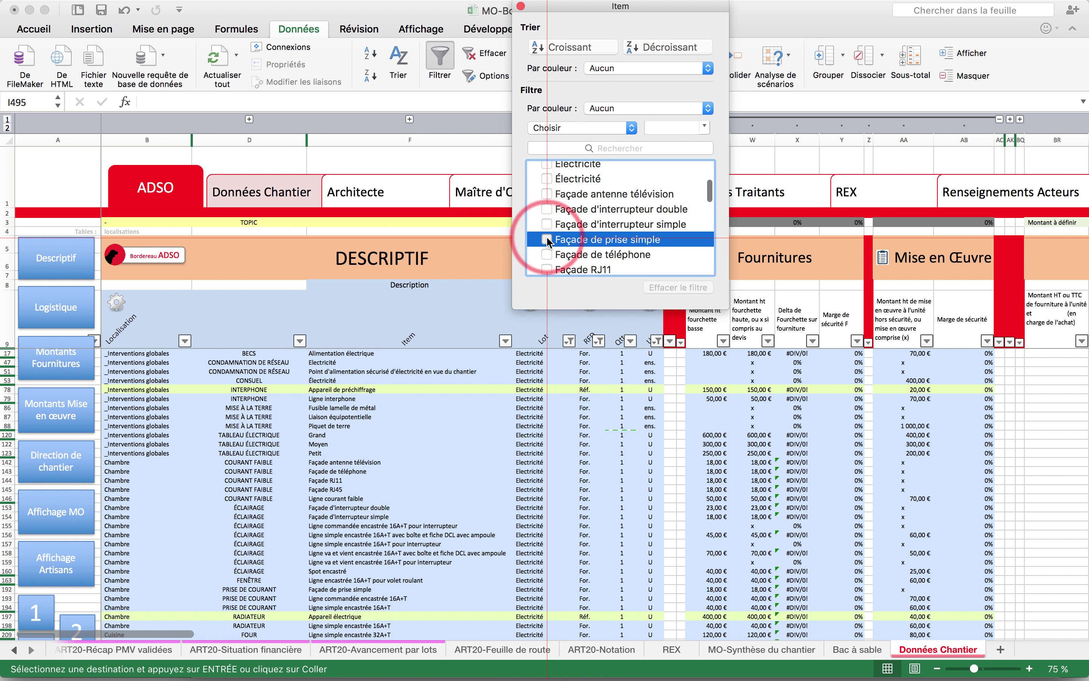
{"action": "left_click", "coordinate": [462, 475]}
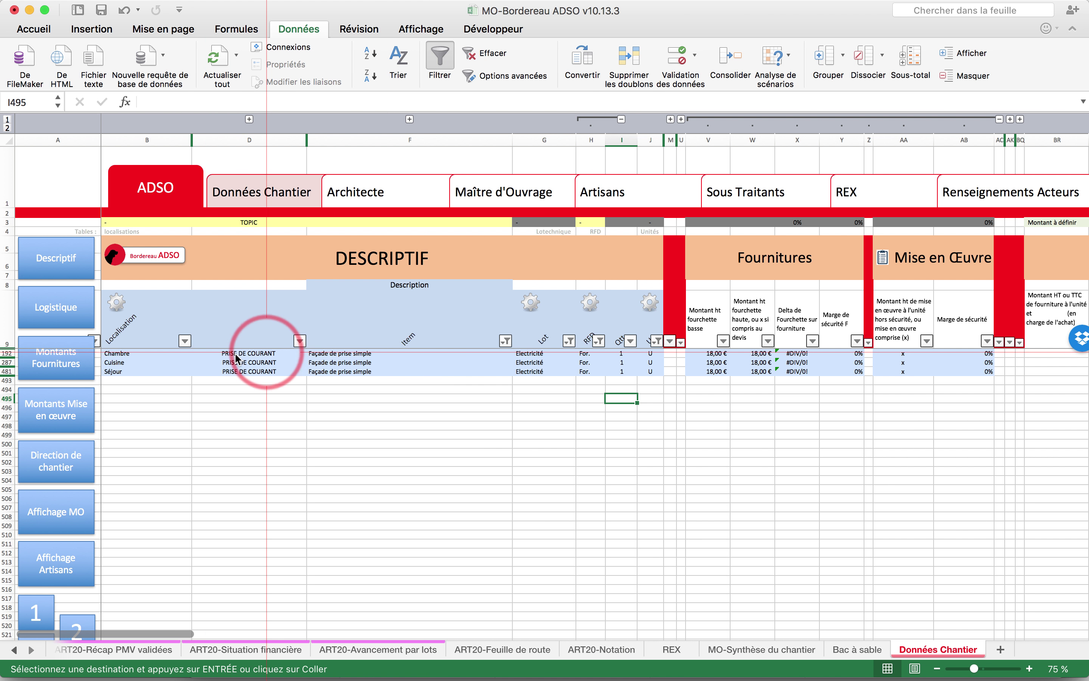
Set the Façade de prise simple quantities to 5 for Chambre, 3 for Cuisine and 10 for Séjour.
{"action": "left_click", "coordinate": [625, 355]}
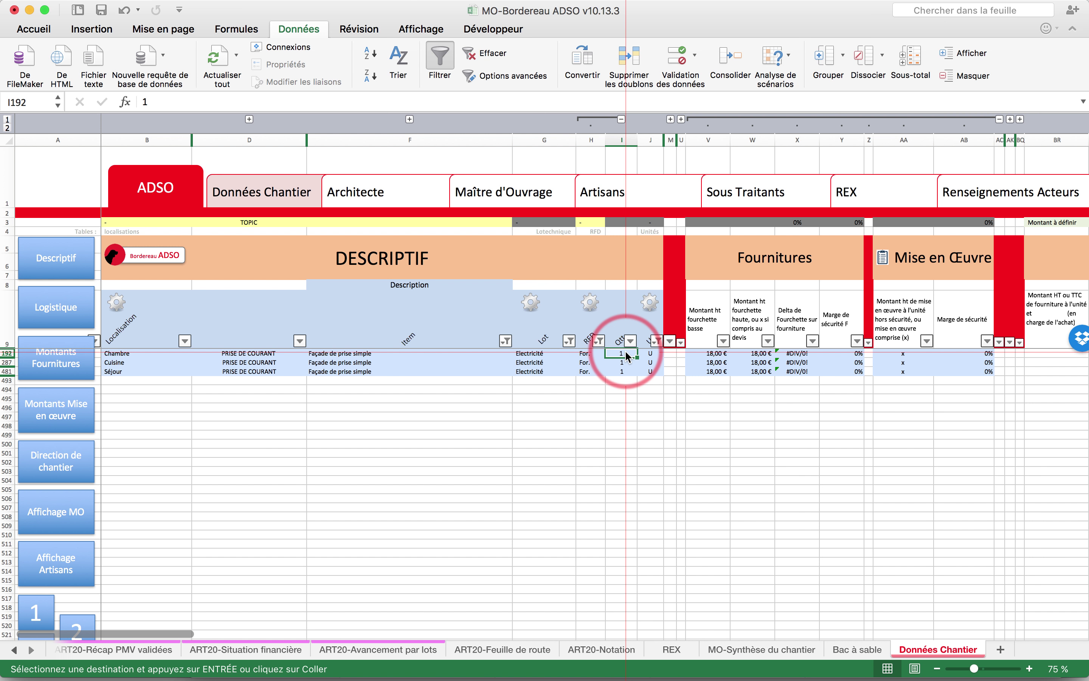
{"action": "type", "text": "5"}
{"action": "key", "text": "Return"}
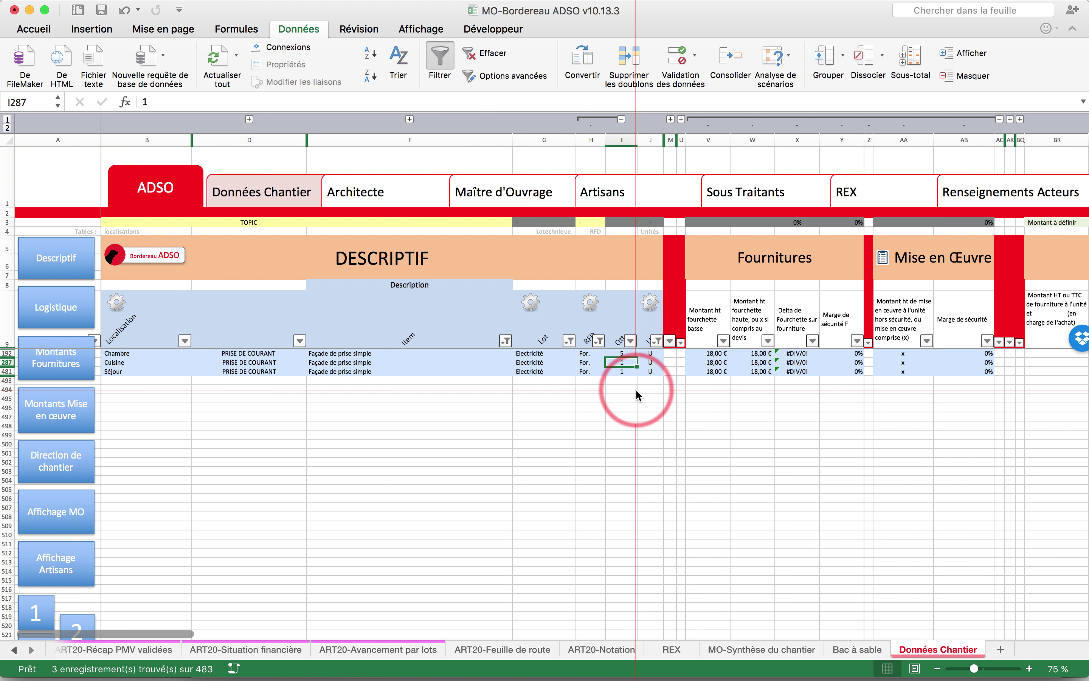
{"action": "type", "text": "3"}
{"action": "key", "text": "Return"}
{"action": "type", "text": "10"}
{"action": "key", "text": "Return"}
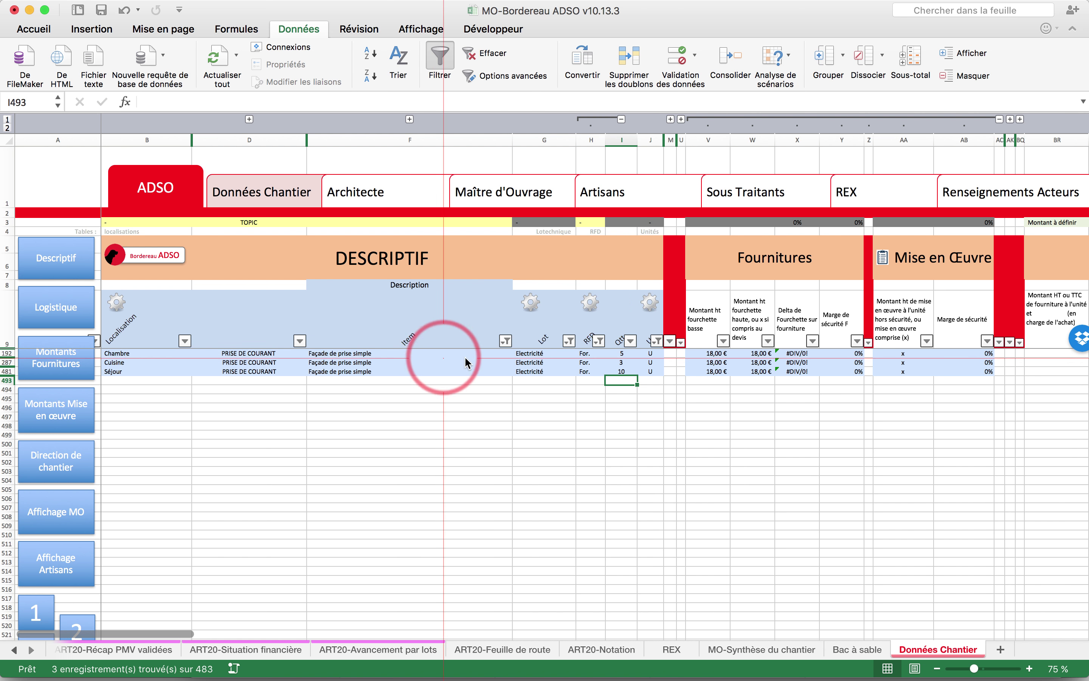
{"action": "left_click", "coordinate": [506, 341]}
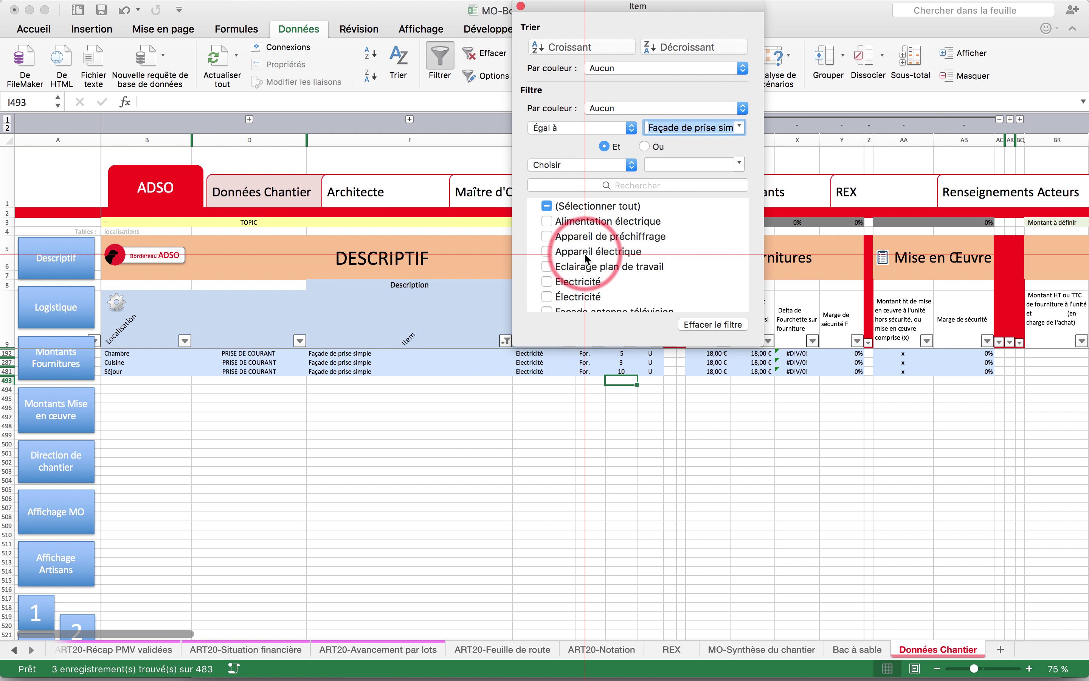
{"action": "scroll", "coordinate": [553, 270], "scroll_direction": "down", "scroll_amount": 5}
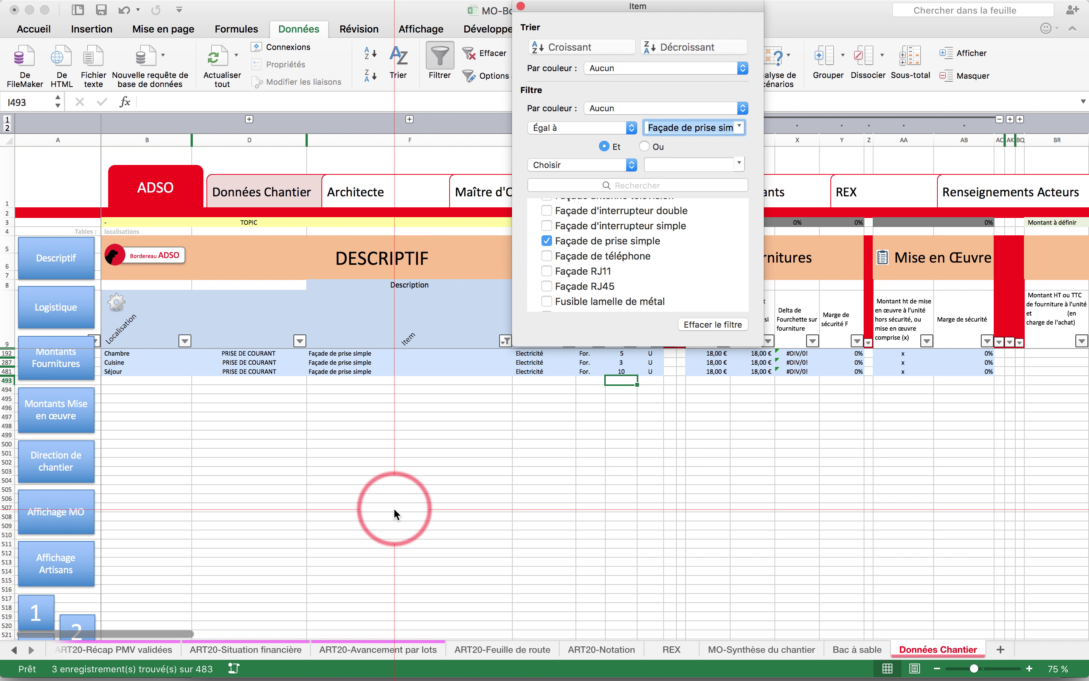
{"action": "left_click", "coordinate": [576, 431]}
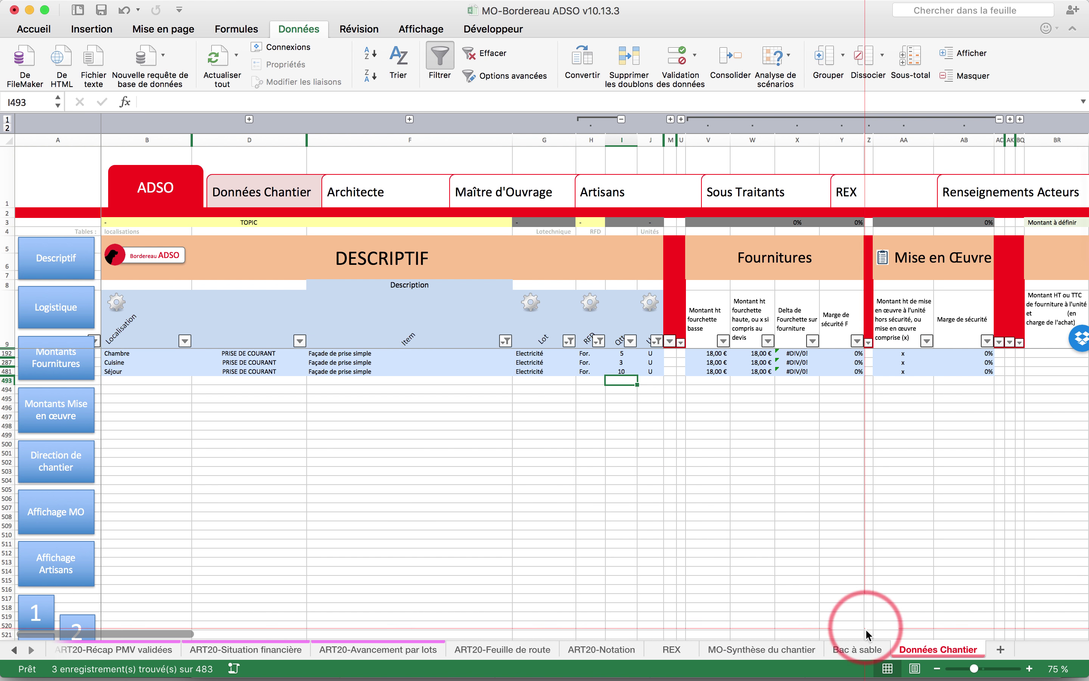
Open the Bac à sable sheet and move the pivot table's RFD field from the rows to the filters.
{"action": "left_click", "coordinate": [857, 649]}
{"action": "left_click", "coordinate": [159, 274]}
{"action": "left_click_drag", "start_coordinate": [878, 544], "coordinate": [898, 446]}
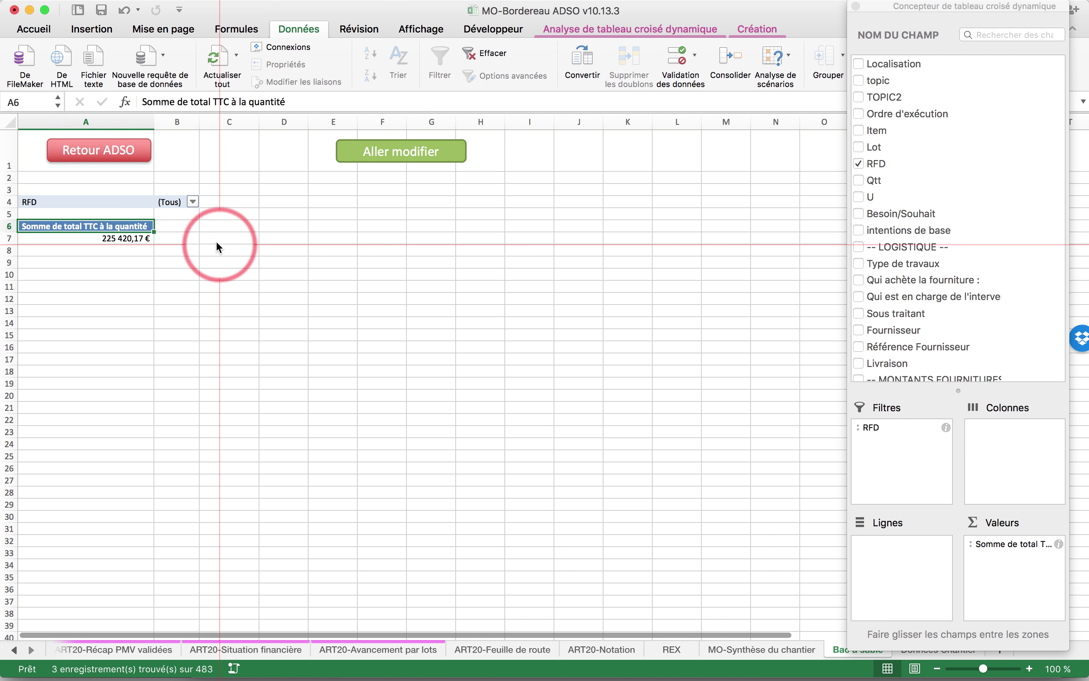
Restrict the pivot table's RFD filter to Dét., For. and Réf.
{"action": "left_click", "coordinate": [192, 201]}
{"action": "left_click", "coordinate": [239, 261]}
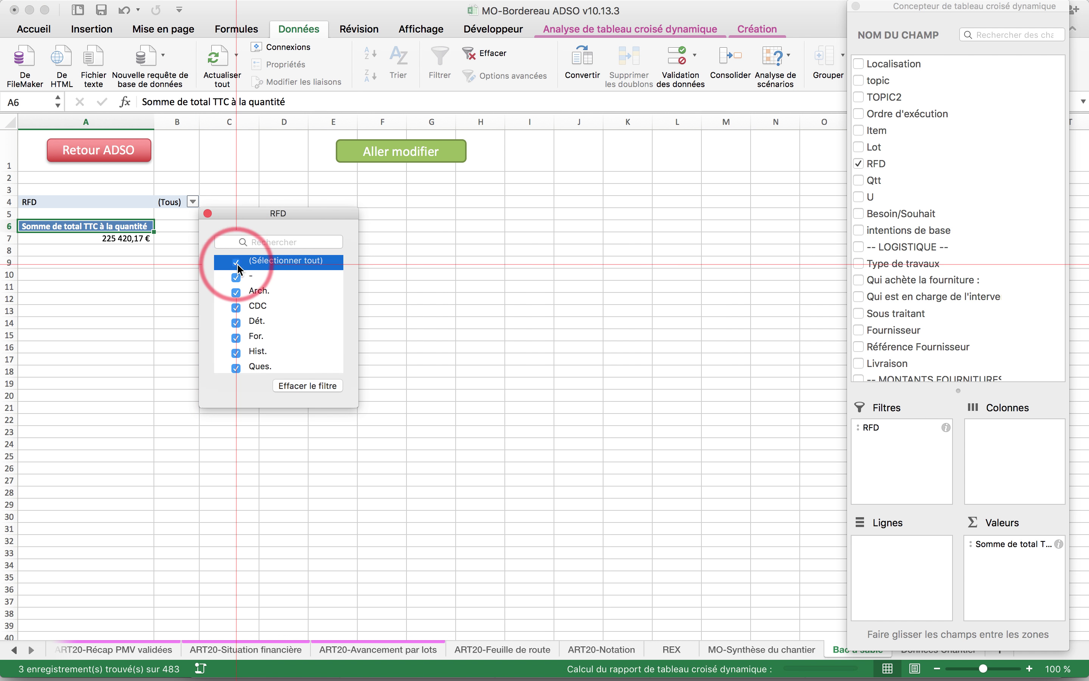
{"action": "left_click", "coordinate": [238, 322]}
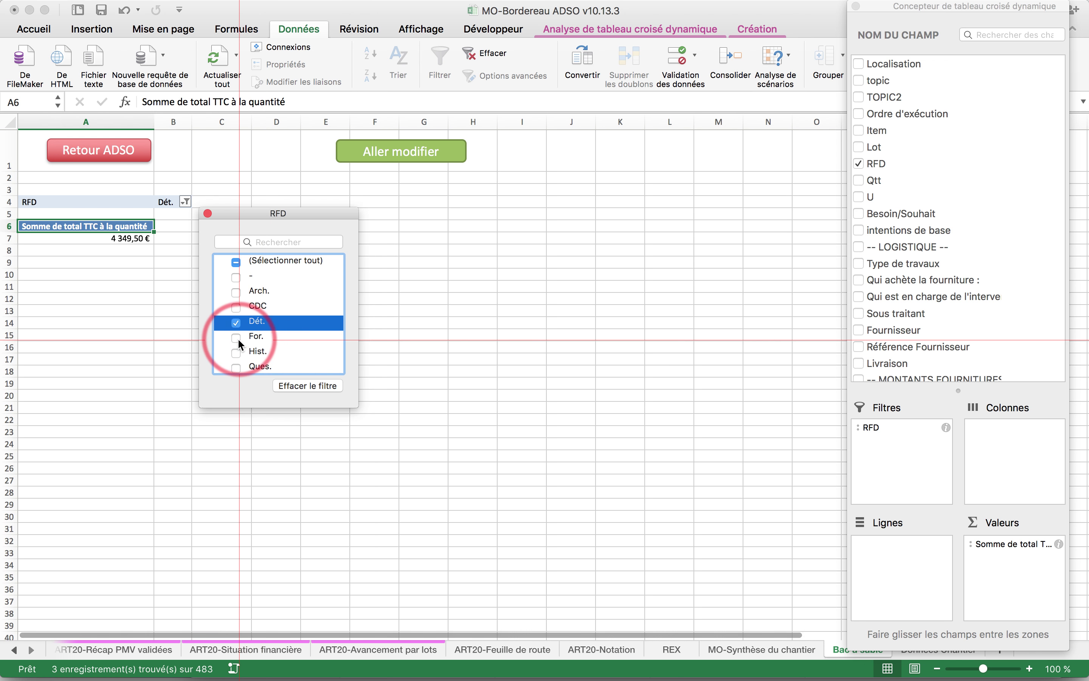
{"action": "left_click", "coordinate": [237, 338]}
{"action": "scroll", "coordinate": [295, 343], "scroll_direction": "down", "scroll_amount": 4}
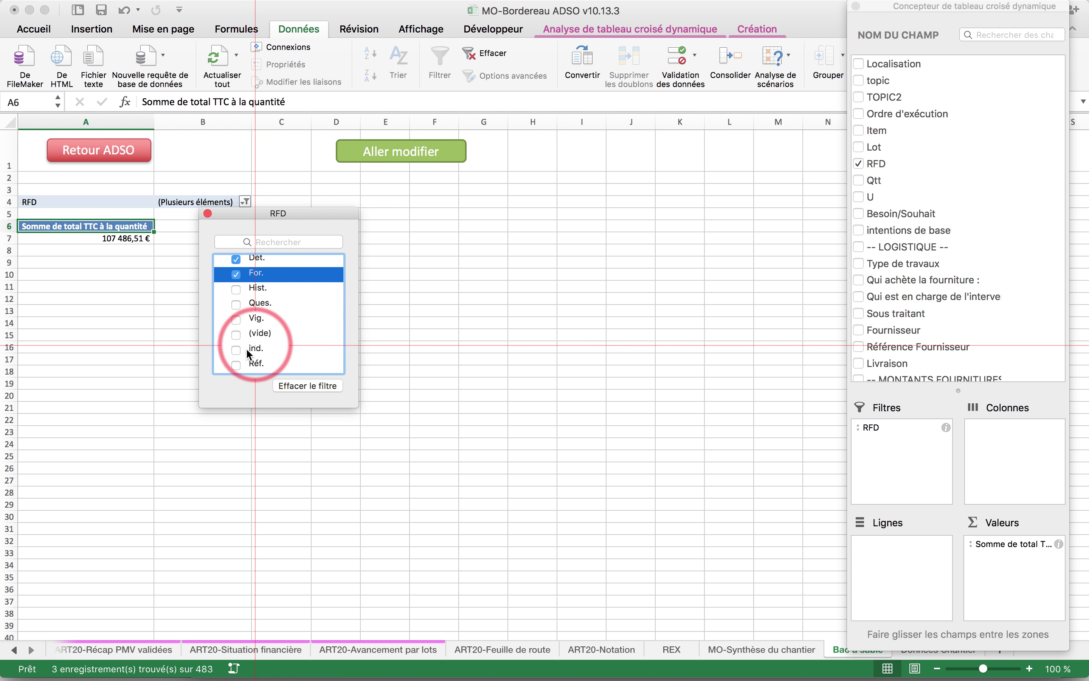
{"action": "left_click", "coordinate": [236, 364]}
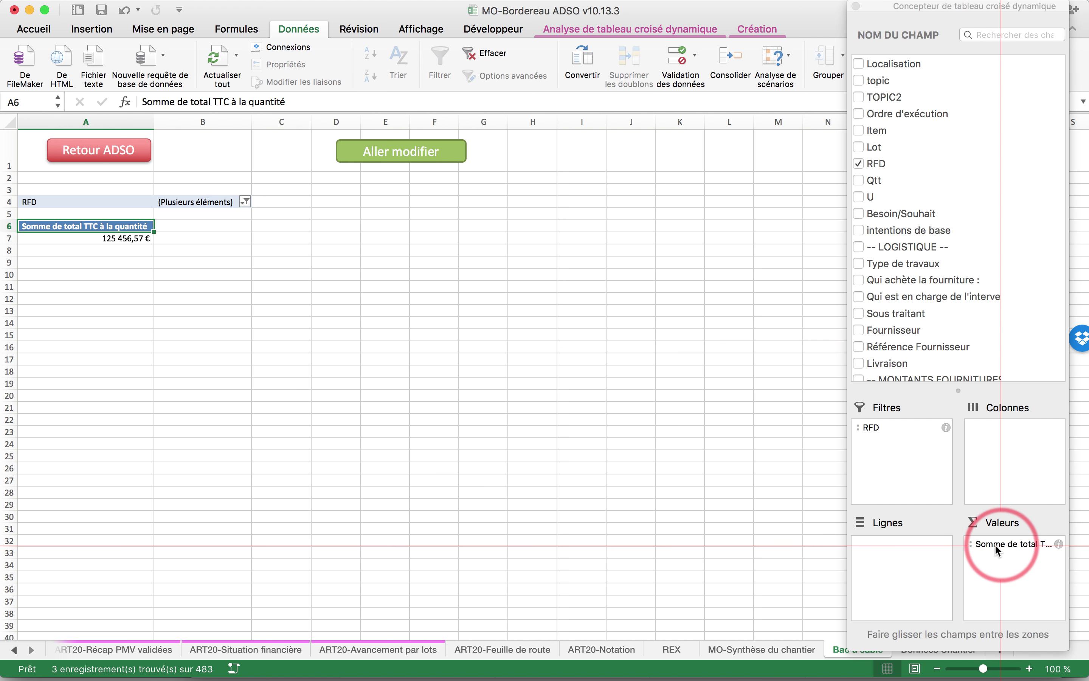
Remove the Somme de total TTC à la quantité field from the pivot table's values.
{"action": "left_click_drag", "start_coordinate": [1002, 544], "coordinate": [698, 530]}
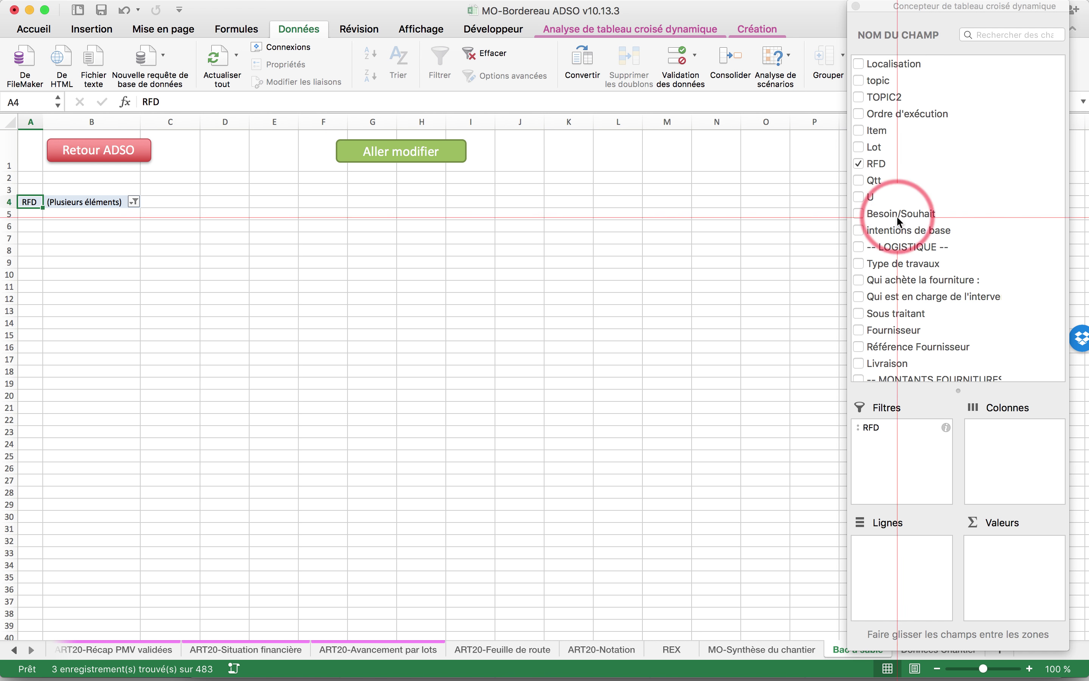
Add Localisation and TOPIC2 to the pivot table's rows, and Qtt to its values summarised by Somme.
{"action": "left_click_drag", "start_coordinate": [895, 66], "coordinate": [930, 590]}
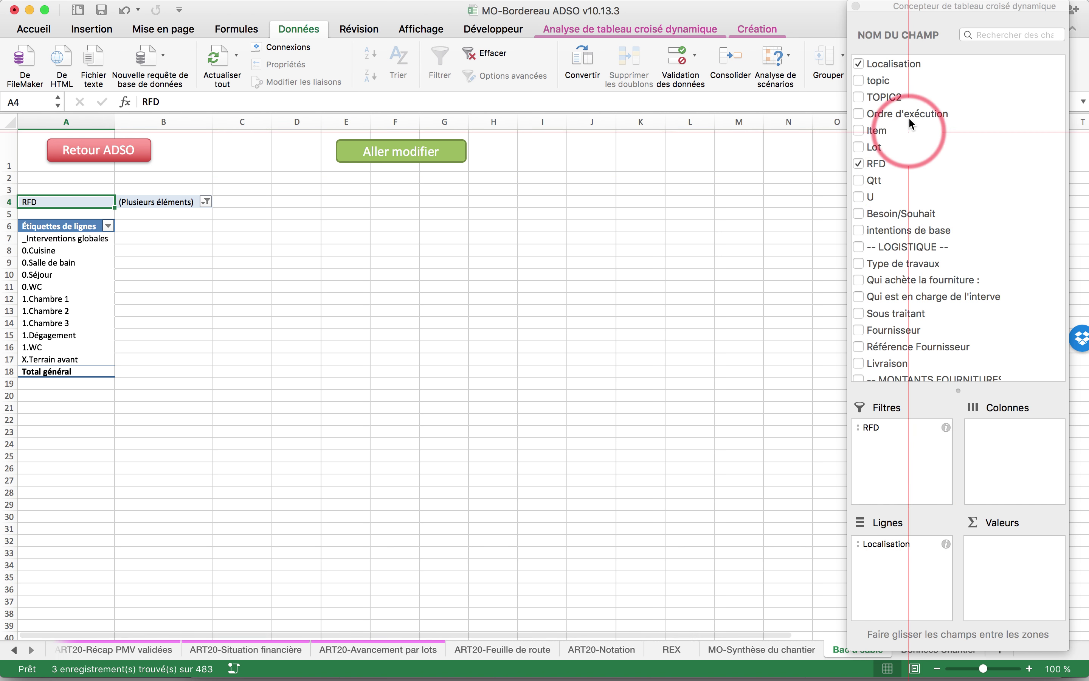
{"action": "left_click_drag", "start_coordinate": [887, 97], "coordinate": [902, 565]}
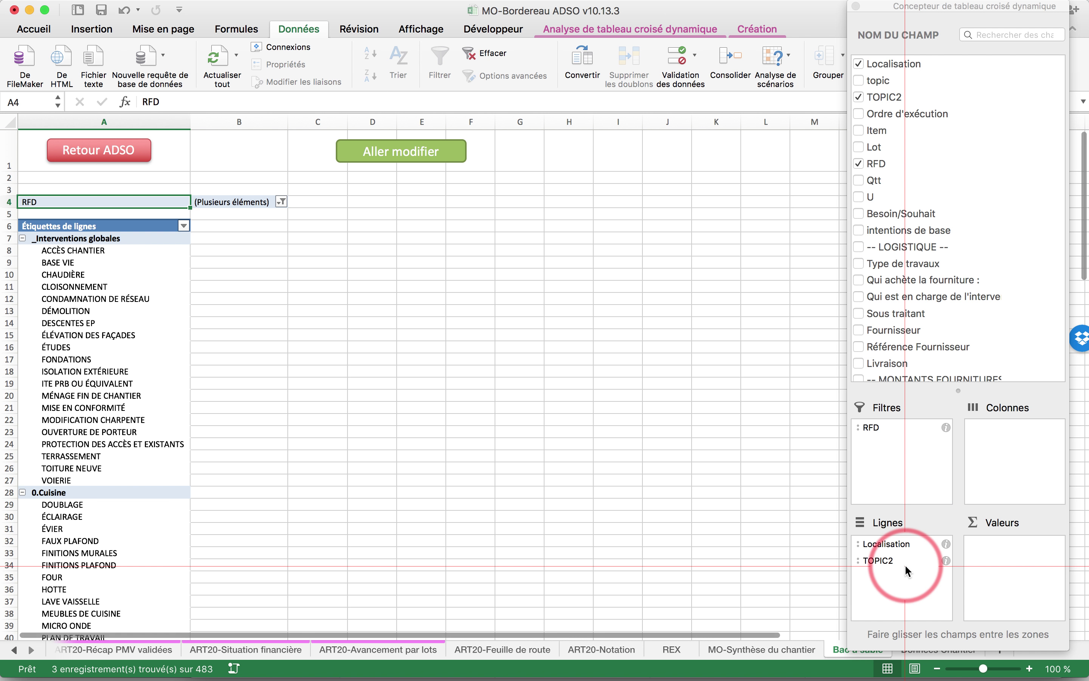
{"action": "left_click_drag", "start_coordinate": [875, 180], "coordinate": [990, 568]}
{"action": "left_click", "coordinate": [1059, 544]}
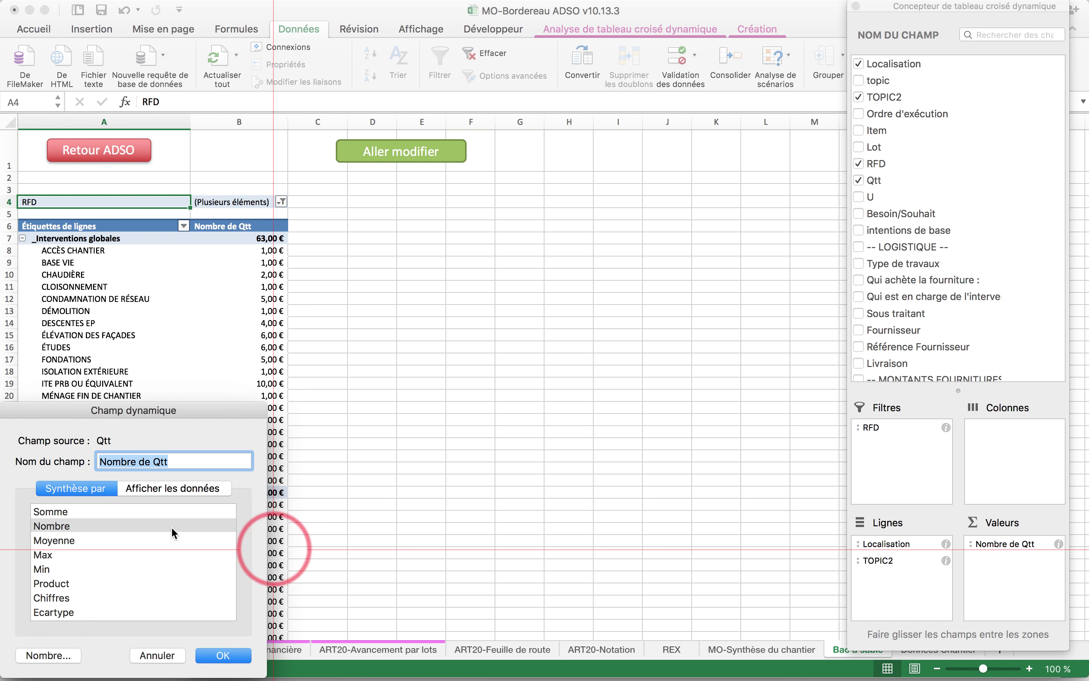
{"action": "double_click", "coordinate": [64, 512]}
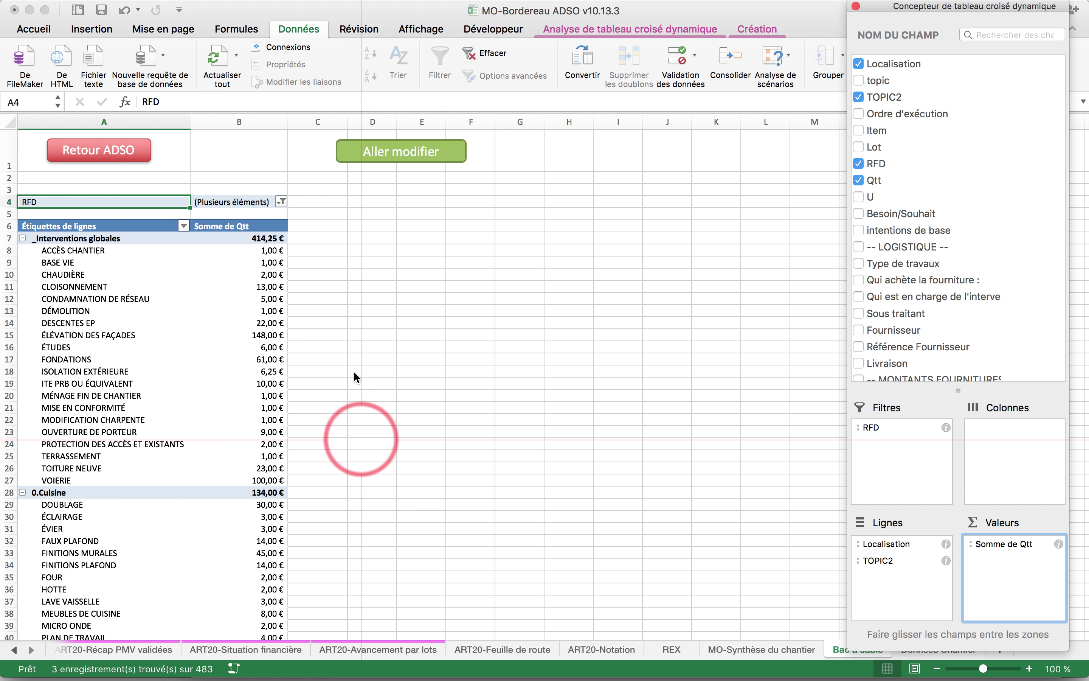
Format the Somme de Qtt values in column B with the Standard number format.
{"action": "left_click", "coordinate": [258, 129]}
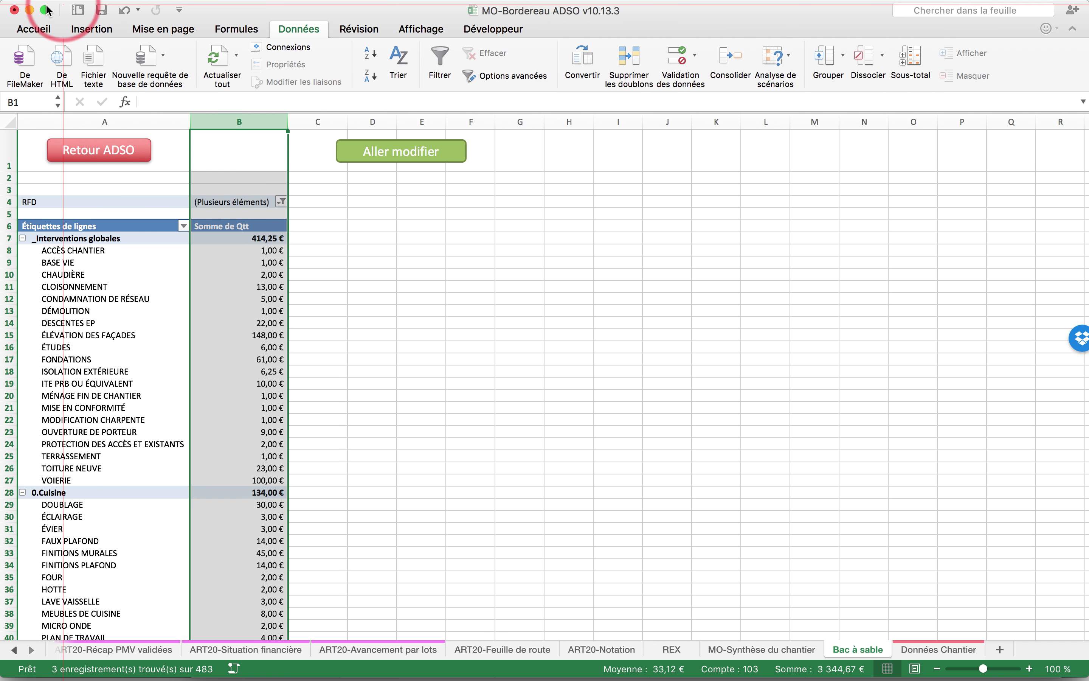
{"action": "left_click", "coordinate": [34, 30]}
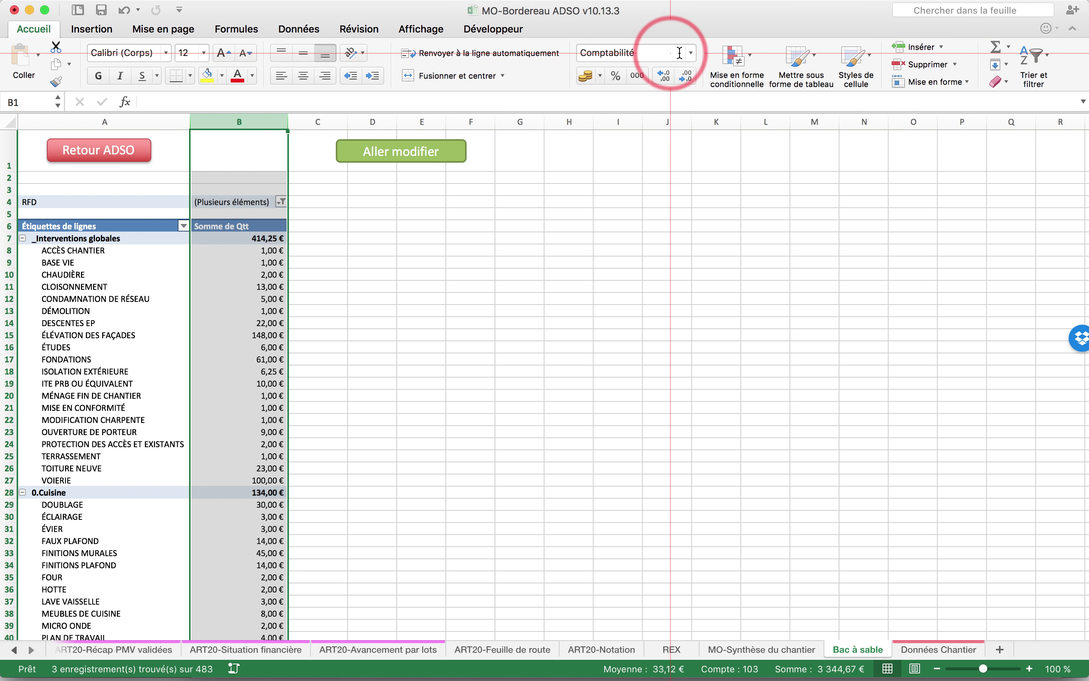
{"action": "left_click", "coordinate": [691, 53]}
{"action": "left_click", "coordinate": [656, 73]}
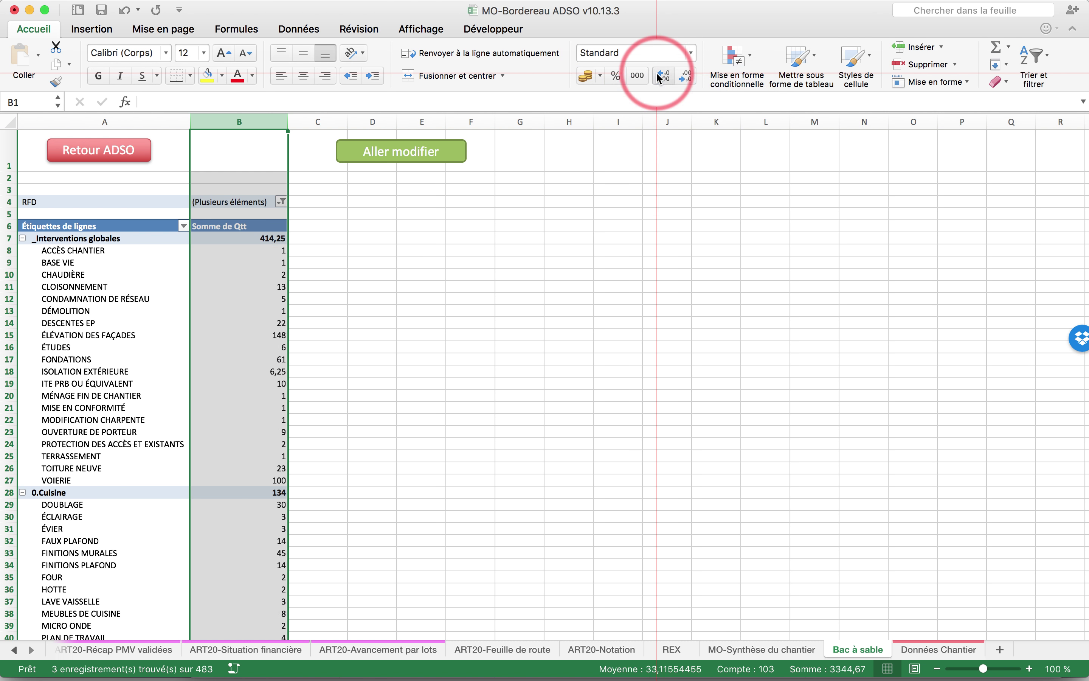
{"action": "left_click", "coordinate": [419, 260]}
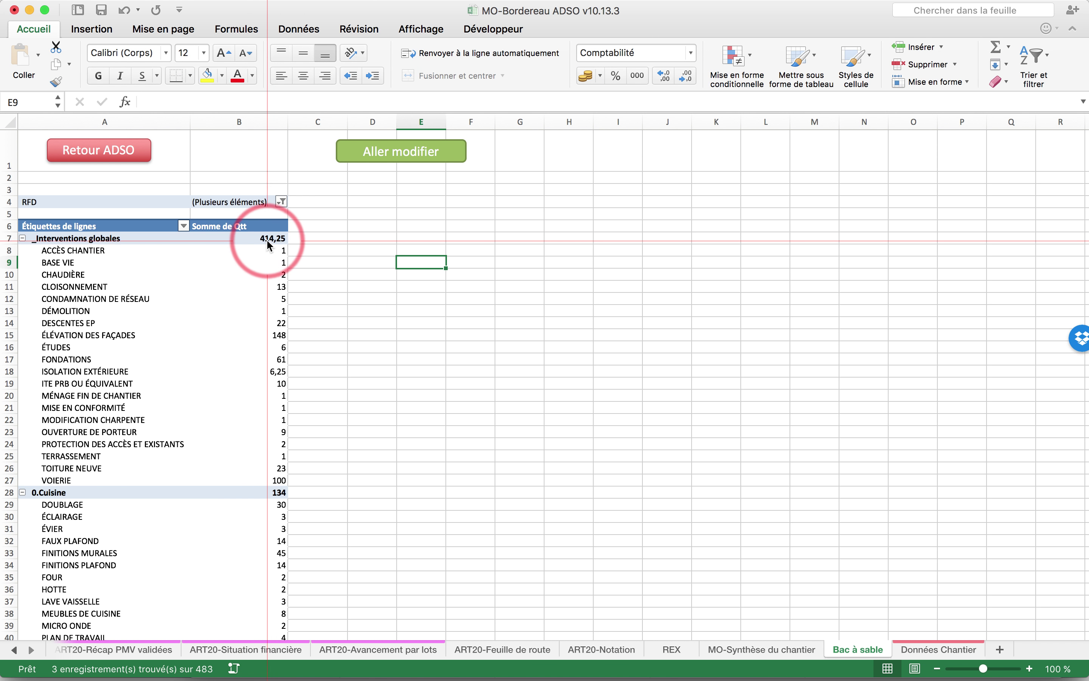
Turn off the subtotals of the pivot table's Localisation field by setting them to Aucun.
{"action": "right_click", "coordinate": [110, 239]}
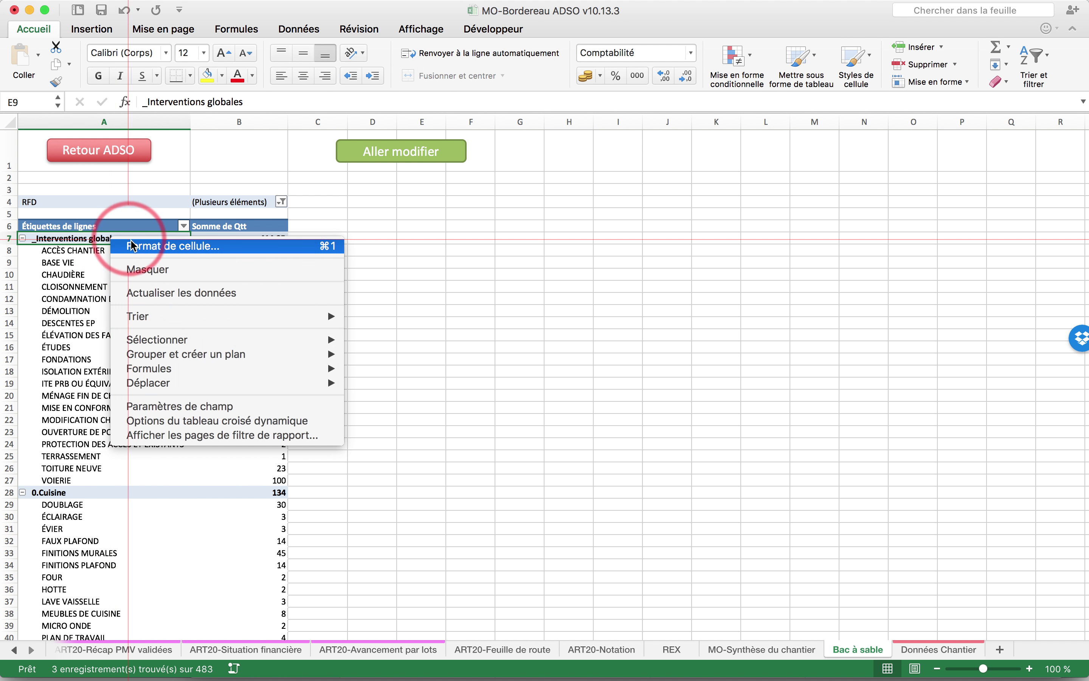
{"action": "left_click", "coordinate": [159, 407]}
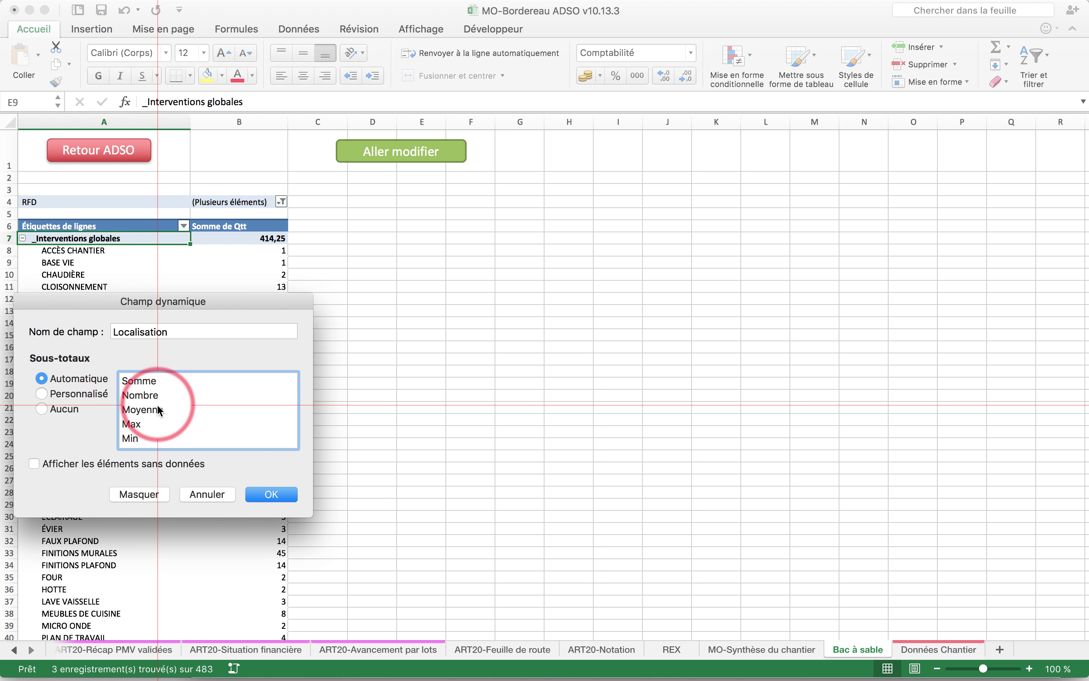
{"action": "left_click", "coordinate": [271, 493]}
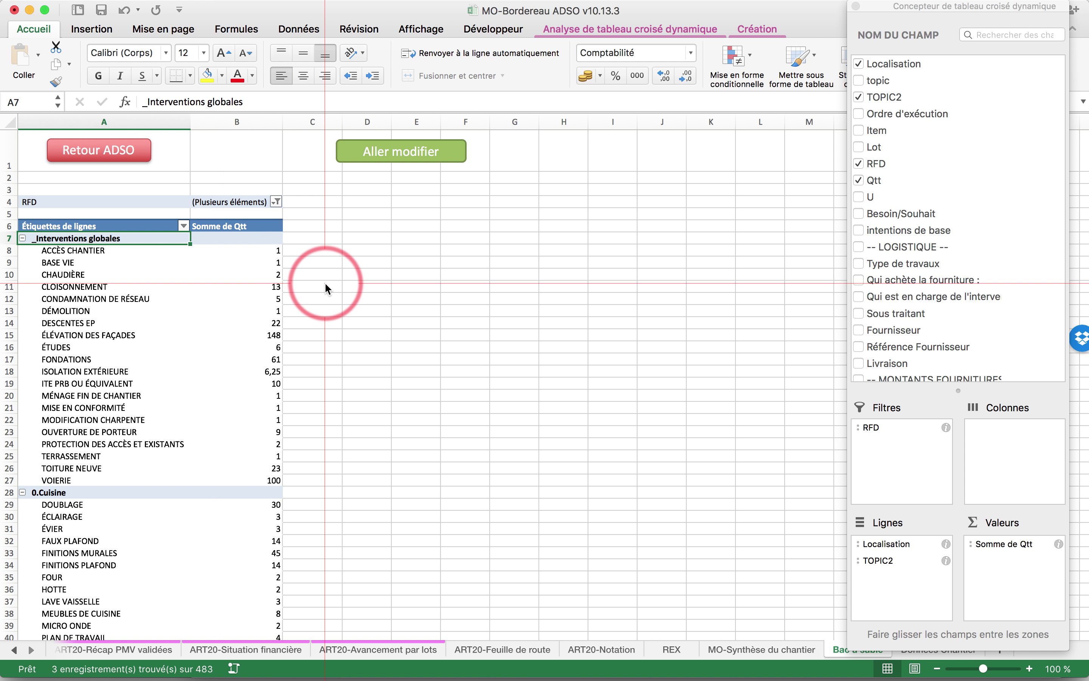
Add the Item field to the pivot table's rows below TOPIC2 and narrow column A.
{"action": "left_click_drag", "start_coordinate": [878, 130], "coordinate": [877, 130]}
{"action": "left_click_drag", "start_coordinate": [878, 251], "coordinate": [910, 594]}
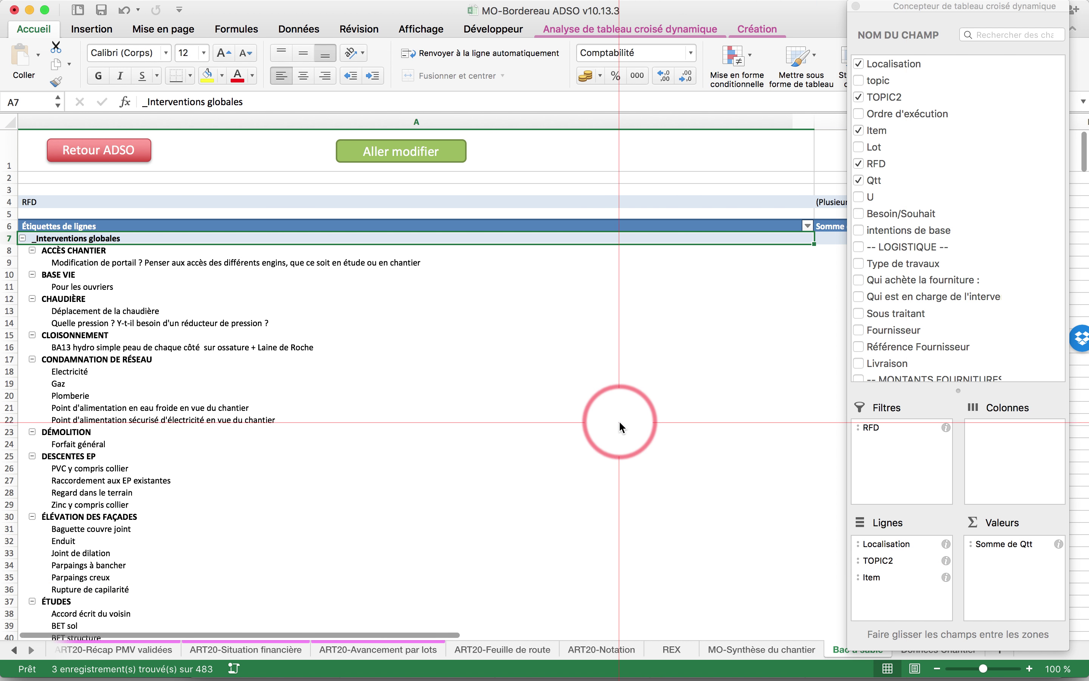
{"action": "left_click_drag", "start_coordinate": [814, 121], "coordinate": [357, 127]}
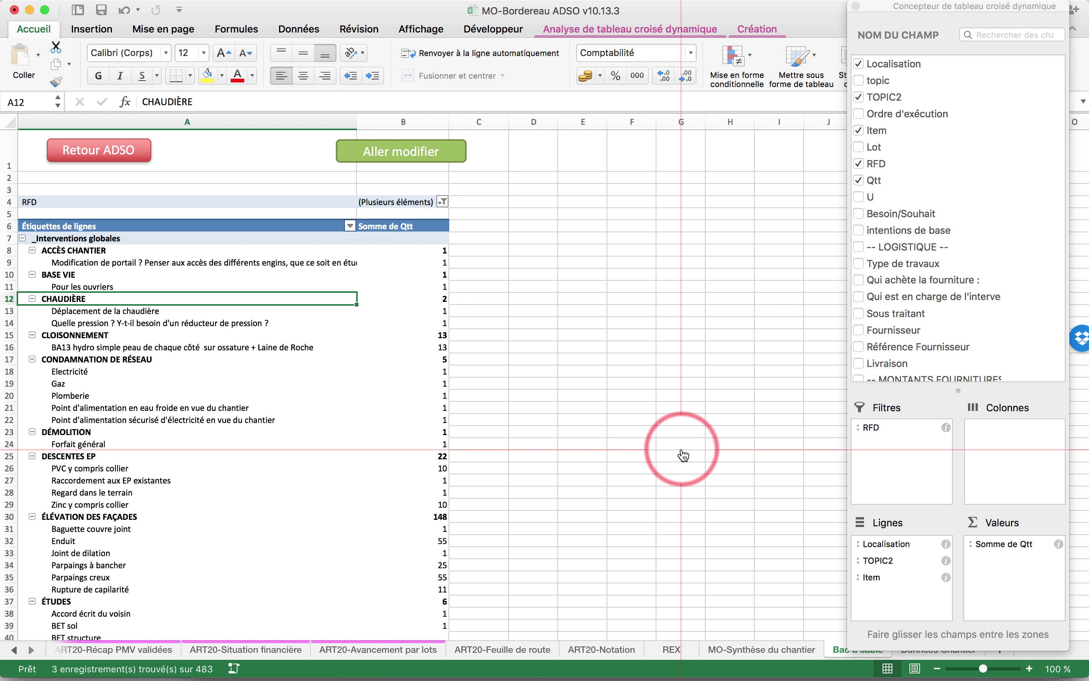
Turn off the subtotals of the pivot table's TOPIC2 field by setting them to Aucun.
{"action": "left_click", "coordinate": [1029, 669]}
{"action": "left_click", "coordinate": [1030, 669]}
{"action": "left_click", "coordinate": [1030, 668]}
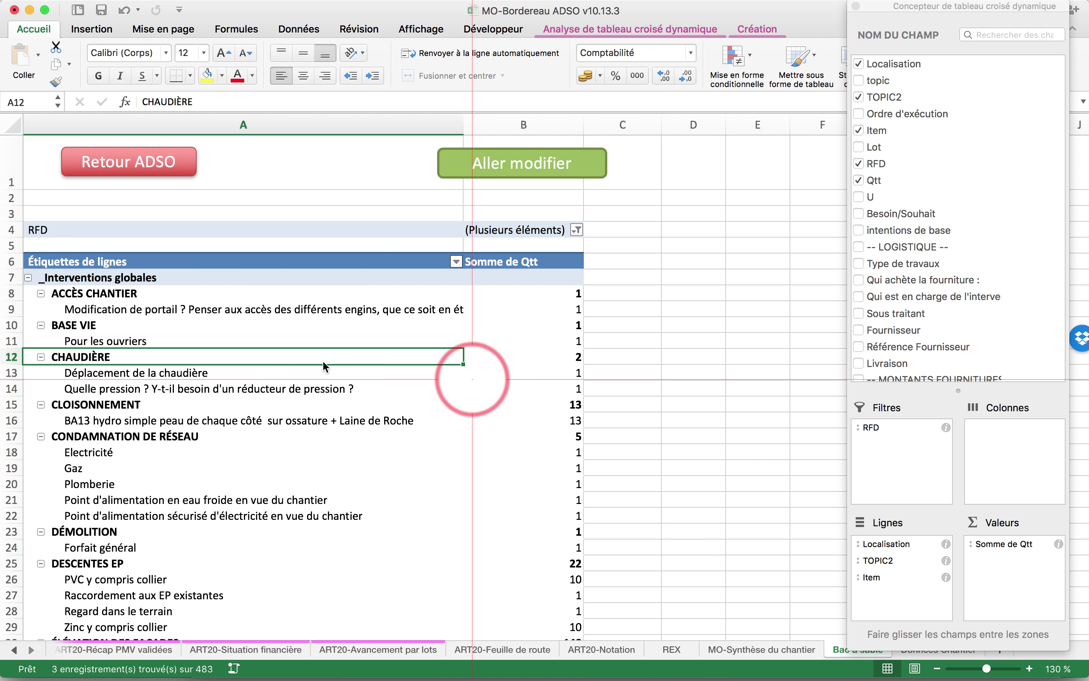
{"action": "right_click", "coordinate": [182, 360]}
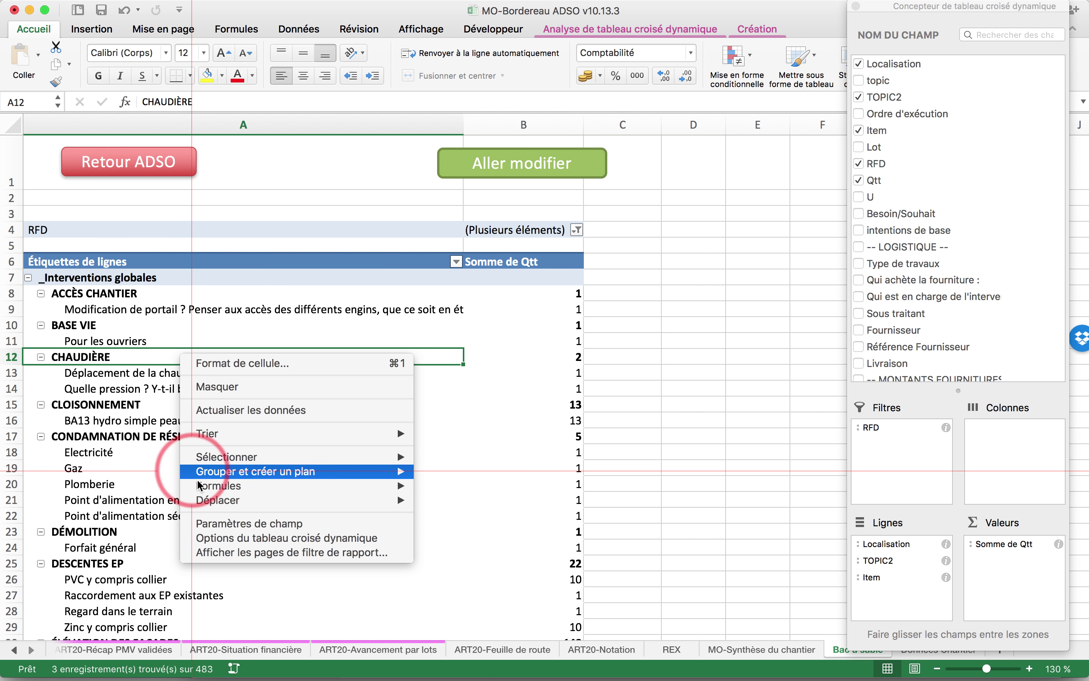
{"action": "left_click", "coordinate": [219, 524]}
{"action": "left_click", "coordinate": [101, 528]}
{"action": "left_click", "coordinate": [330, 614]}
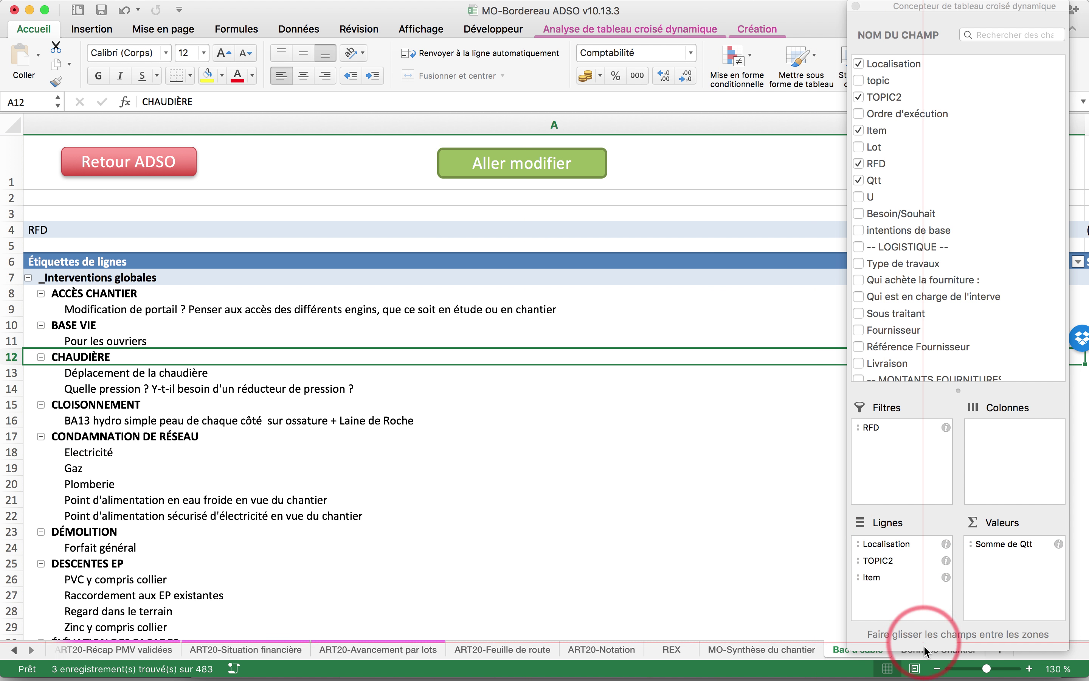
Narrow column A to a width of about 56,67 and wrap its text.
{"action": "left_click", "coordinate": [937, 669]}
{"action": "left_click", "coordinate": [937, 669]}
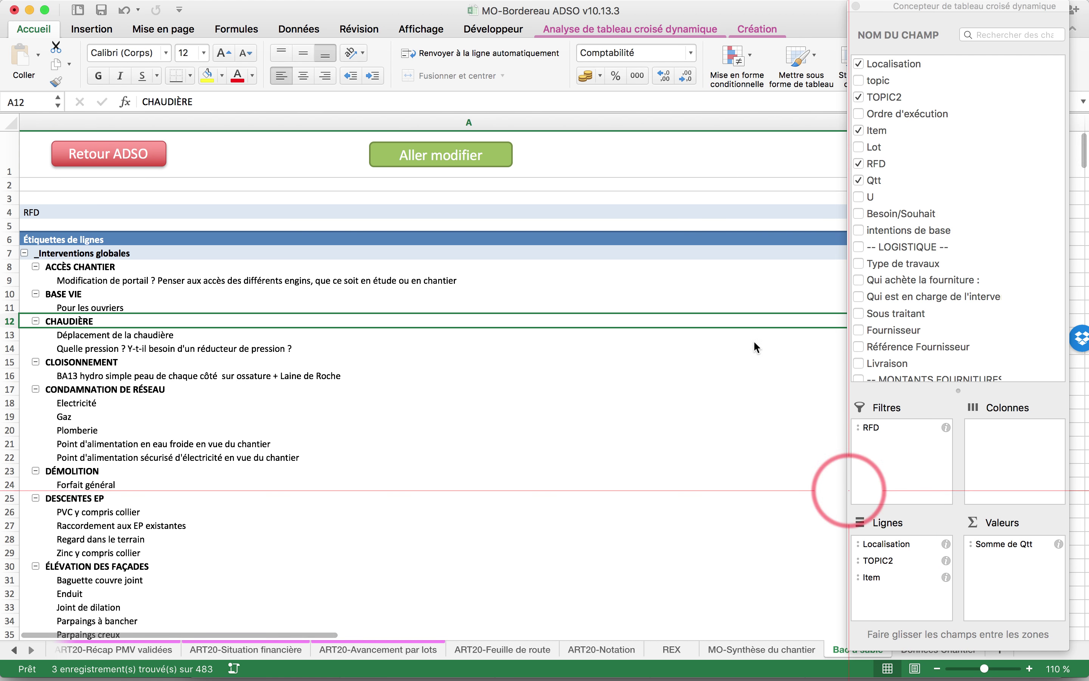
{"action": "scroll", "coordinate": [736, 320], "scroll_direction": "right", "scroll_amount": 4}
{"action": "scroll", "coordinate": [736, 321], "scroll_direction": "right", "scroll_amount": 2}
{"action": "left_click_drag", "start_coordinate": [659, 126], "coordinate": [230, 134]}
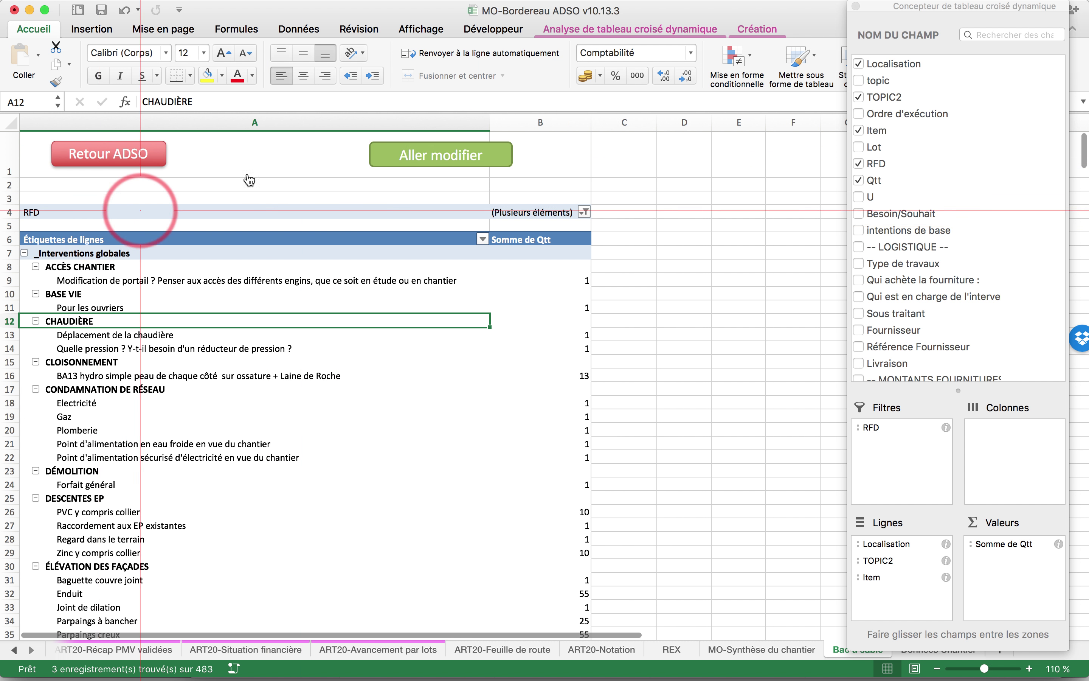
{"action": "left_click_drag", "start_coordinate": [490, 121], "coordinate": [310, 129]}
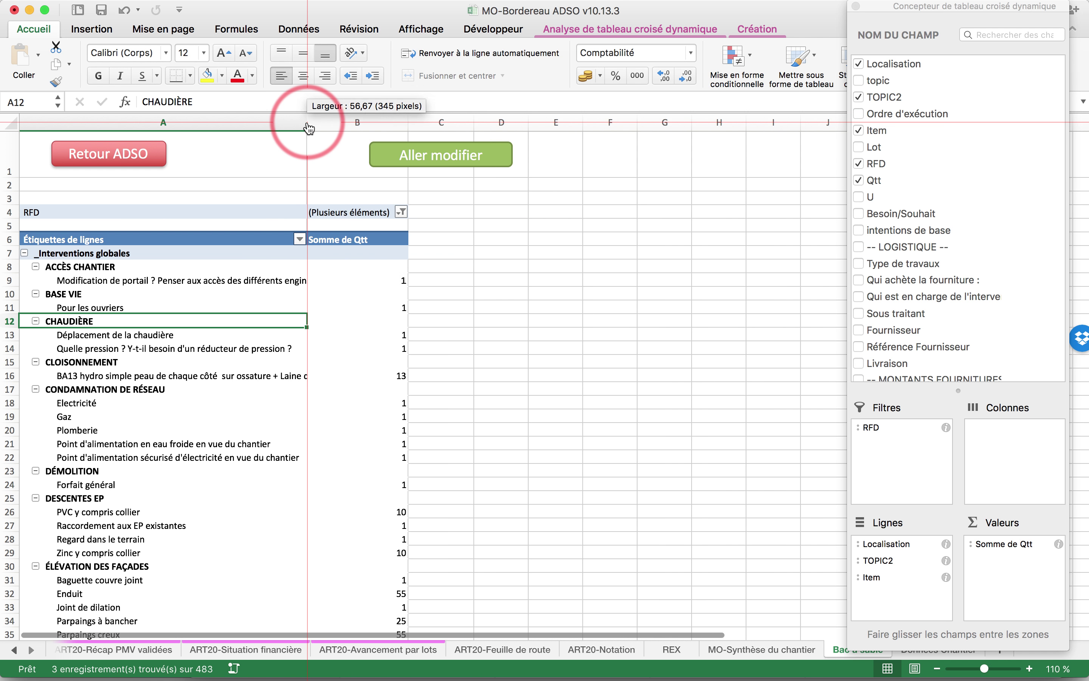
{"action": "left_click", "coordinate": [520, 338]}
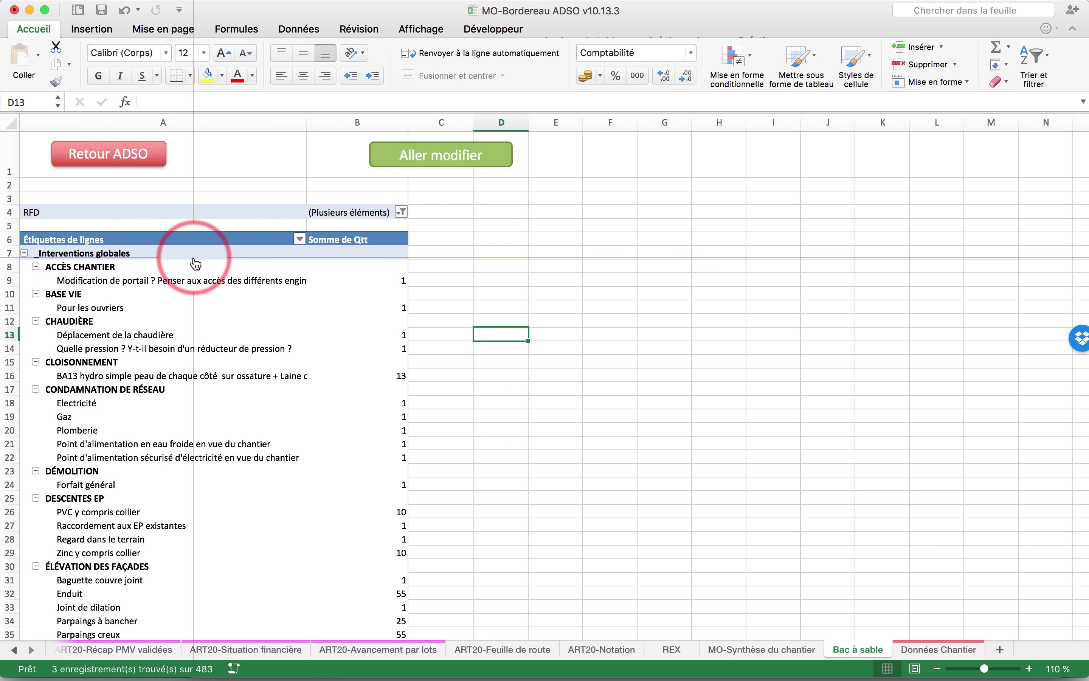
{"action": "left_click", "coordinate": [176, 128]}
{"action": "left_click", "coordinate": [481, 53]}
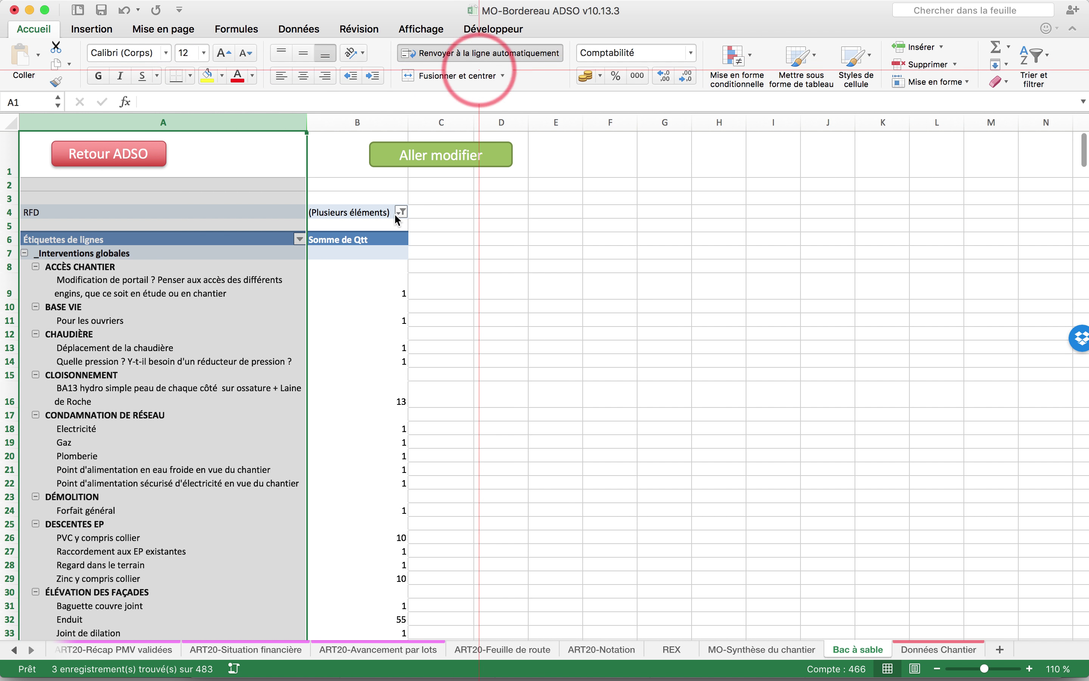
Refresh the pivot table's data from its source.
{"action": "scroll", "coordinate": [159, 477], "scroll_direction": "down", "scroll_amount": 15}
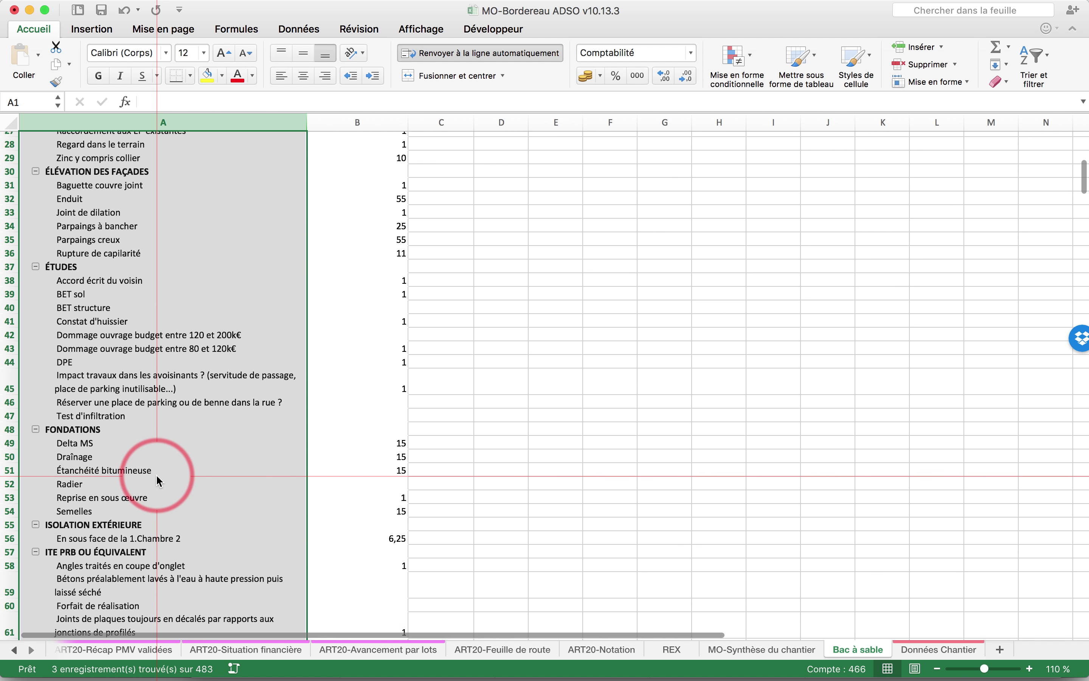
{"action": "right_click", "coordinate": [156, 475]}
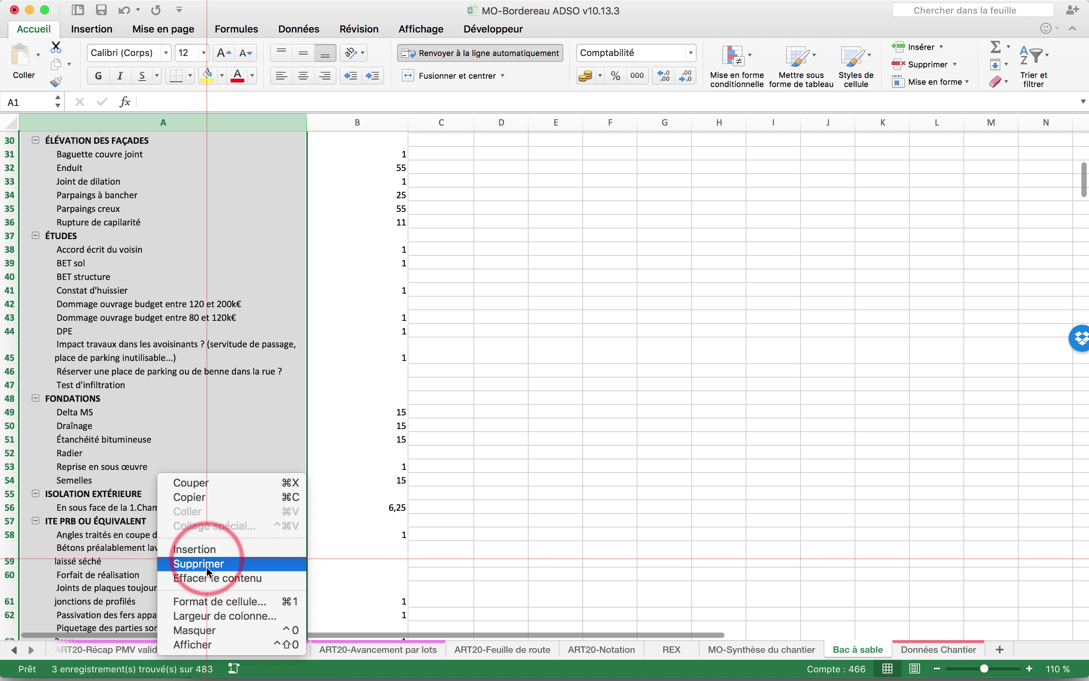
{"action": "left_click", "coordinate": [213, 459]}
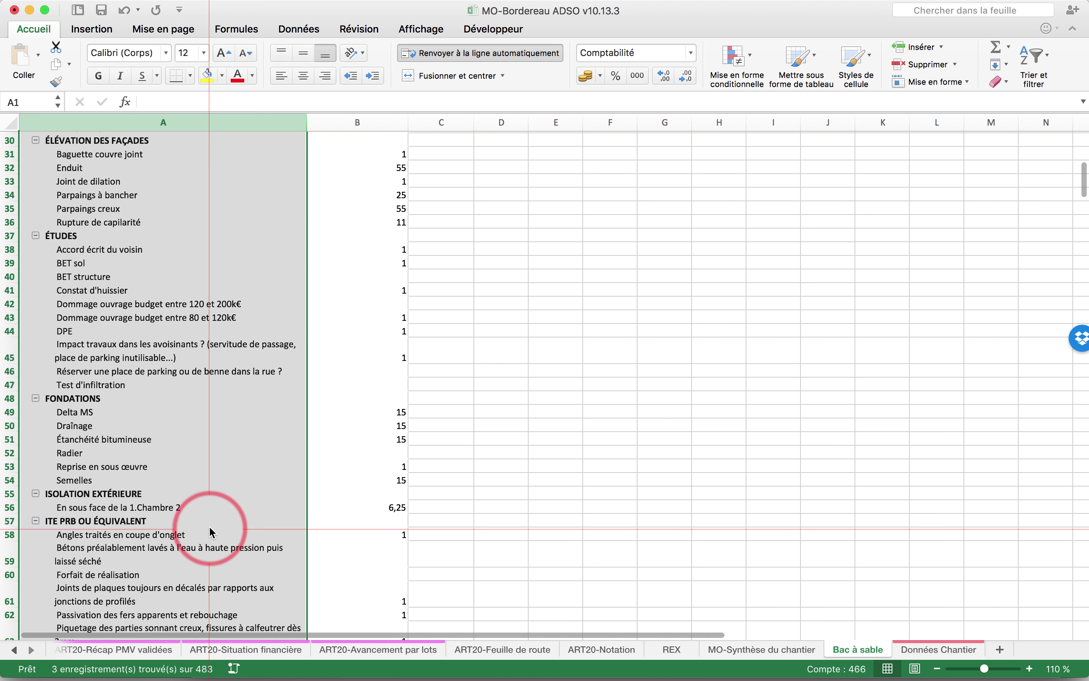
{"action": "left_click", "coordinate": [211, 425]}
{"action": "right_click", "coordinate": [213, 425]}
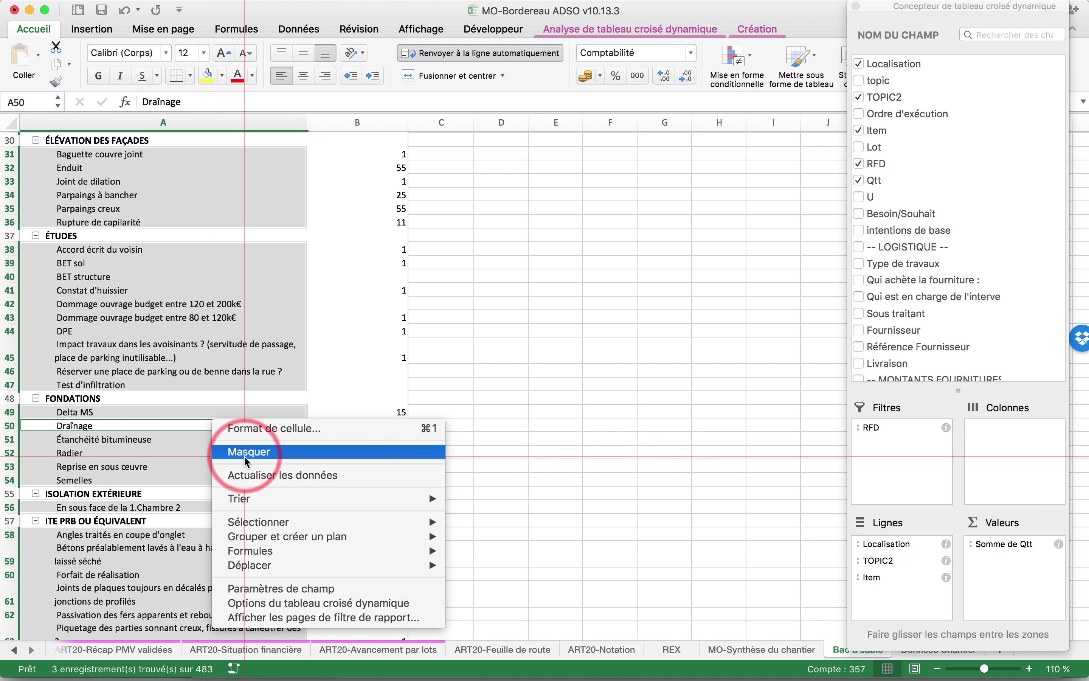
{"action": "left_click", "coordinate": [247, 476]}
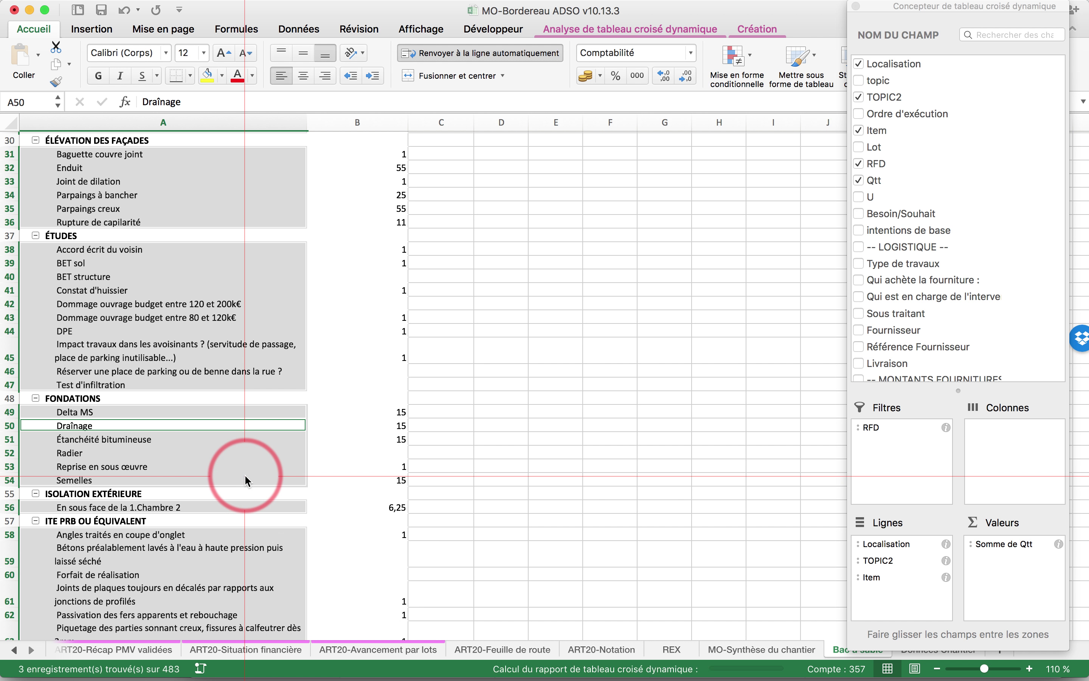
Narrow column A again and format it with the Standard number format and wrapped text.
{"action": "scroll", "coordinate": [413, 364], "scroll_direction": "up", "scroll_amount": 10}
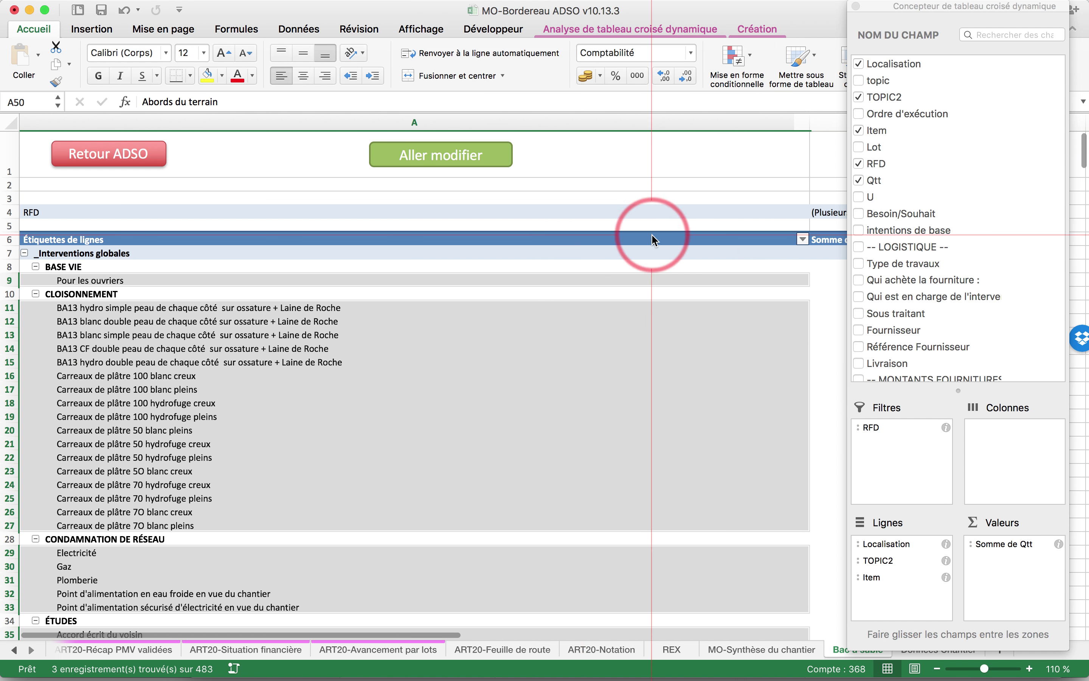
{"action": "left_click_drag", "start_coordinate": [805, 128], "coordinate": [276, 131]}
{"action": "left_click", "coordinate": [192, 120]}
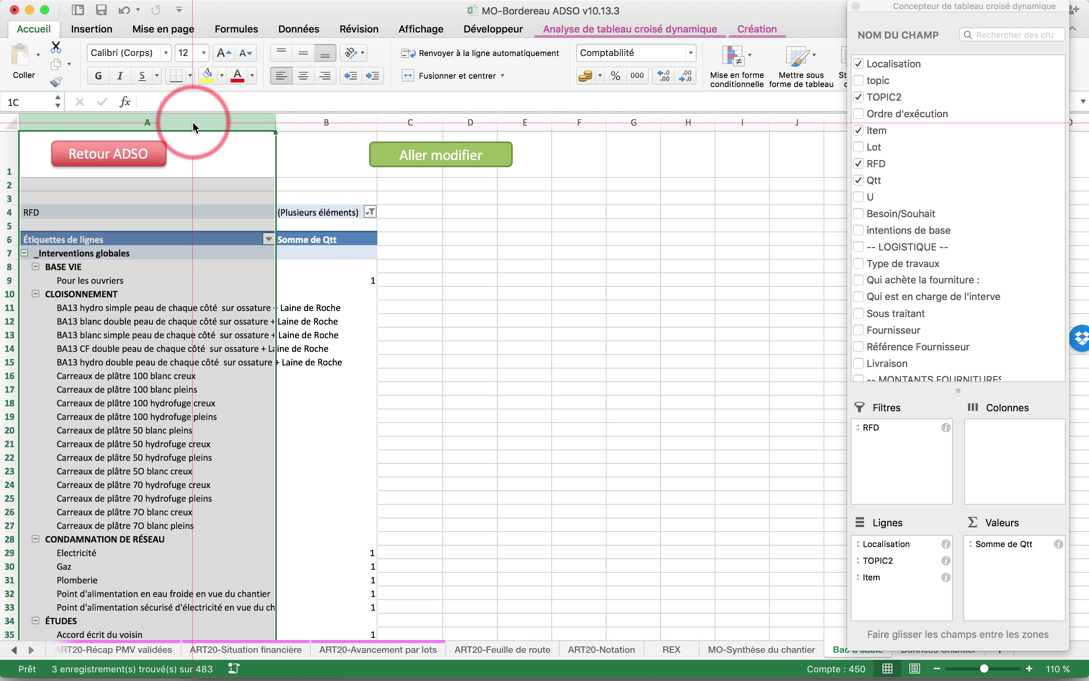
{"action": "left_click", "coordinate": [682, 59]}
{"action": "left_click", "coordinate": [651, 74]}
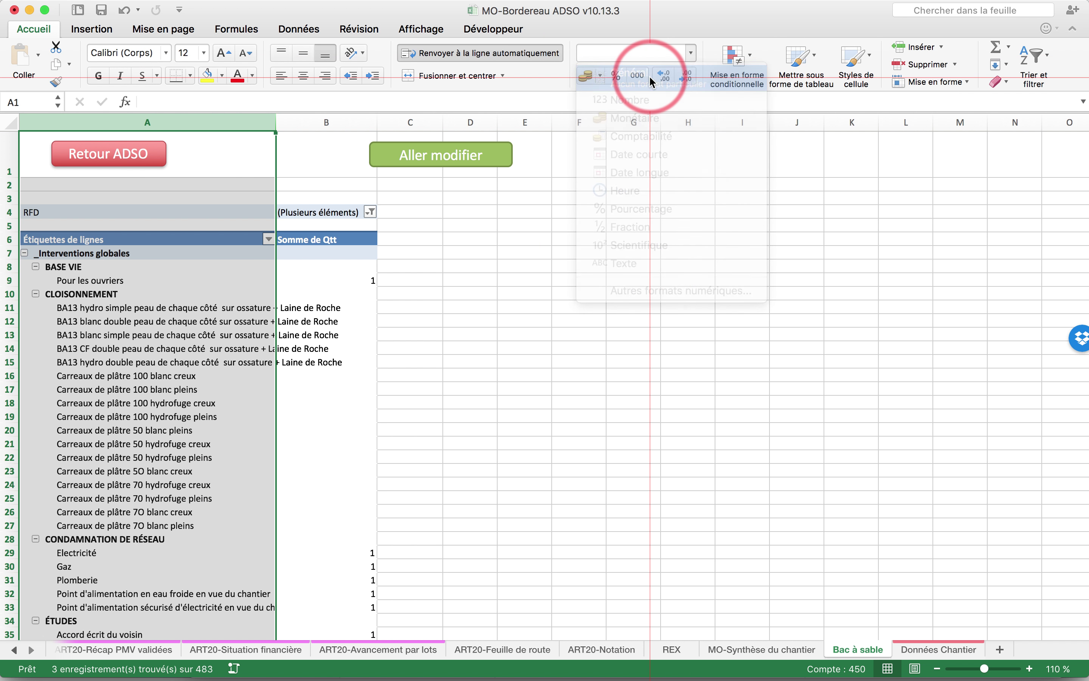
{"action": "left_click", "coordinate": [494, 55]}
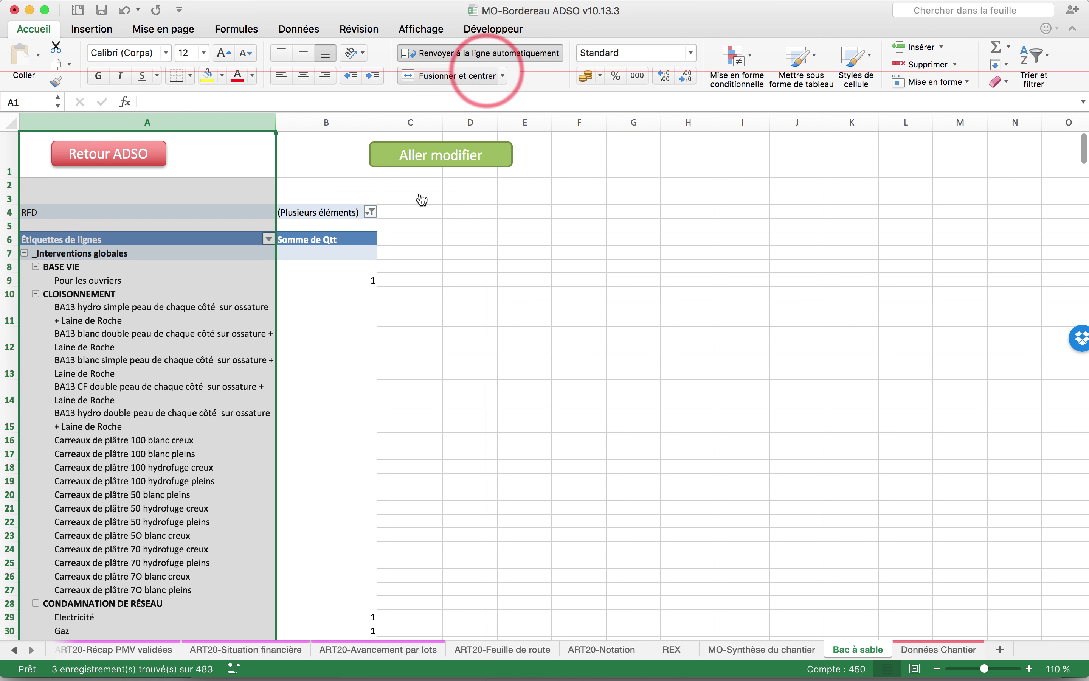
{"action": "left_click", "coordinate": [469, 331]}
Review the item quantities for each location in the refreshed pivot table, down to Façade de prise simple under PRISE DE COURANT.
{"action": "scroll", "coordinate": [469, 332], "scroll_direction": "down", "scroll_amount": 10}
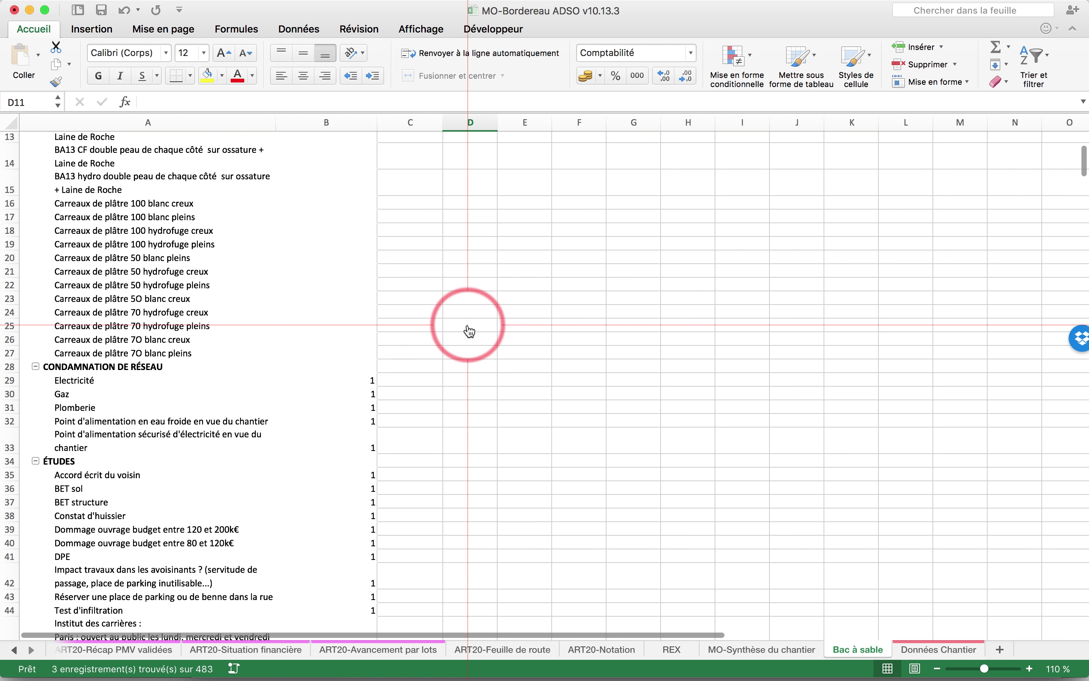
{"action": "scroll", "coordinate": [469, 331], "scroll_direction": "down", "scroll_amount": 5}
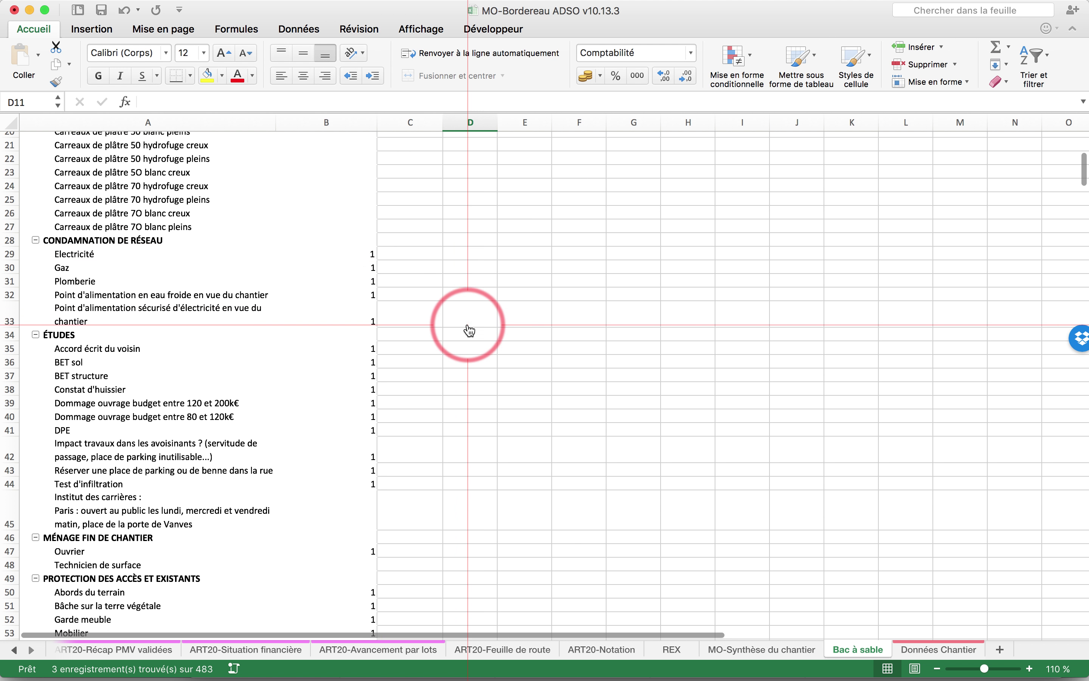
{"action": "scroll", "coordinate": [341, 379], "scroll_direction": "down", "scroll_amount": 20}
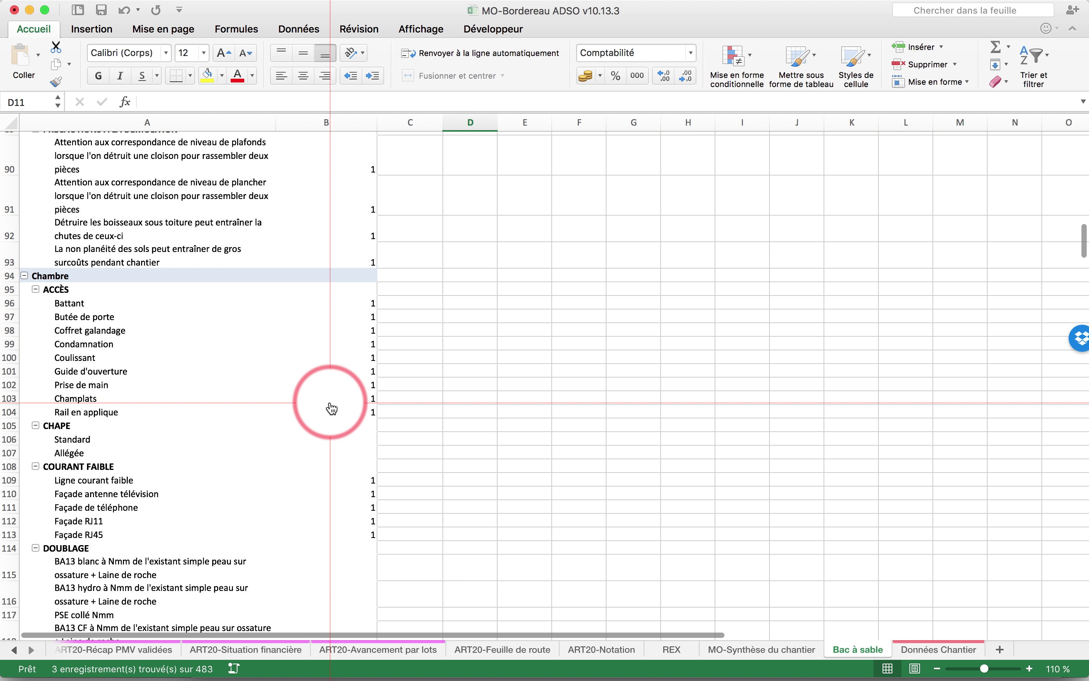
{"action": "scroll", "coordinate": [332, 408], "scroll_direction": "down", "scroll_amount": 5}
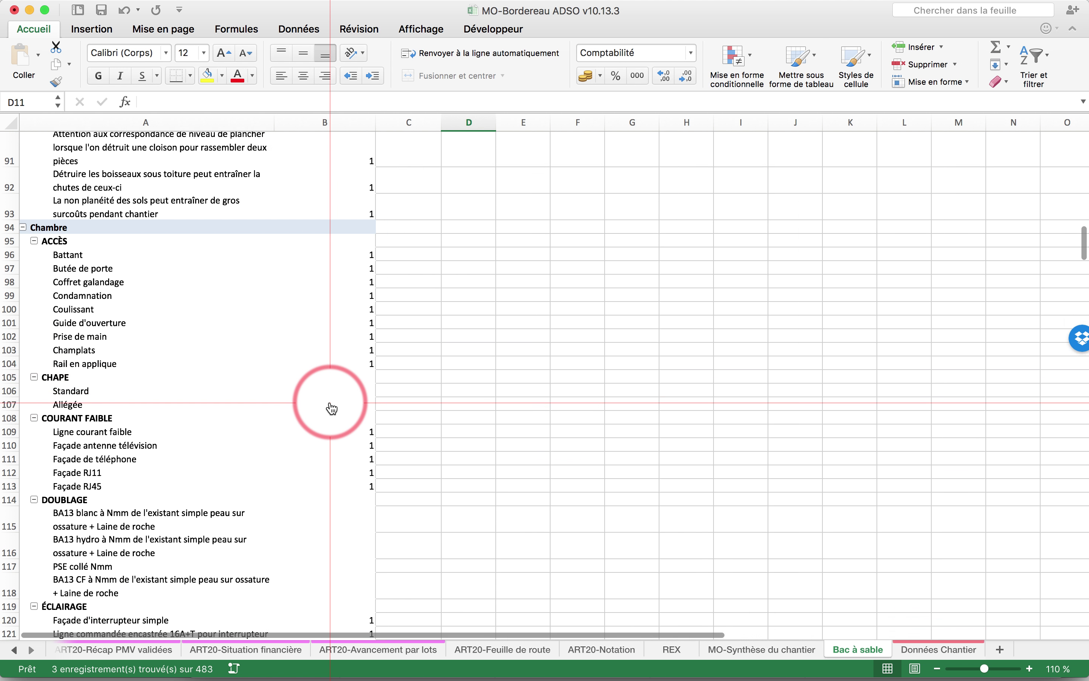
{"action": "scroll", "coordinate": [332, 408], "scroll_direction": "down", "scroll_amount": 4}
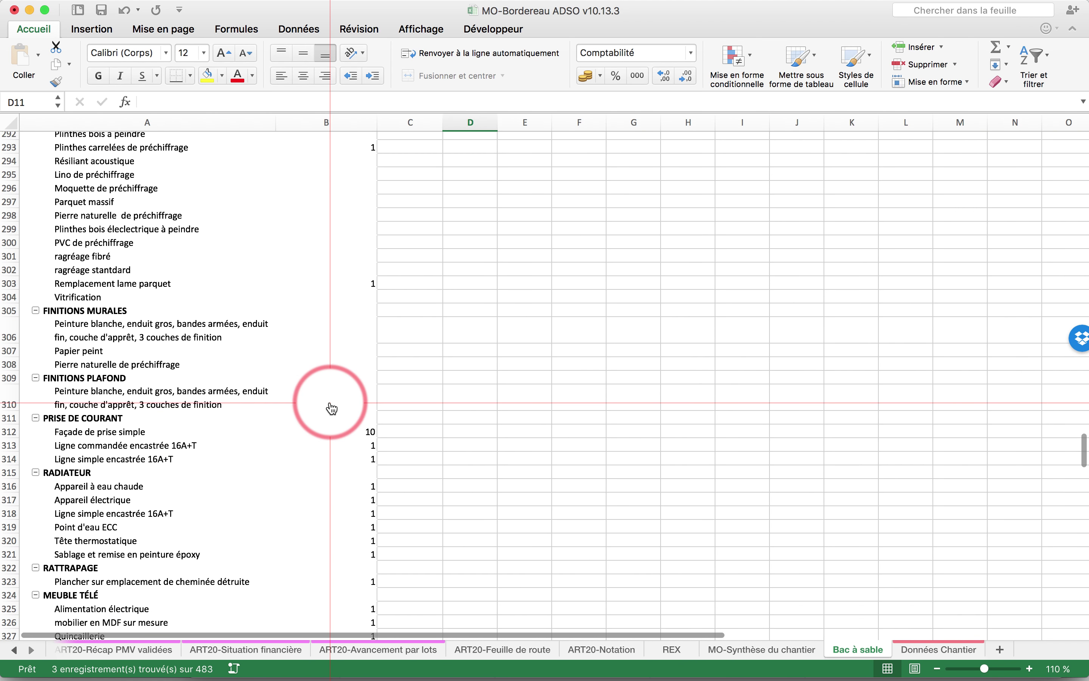
Locate Façade de prise simple under PRISE DE COURANT for the Séjour in the pivot table and select its quantity cell.
{"action": "scroll", "coordinate": [331, 408], "scroll_direction": "up", "scroll_amount": 5}
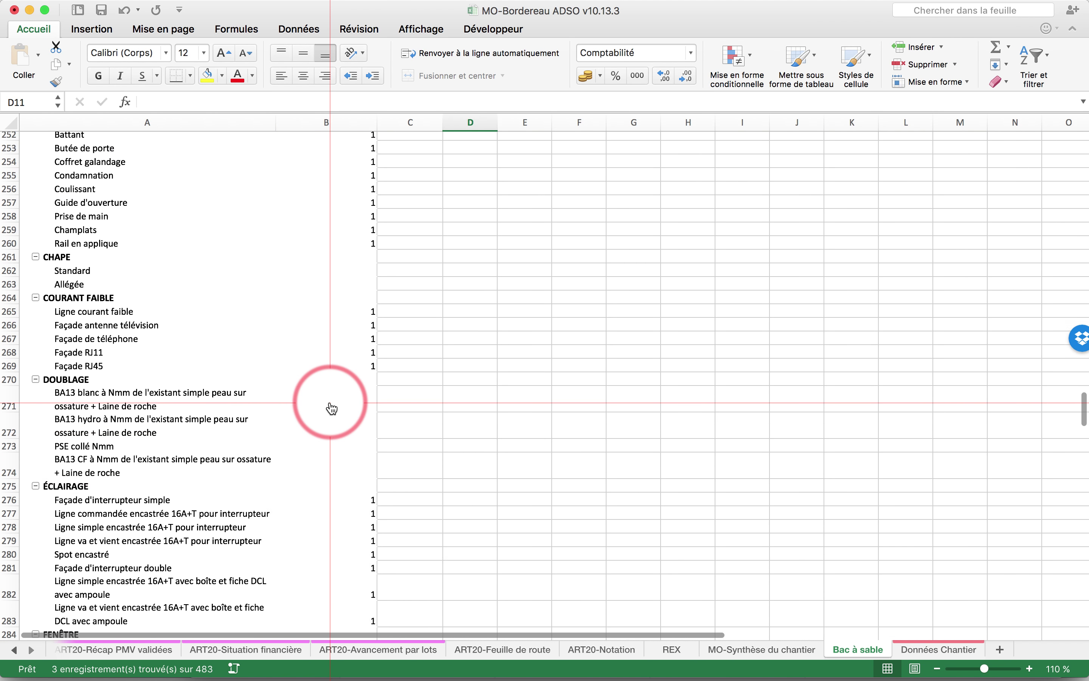
{"action": "scroll", "coordinate": [331, 409], "scroll_direction": "down", "scroll_amount": 20}
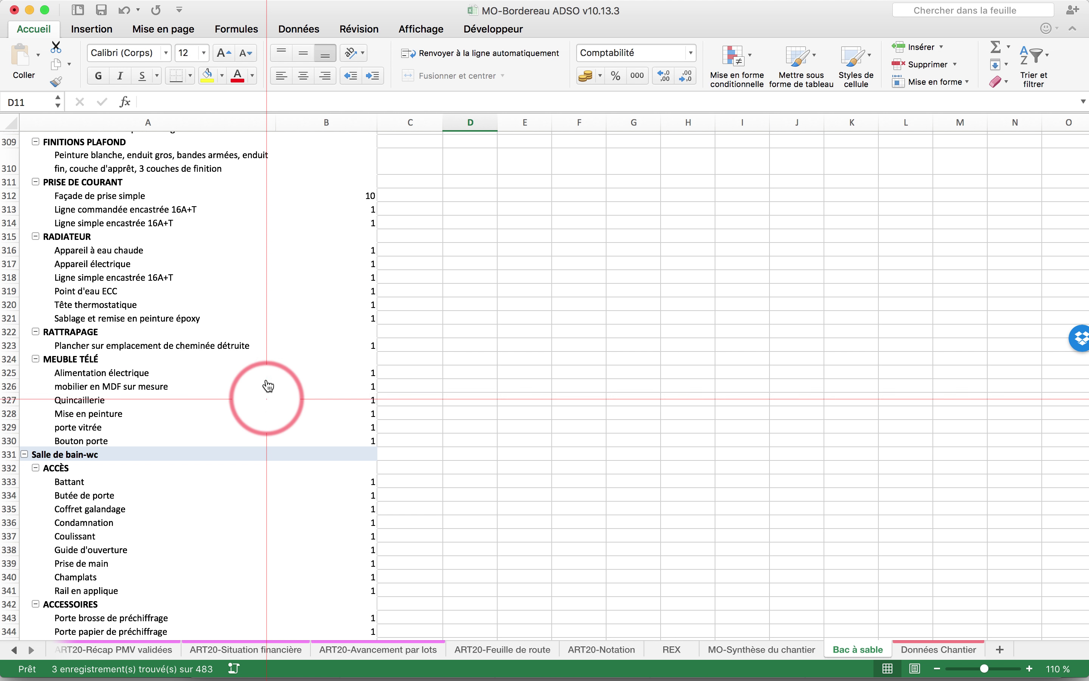
{"action": "left_click", "coordinate": [99, 194]}
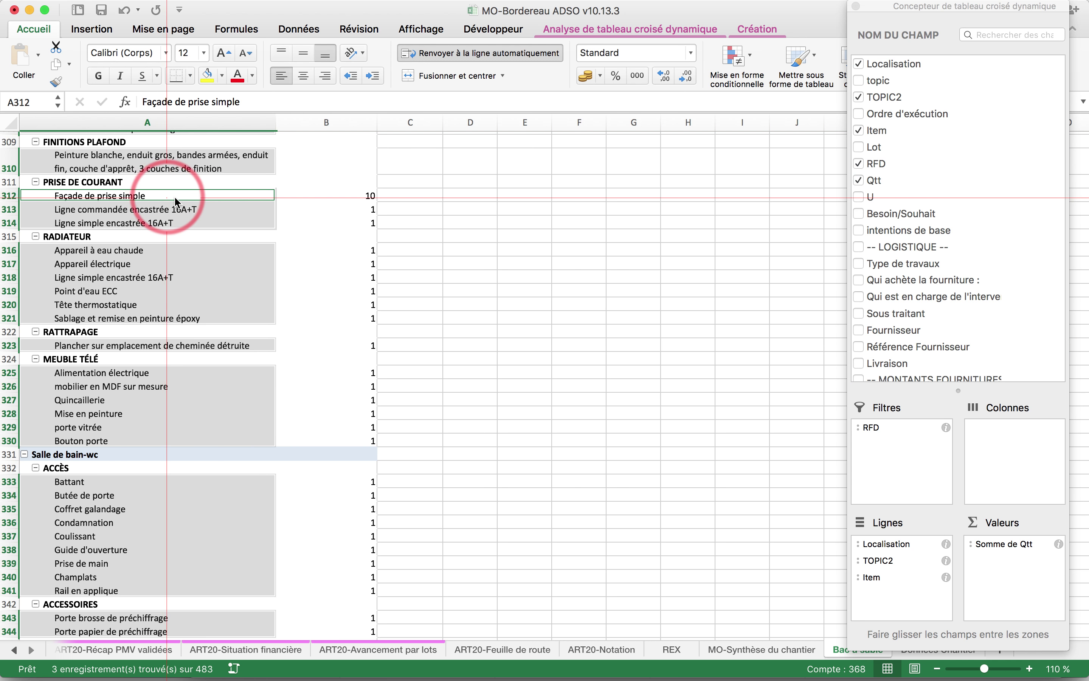
{"action": "left_click", "coordinate": [370, 201]}
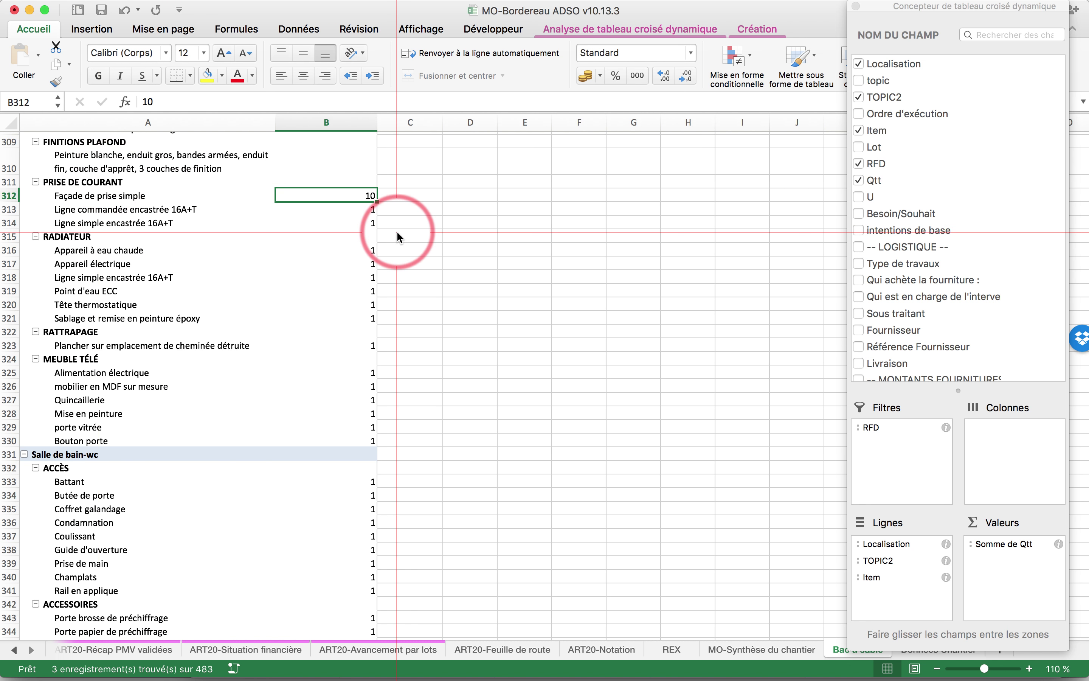
Return to the Données Chantier schedule and clear all its active filters.
{"action": "scroll", "coordinate": [455, 203], "scroll_direction": "up", "scroll_amount": 20}
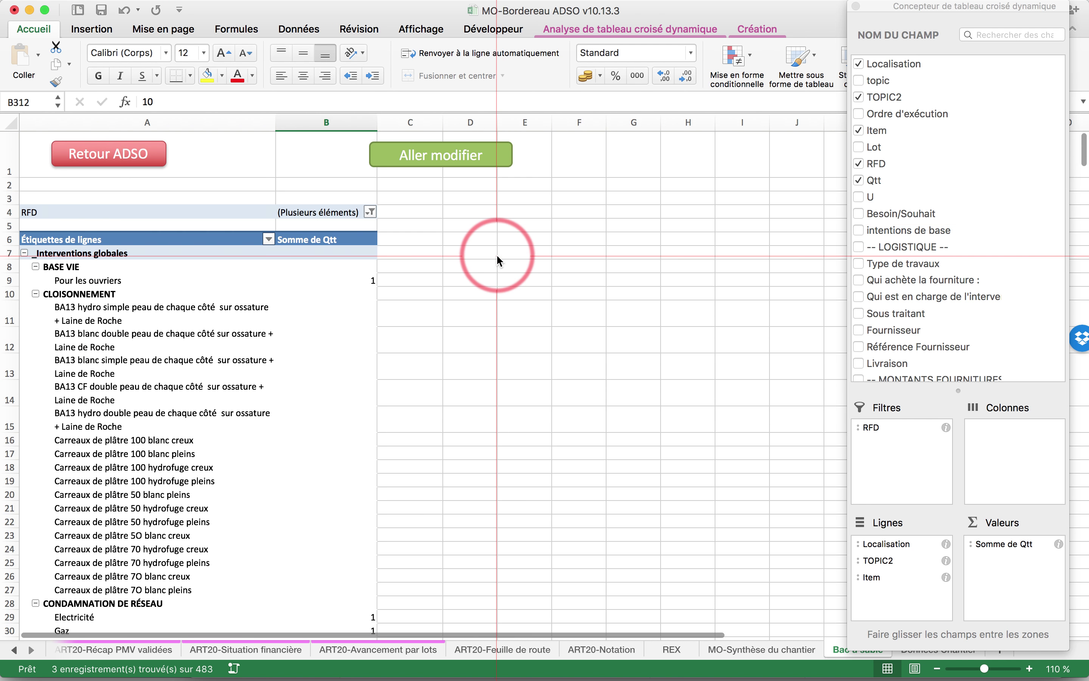
{"action": "left_click", "coordinate": [461, 153]}
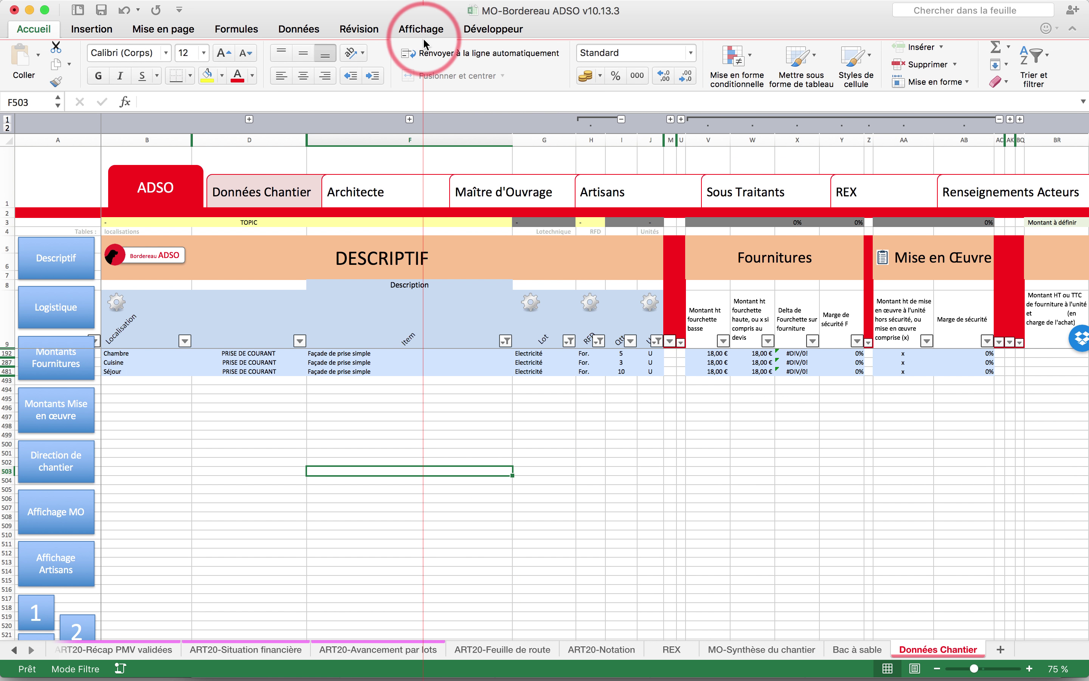
{"action": "left_click", "coordinate": [298, 28]}
{"action": "left_click", "coordinate": [504, 60]}
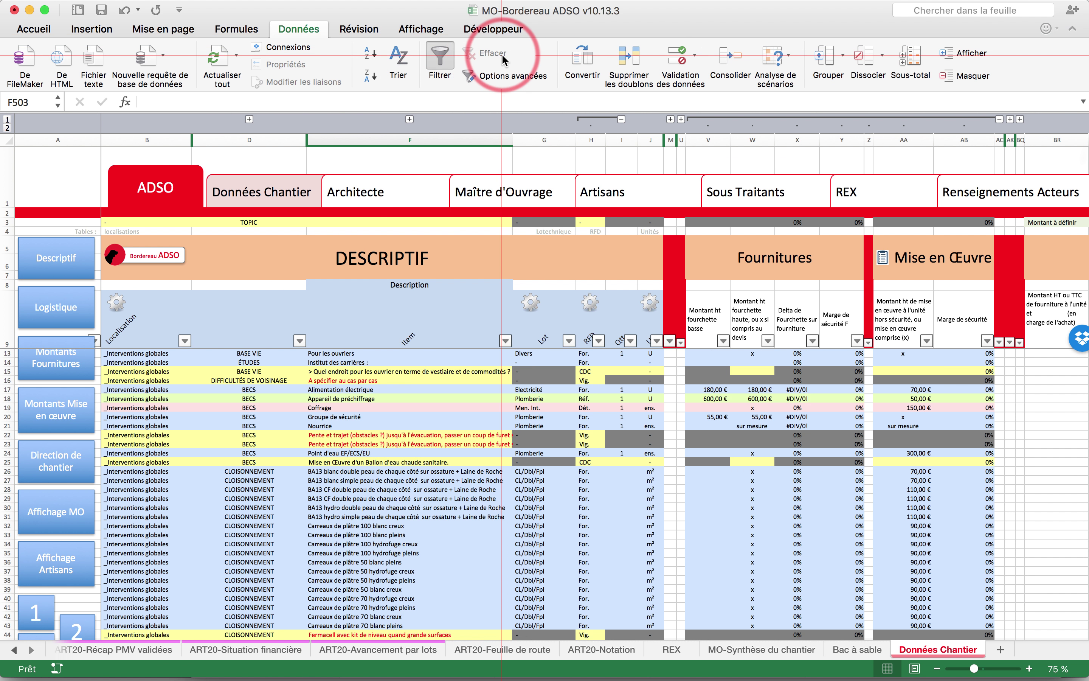
Filter the schedule's RFD column to show only For. entries.
{"action": "left_click", "coordinate": [601, 343]}
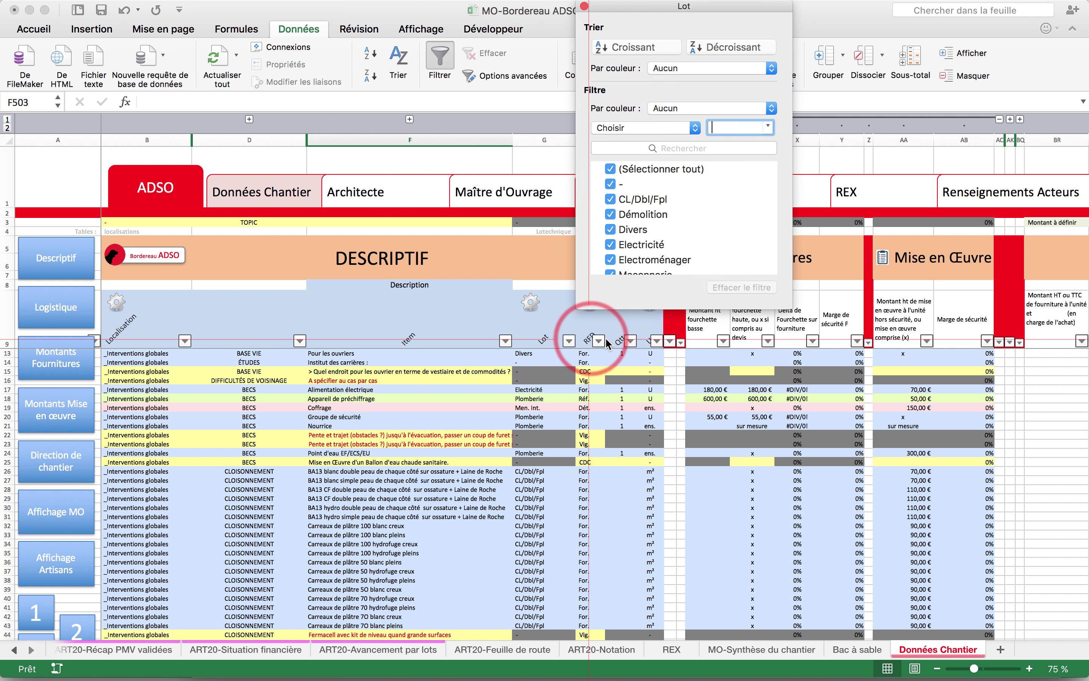
{"action": "left_click", "coordinate": [601, 343]}
{"action": "left_click", "coordinate": [599, 341]}
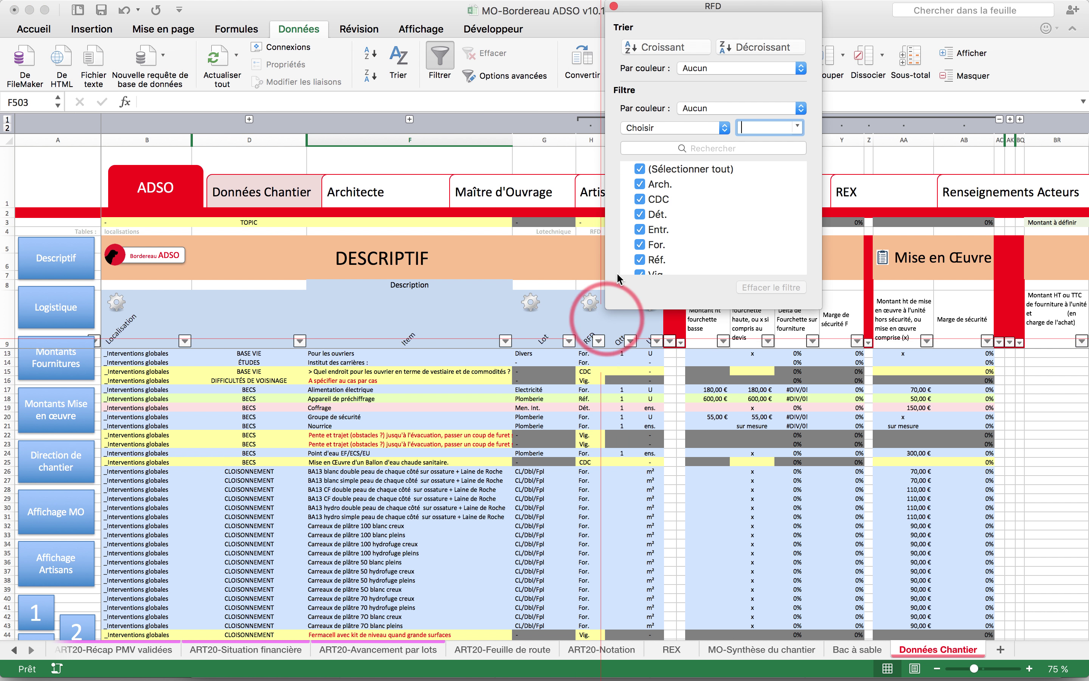
{"action": "left_click", "coordinate": [639, 170]}
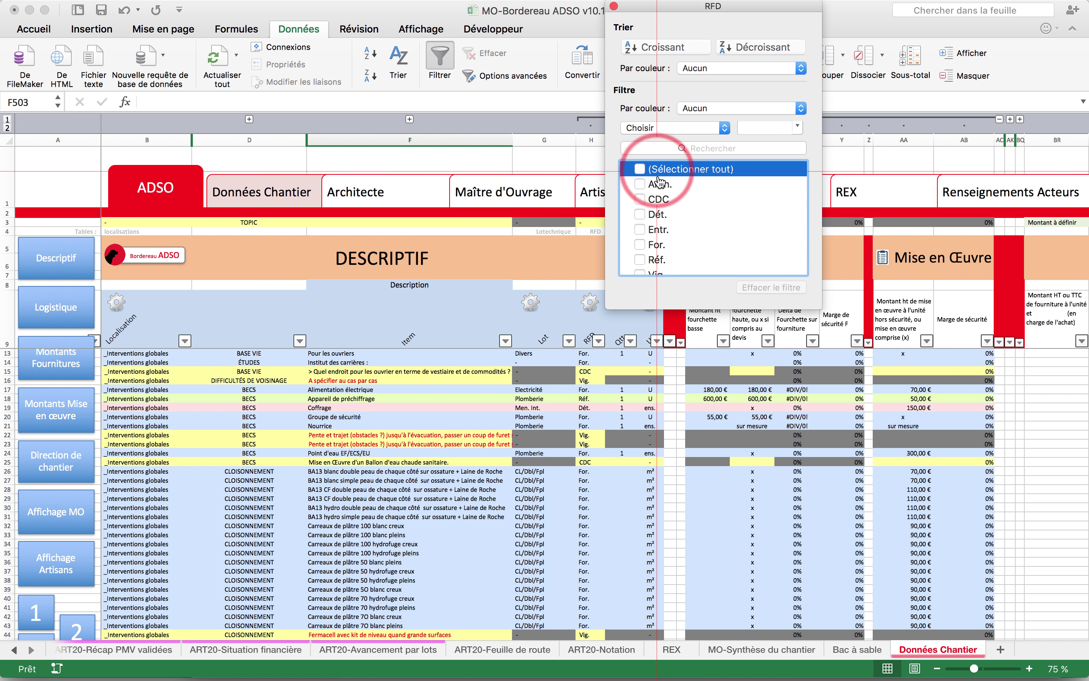
{"action": "left_click", "coordinate": [641, 245]}
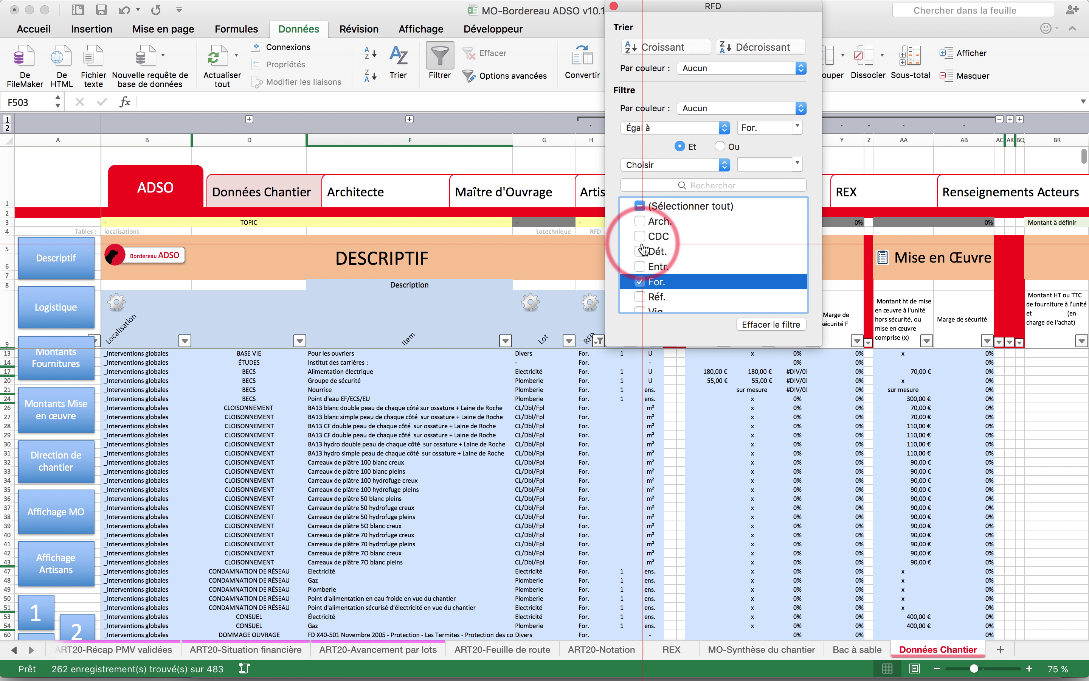
{"action": "left_click", "coordinate": [524, 383]}
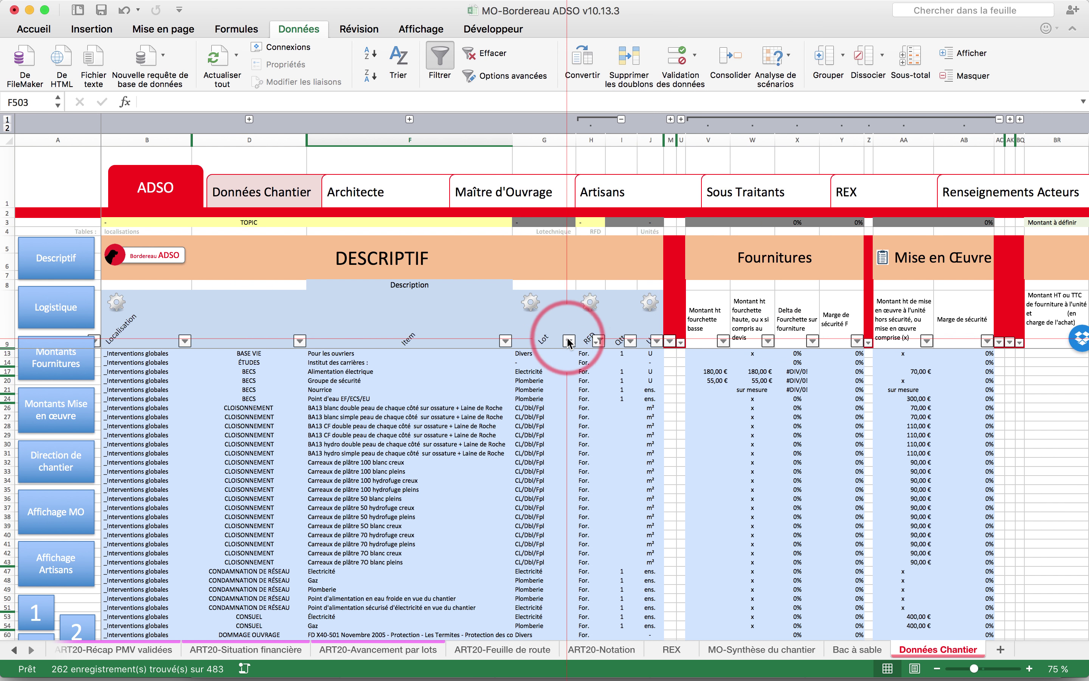
Filter the schedule's Lot column to show only Electricité entries.
{"action": "left_click", "coordinate": [569, 341]}
{"action": "left_click", "coordinate": [615, 169]}
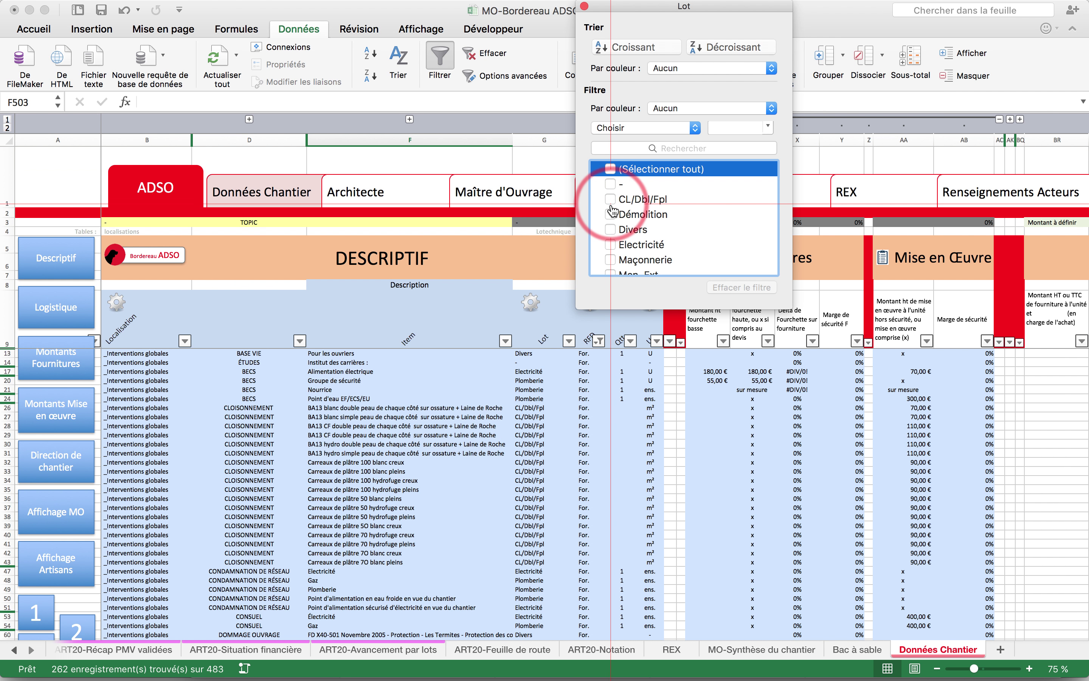
{"action": "left_click", "coordinate": [611, 246]}
{"action": "left_click", "coordinate": [207, 353]}
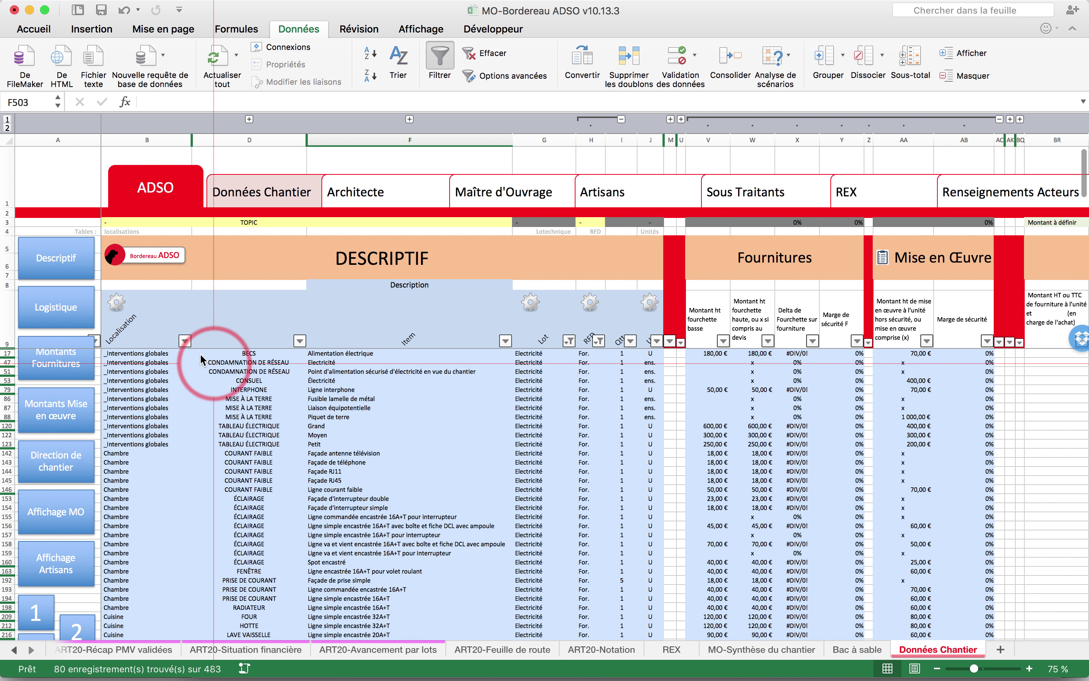
Filter the schedule's Localisation column to show only the Séjour.
{"action": "left_click", "coordinate": [185, 340]}
{"action": "left_click", "coordinate": [226, 170]}
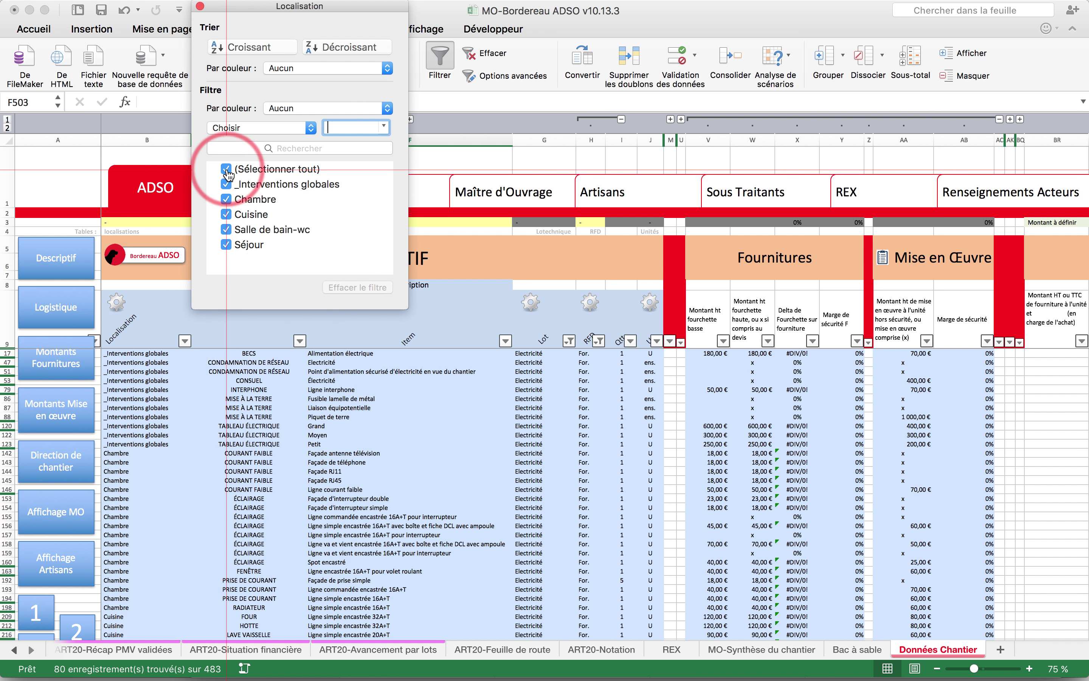
{"action": "left_click", "coordinate": [227, 245]}
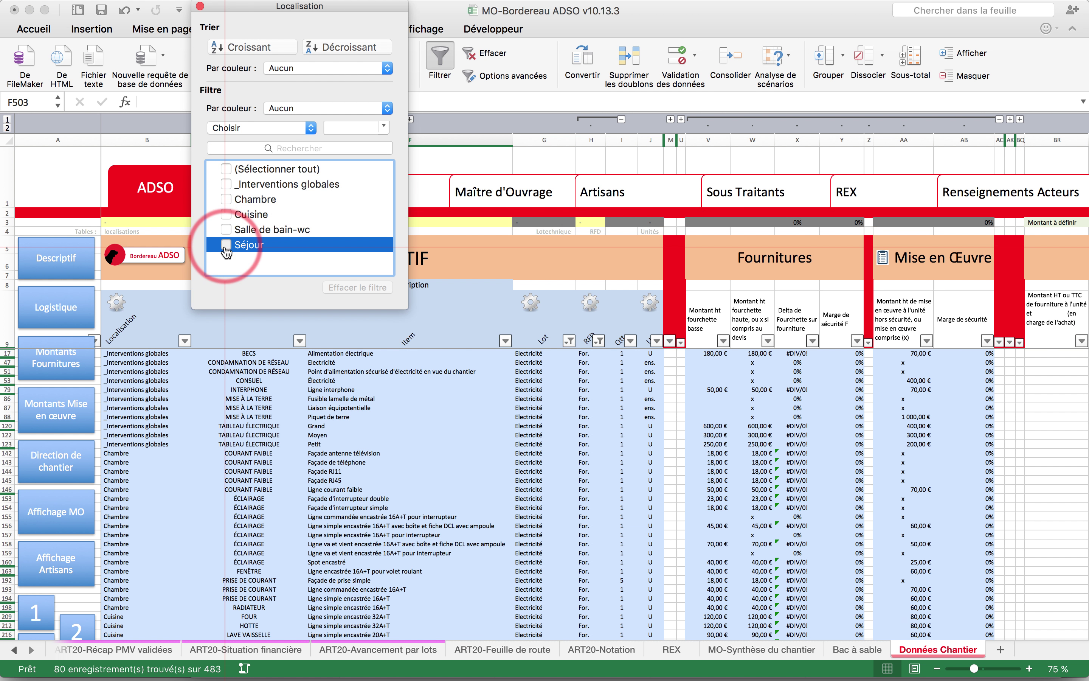
{"action": "left_click", "coordinate": [310, 465]}
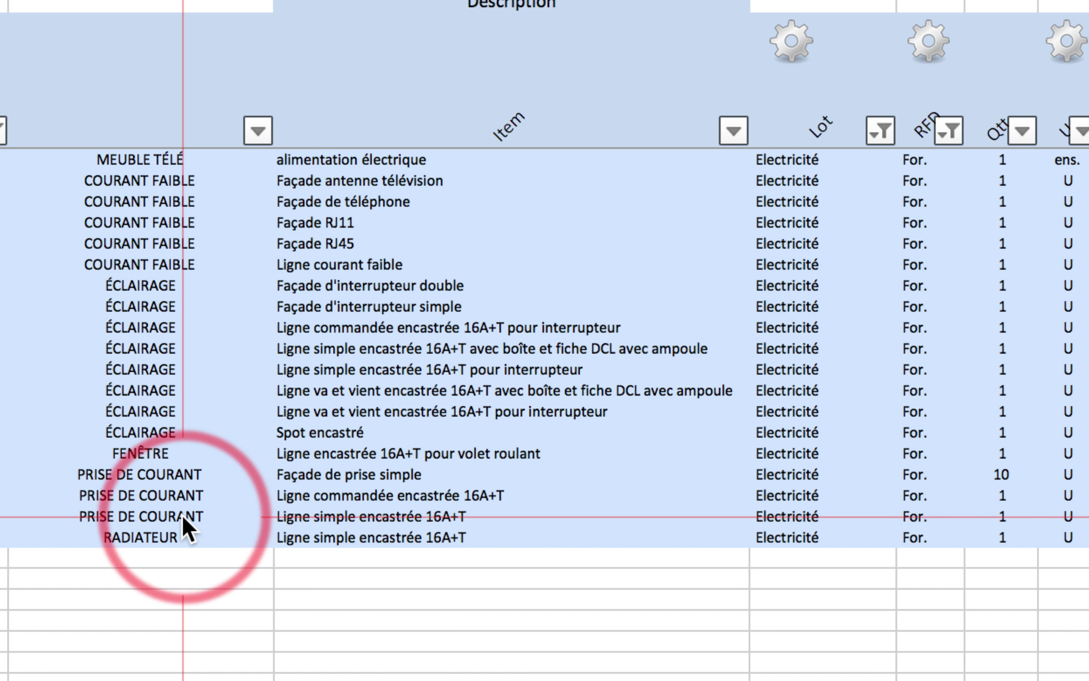
Set the Qtt of Ligne simple encastrée 16A+T under the Séjour's PRISE DE COURANT topic to 4.
{"action": "left_click", "coordinate": [416, 516]}
{"action": "key", "text": "Right"}
{"action": "key", "text": "Right"}
{"action": "key", "text": "Right"}
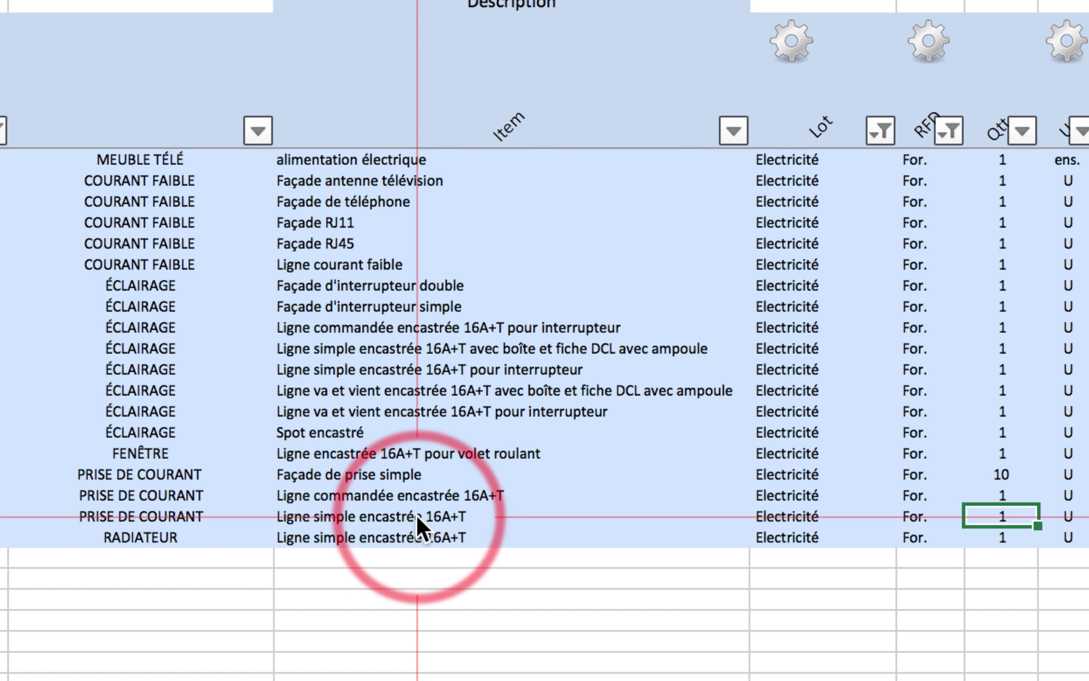
{"action": "key", "text": "Right"}
{"action": "key", "text": "Right"}
{"action": "key", "text": "Right"}
{"action": "key", "text": "Right"}
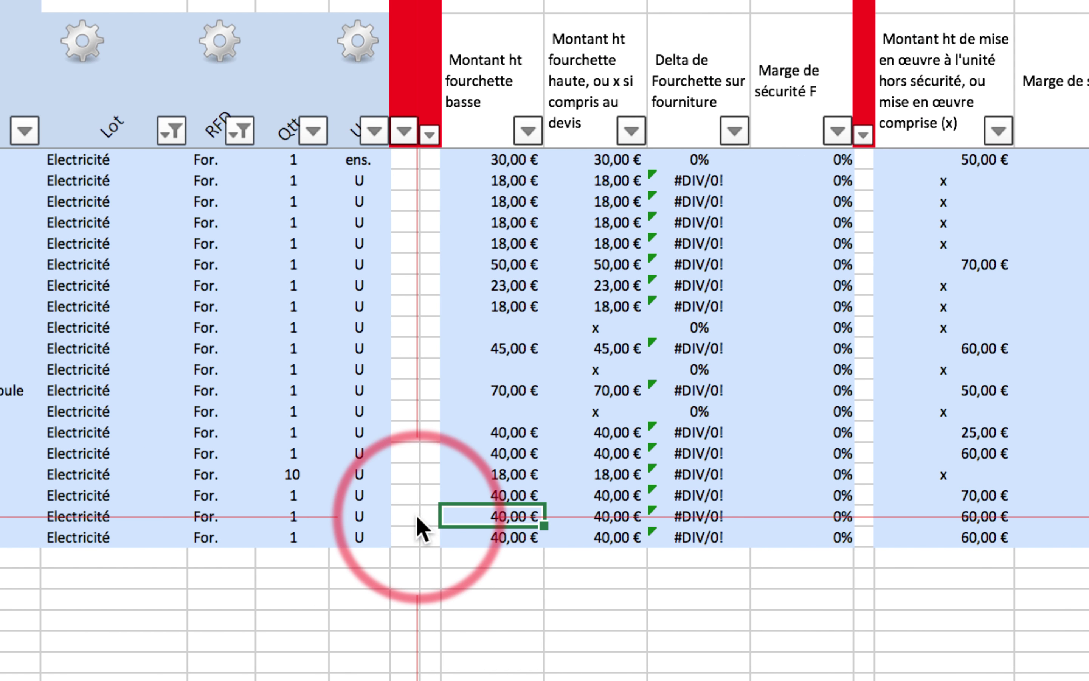
{"action": "scroll", "coordinate": [479, 508], "scroll_direction": "left", "scroll_amount": 5}
{"action": "left_click", "coordinate": [459, 516]}
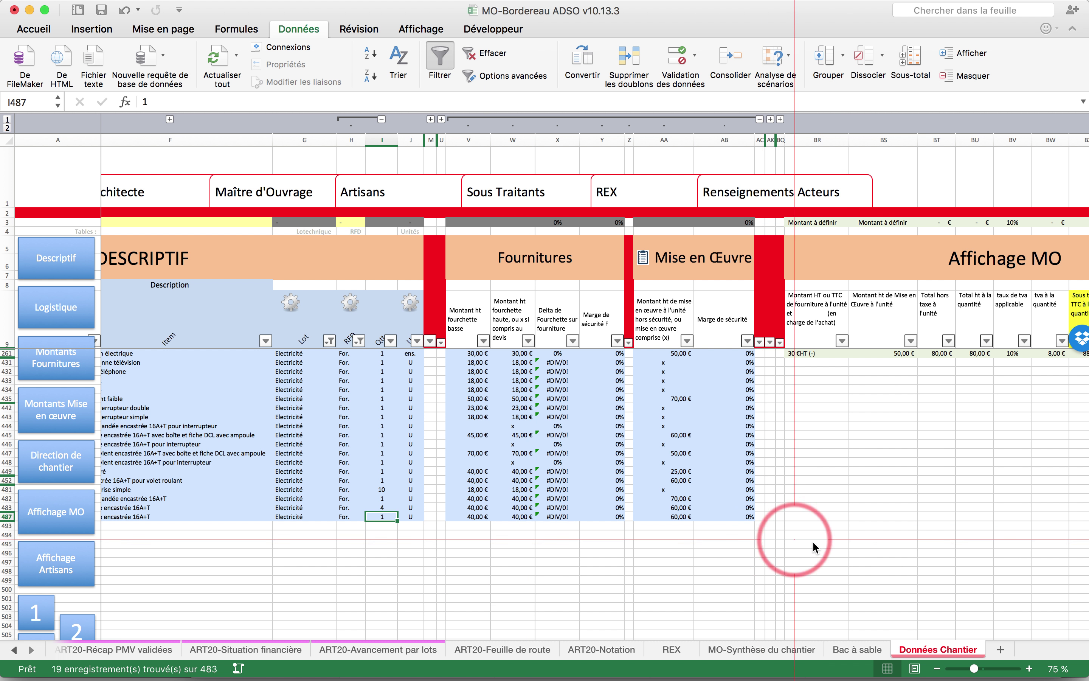
Switch to the Bac à sable sheet and refresh the pivot table's data.
{"action": "left_click", "coordinate": [848, 646]}
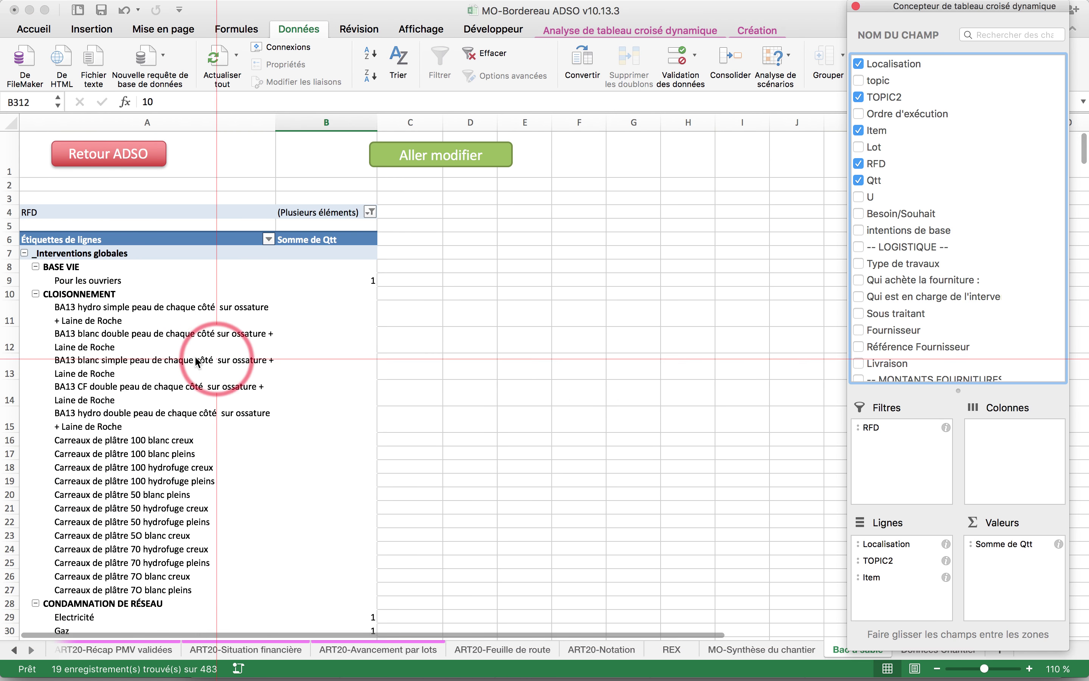
{"action": "right_click", "coordinate": [152, 425]}
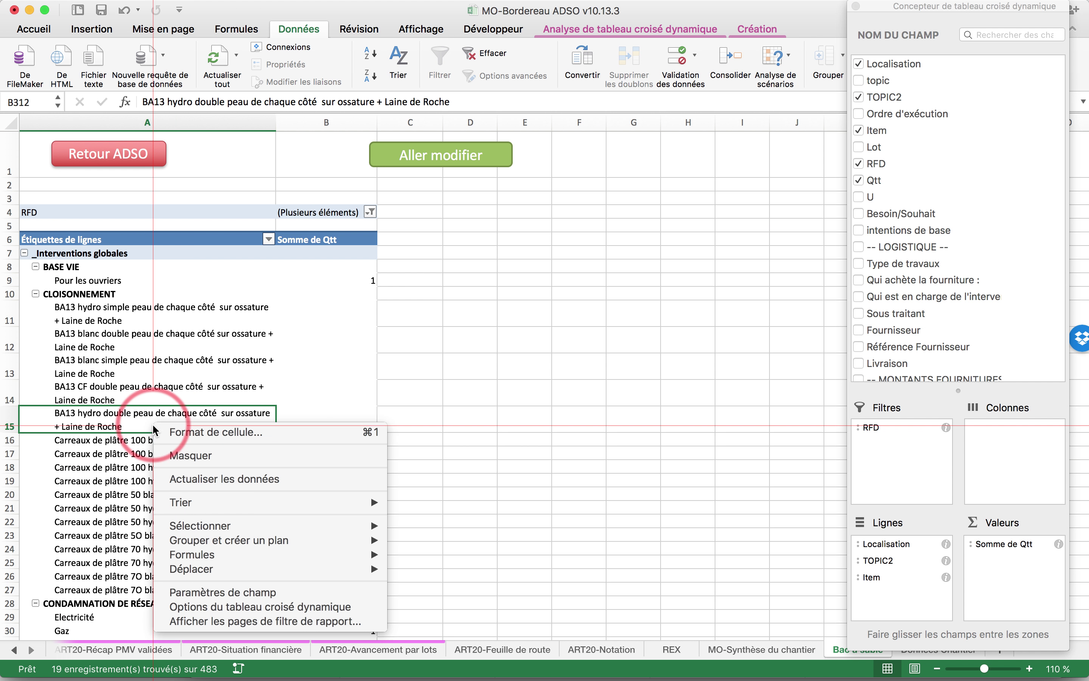
{"action": "left_click", "coordinate": [212, 479]}
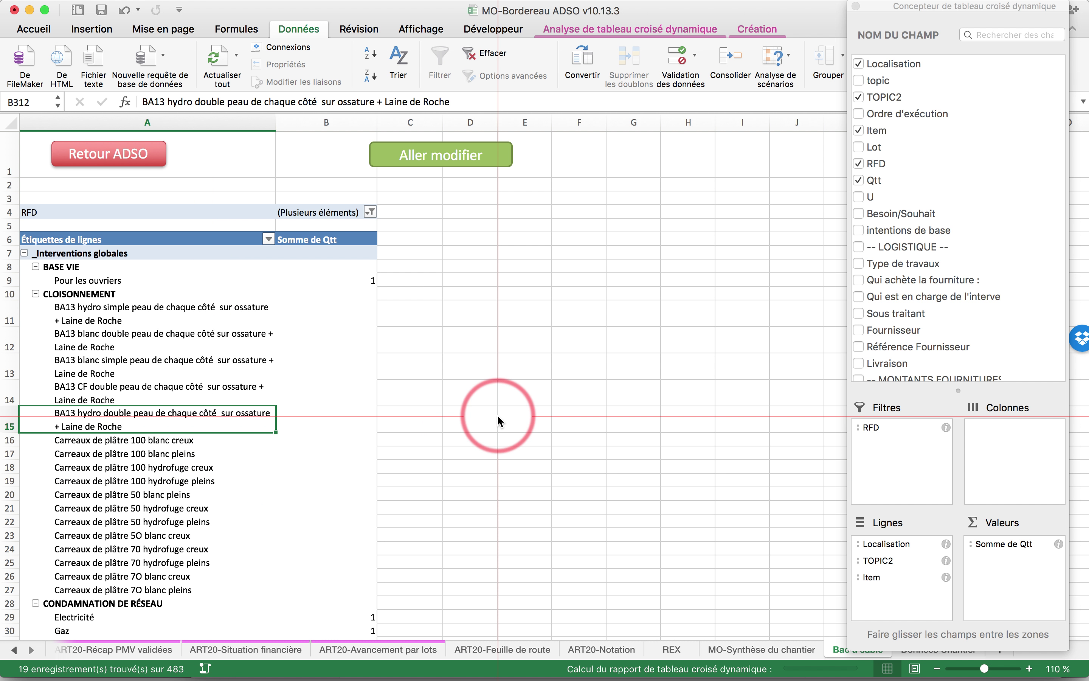
Narrow the pivot table's column A and wrap the text of the whole column.
{"action": "left_click_drag", "start_coordinate": [810, 122], "coordinate": [296, 113]}
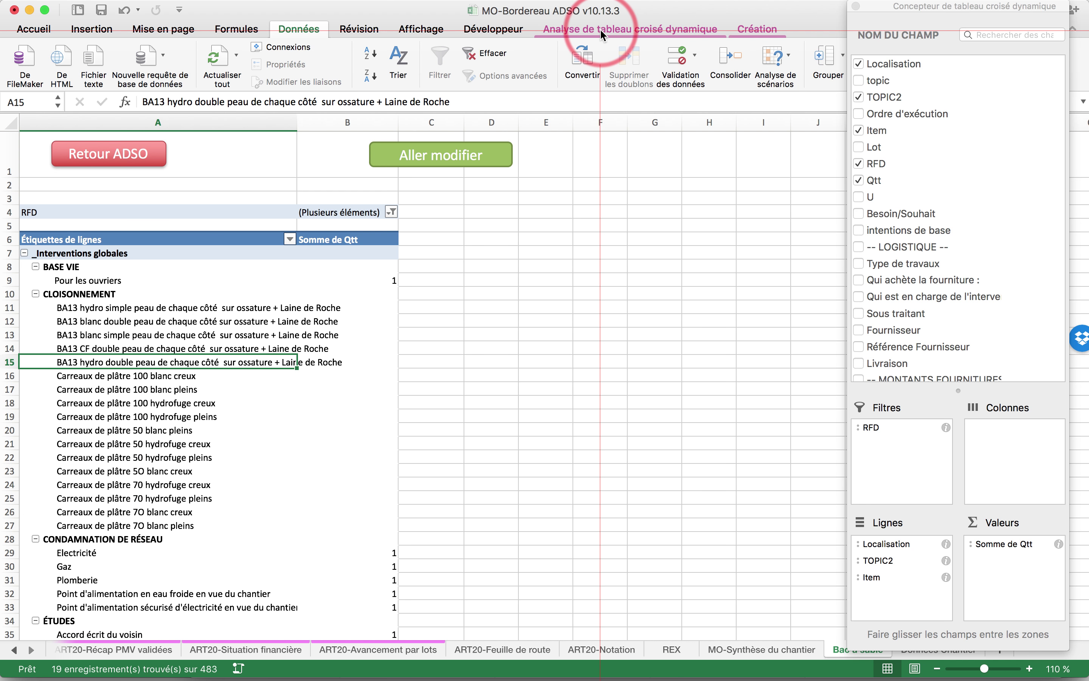
{"action": "left_click", "coordinate": [35, 28]}
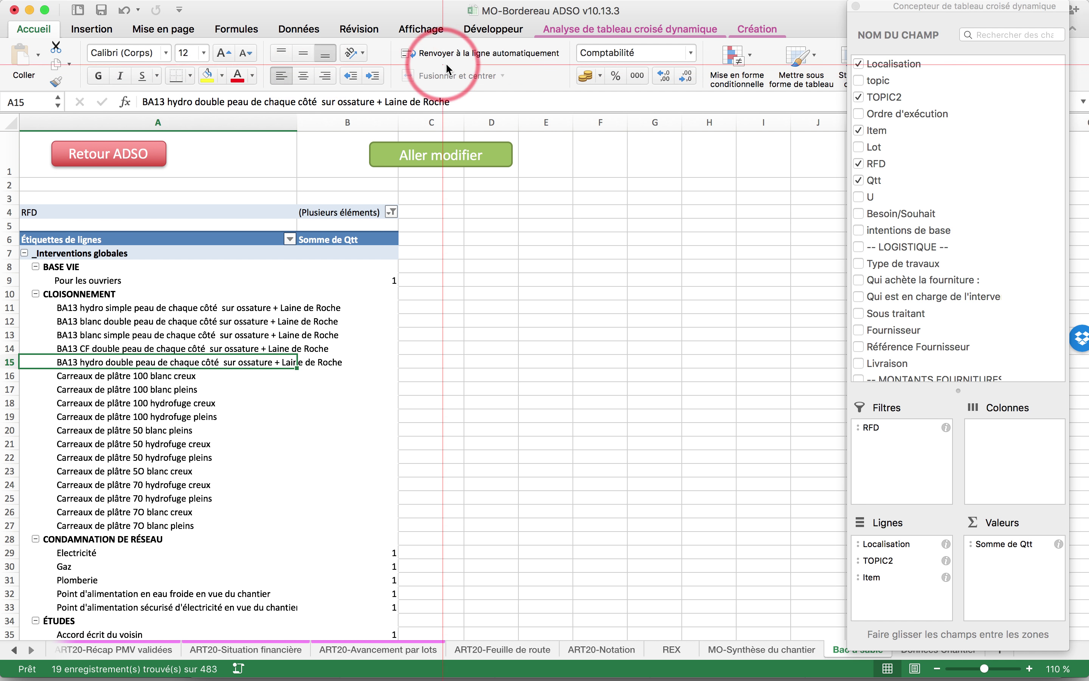
{"action": "left_click", "coordinate": [443, 53]}
{"action": "left_click", "coordinate": [254, 120]}
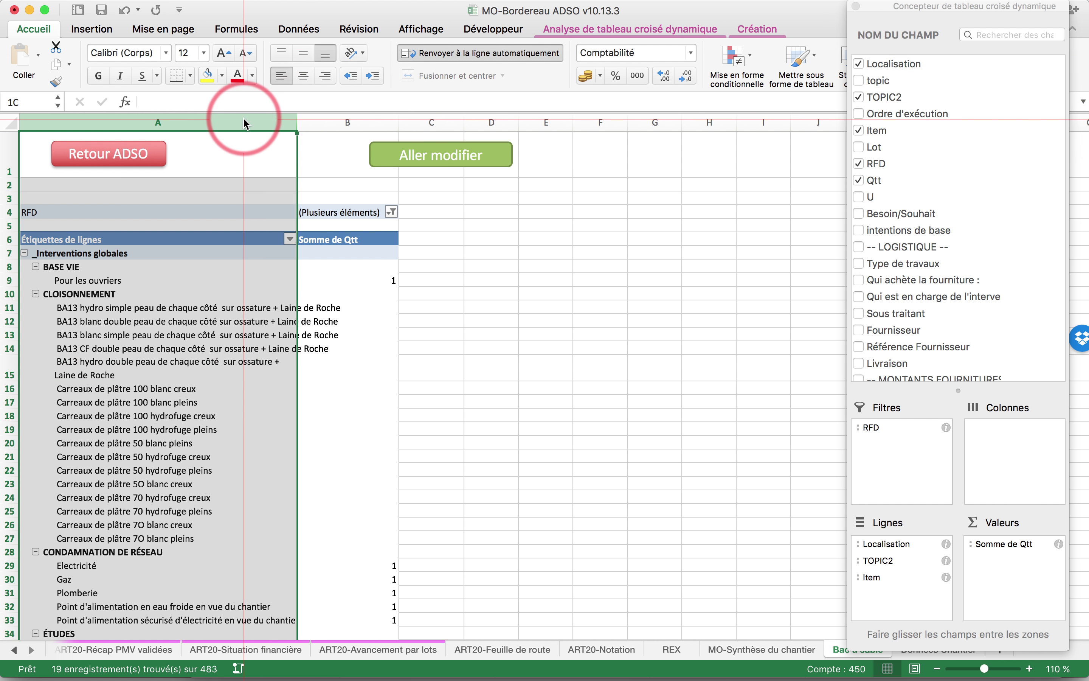
{"action": "left_click", "coordinate": [478, 53]}
{"action": "left_click", "coordinate": [477, 52]}
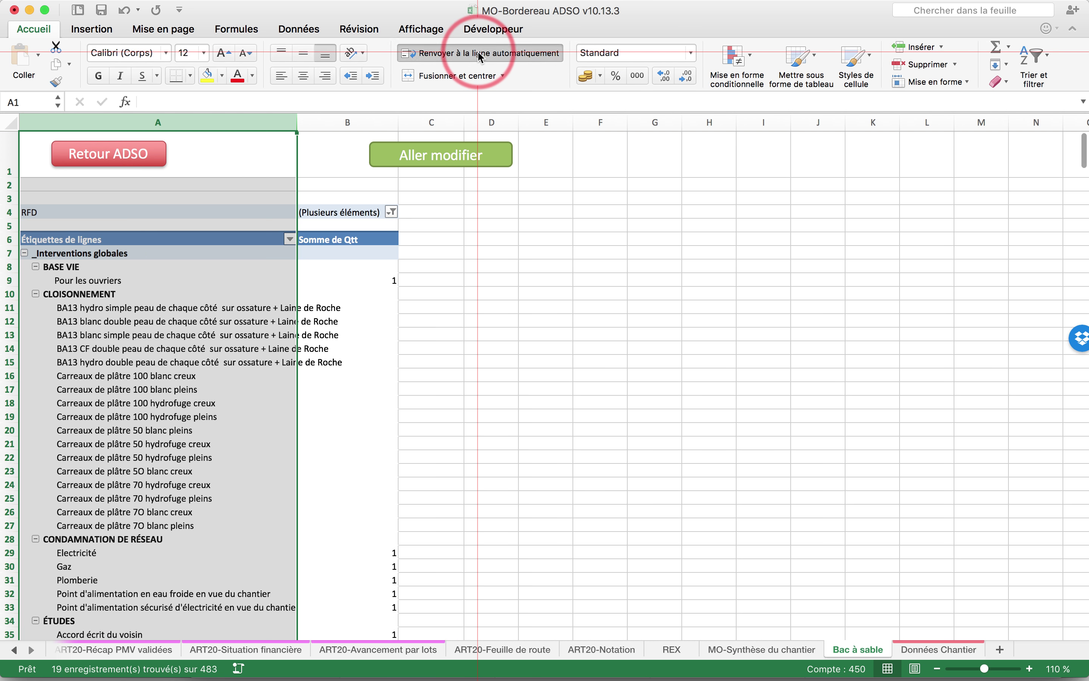
{"action": "left_click", "coordinate": [334, 360]}
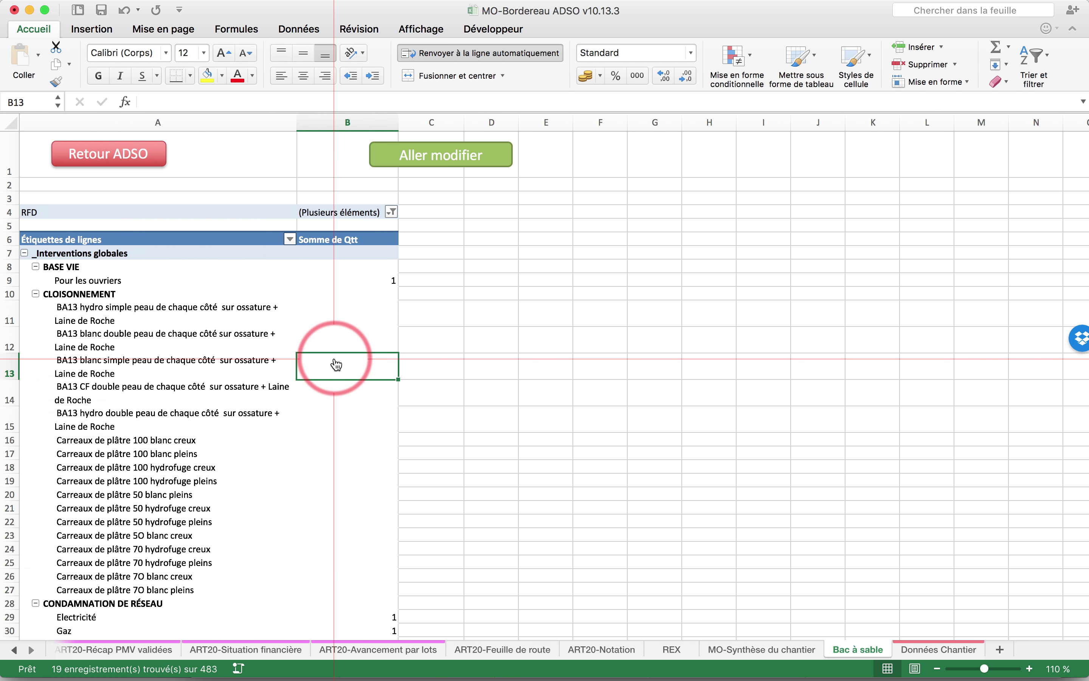
Check the refreshed quantities of the PRISE DE COURANT items for the Séjour in the pivot table.
{"action": "scroll", "coordinate": [335, 359], "scroll_direction": "down", "scroll_amount": 20}
{"action": "scroll", "coordinate": [334, 357], "scroll_direction": "down", "scroll_amount": 20}
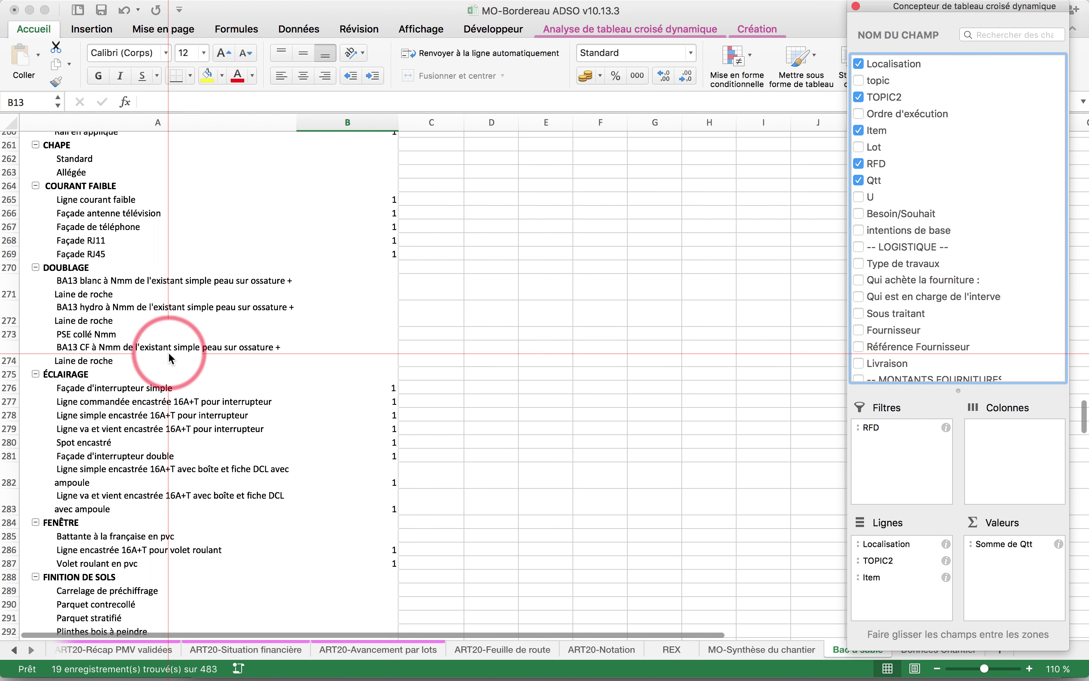
{"action": "scroll", "coordinate": [168, 407], "scroll_direction": "down", "scroll_amount": 6}
{"action": "scroll", "coordinate": [158, 419], "scroll_direction": "down", "scroll_amount": 5}
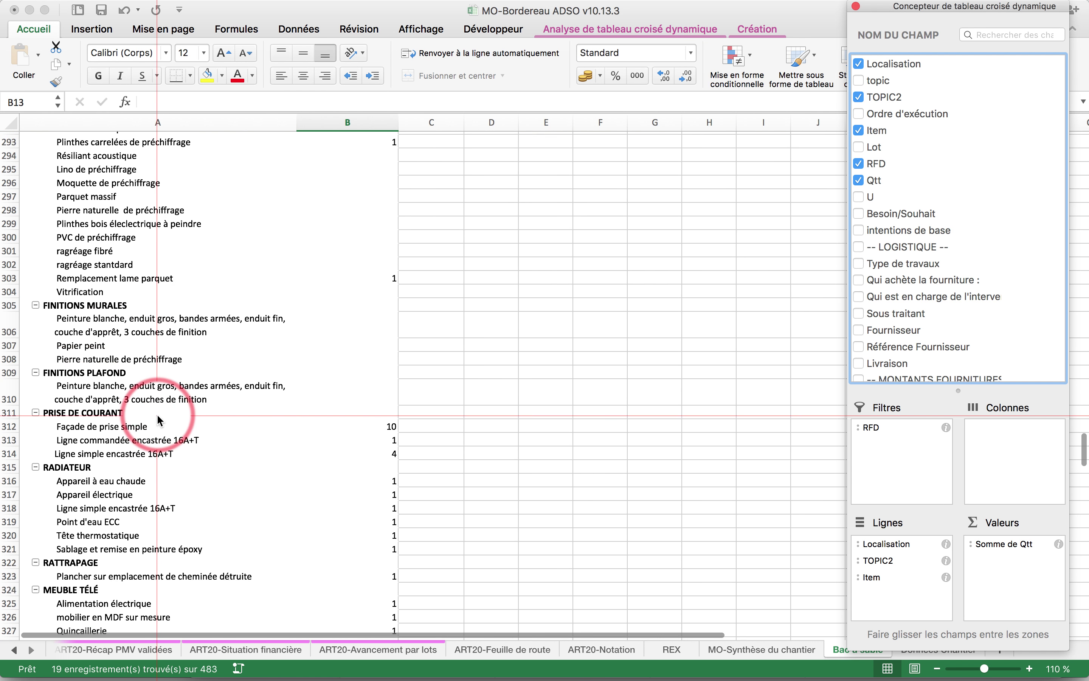
{"action": "scroll", "coordinate": [159, 420], "scroll_direction": "up", "scroll_amount": 3}
{"action": "scroll", "coordinate": [158, 420], "scroll_direction": "up", "scroll_amount": 8}
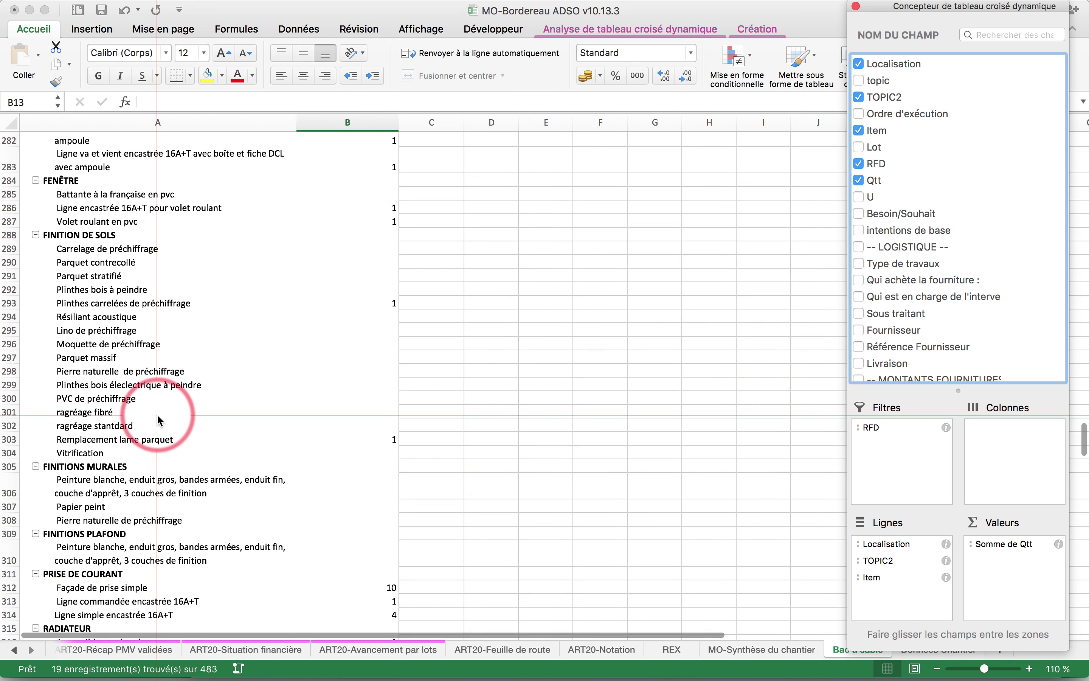
{"action": "scroll", "coordinate": [159, 419], "scroll_direction": "down", "scroll_amount": 10}
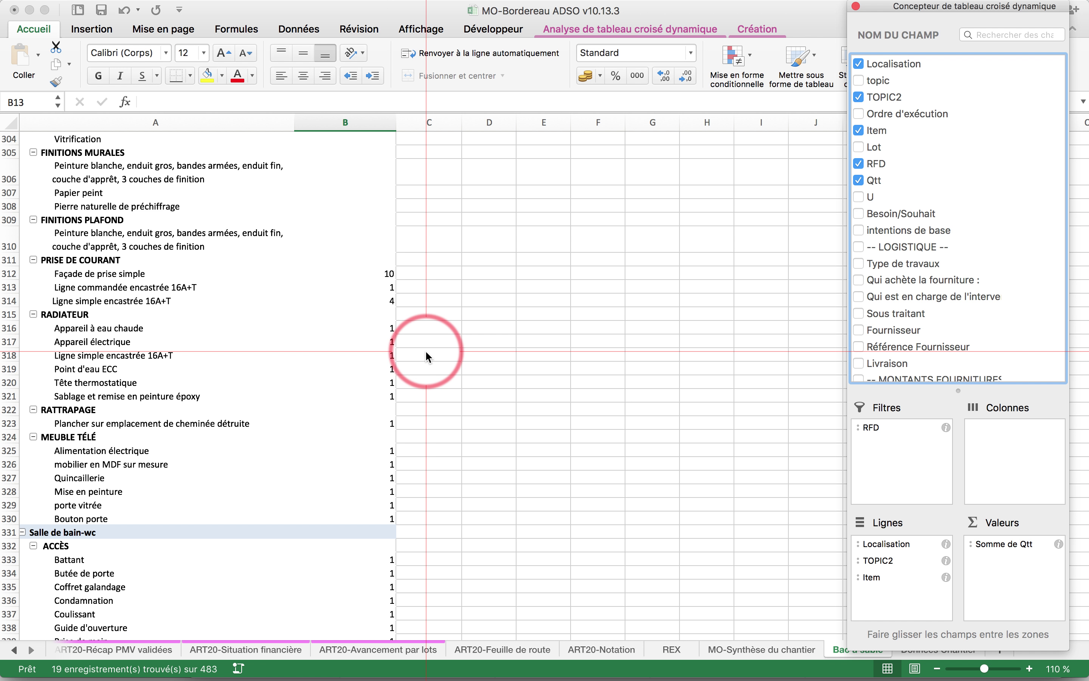
Go back from the pivot table to the filtered Séjour items in the Données Chantier schedule, starting from the Localisation column.
{"action": "scroll", "coordinate": [426, 352], "scroll_direction": "up", "scroll_amount": 20}
{"action": "scroll", "coordinate": [425, 357], "scroll_direction": "up", "scroll_amount": 15}
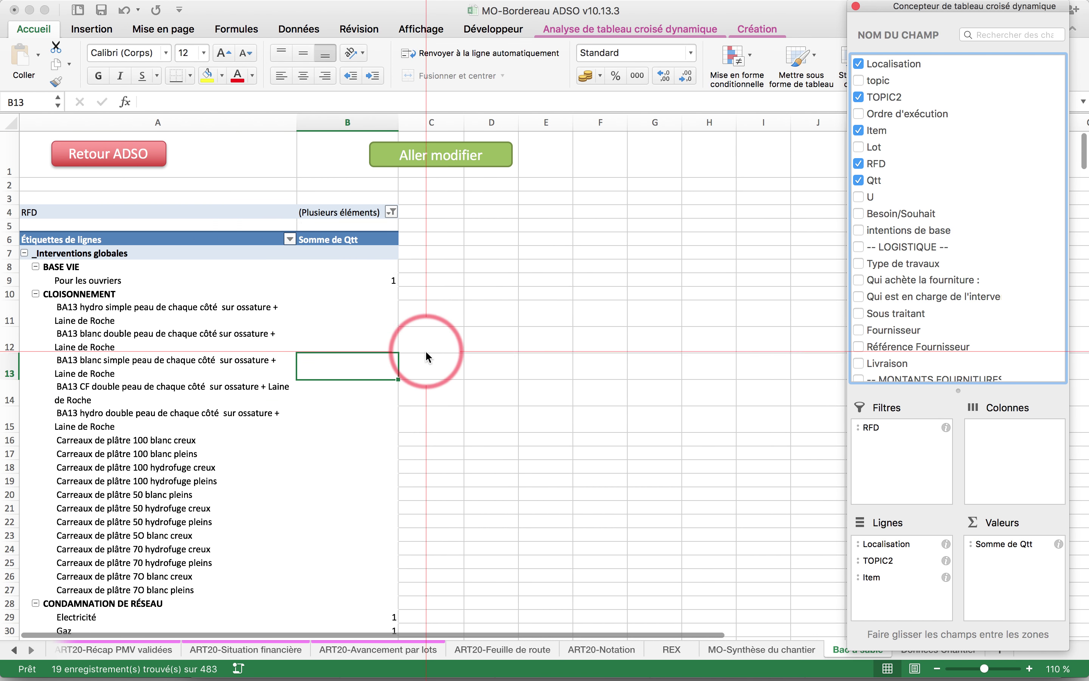
{"action": "left_click", "coordinate": [456, 160]}
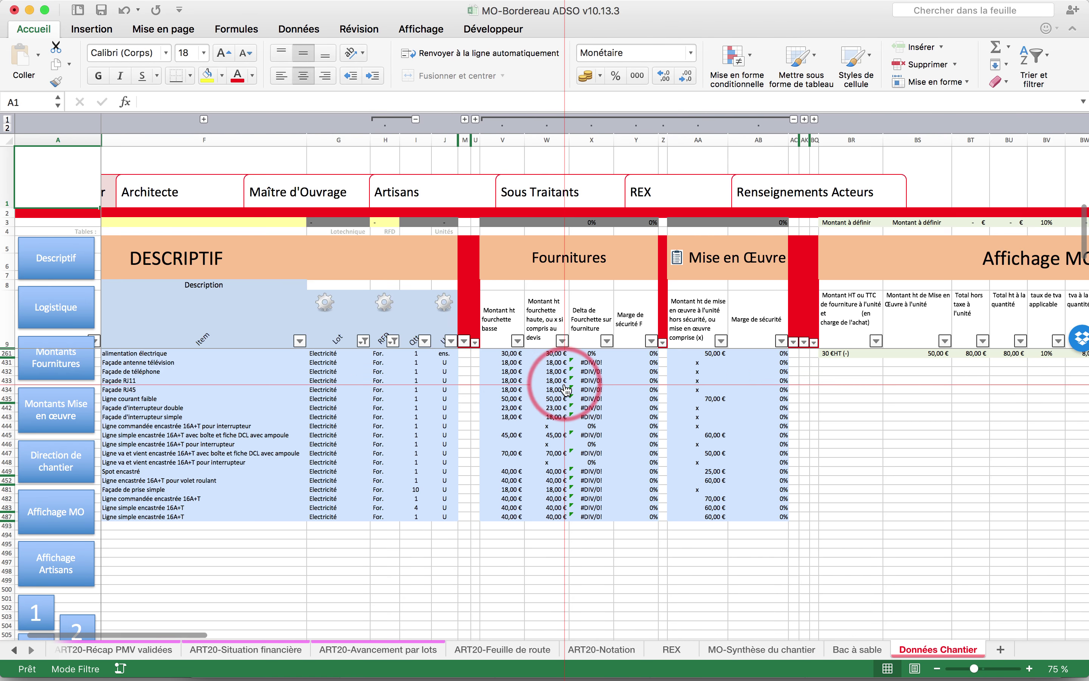
{"action": "scroll", "coordinate": [563, 389], "scroll_direction": "left", "scroll_amount": 5}
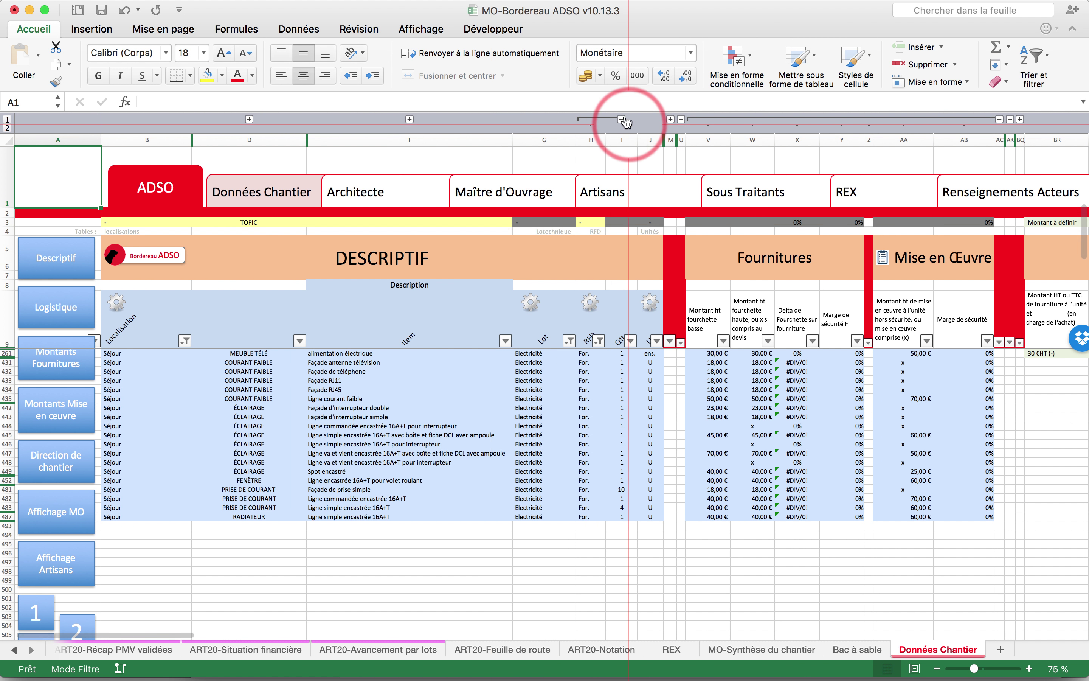
Clear all the active filters of the Données Chantier schedule.
{"action": "left_click", "coordinate": [299, 29]}
{"action": "left_click", "coordinate": [492, 53]}
{"action": "left_click", "coordinate": [599, 341]}
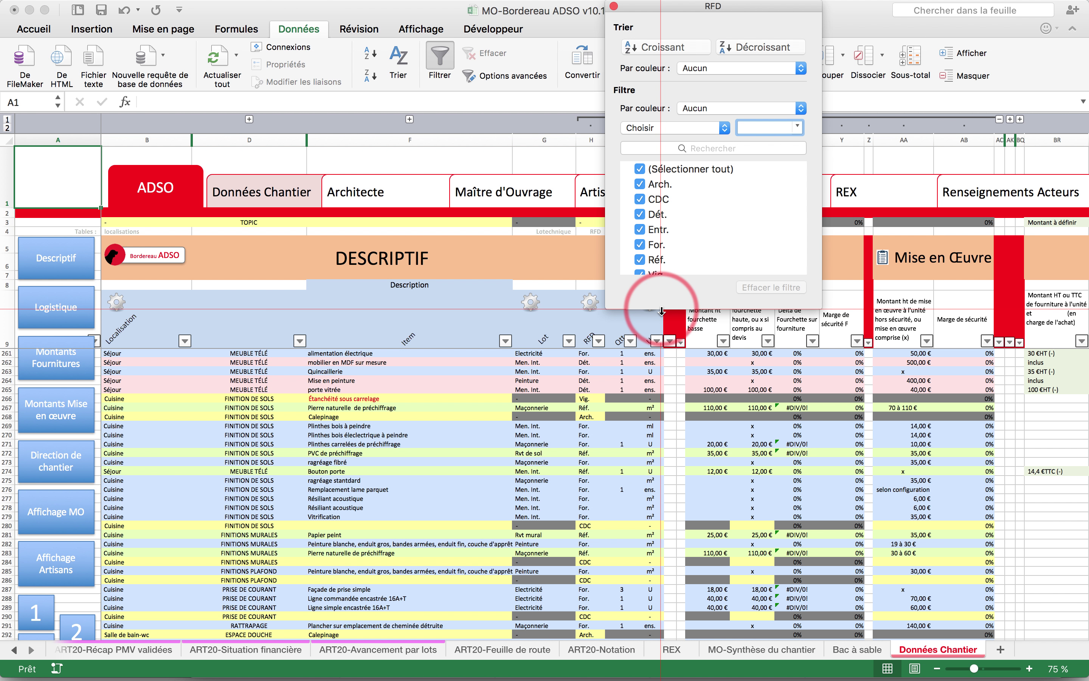
{"action": "left_click", "coordinate": [653, 445]}
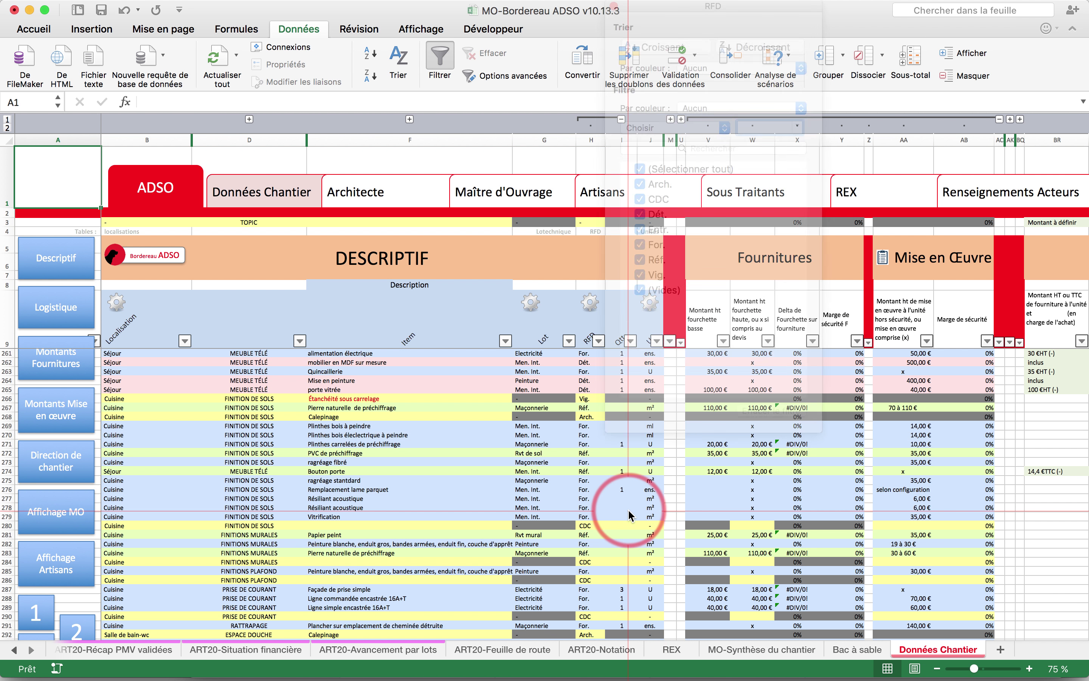
Filter the schedule's unit column (U) to show only the m² items.
{"action": "left_click", "coordinate": [599, 341]}
{"action": "left_click", "coordinate": [657, 341]}
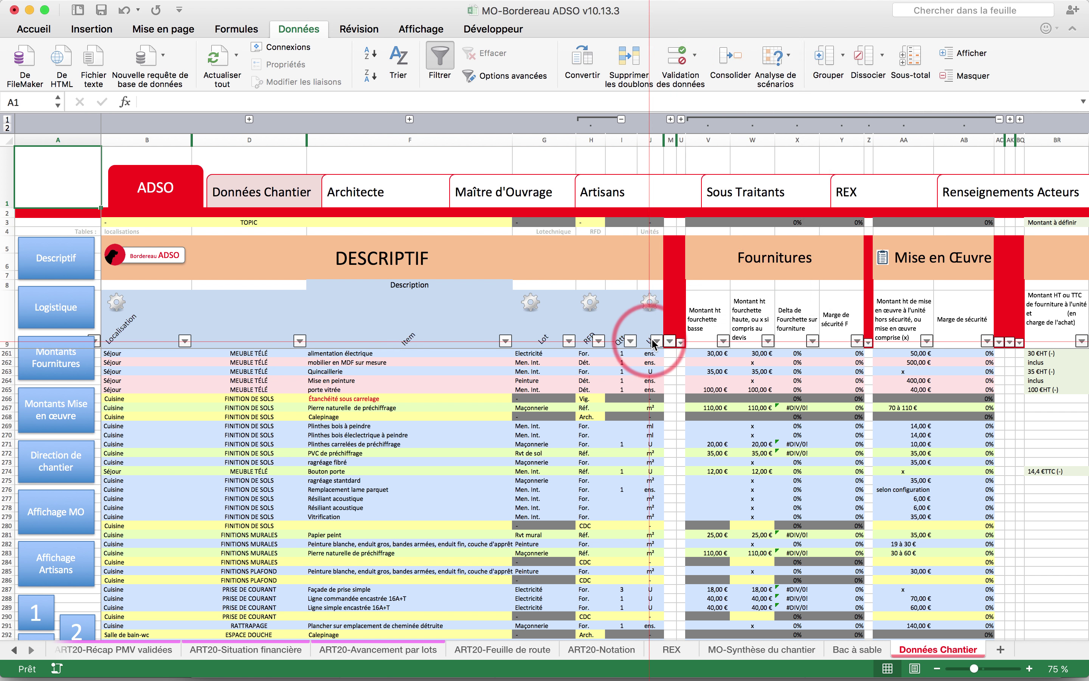
{"action": "left_click", "coordinate": [657, 340]}
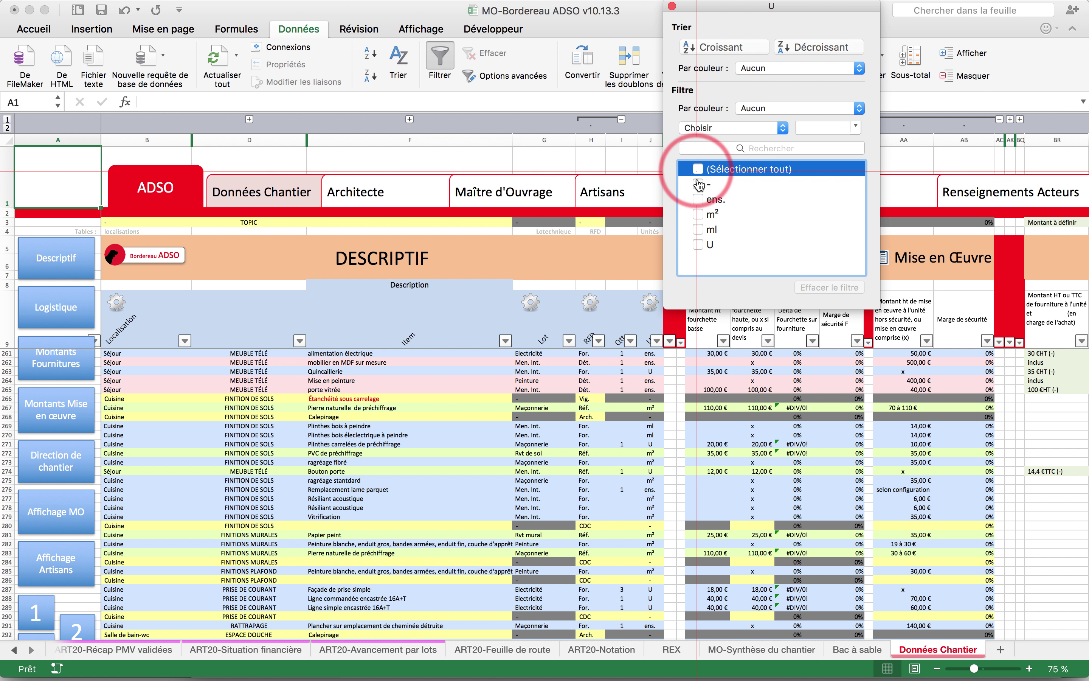
{"action": "left_click", "coordinate": [700, 200]}
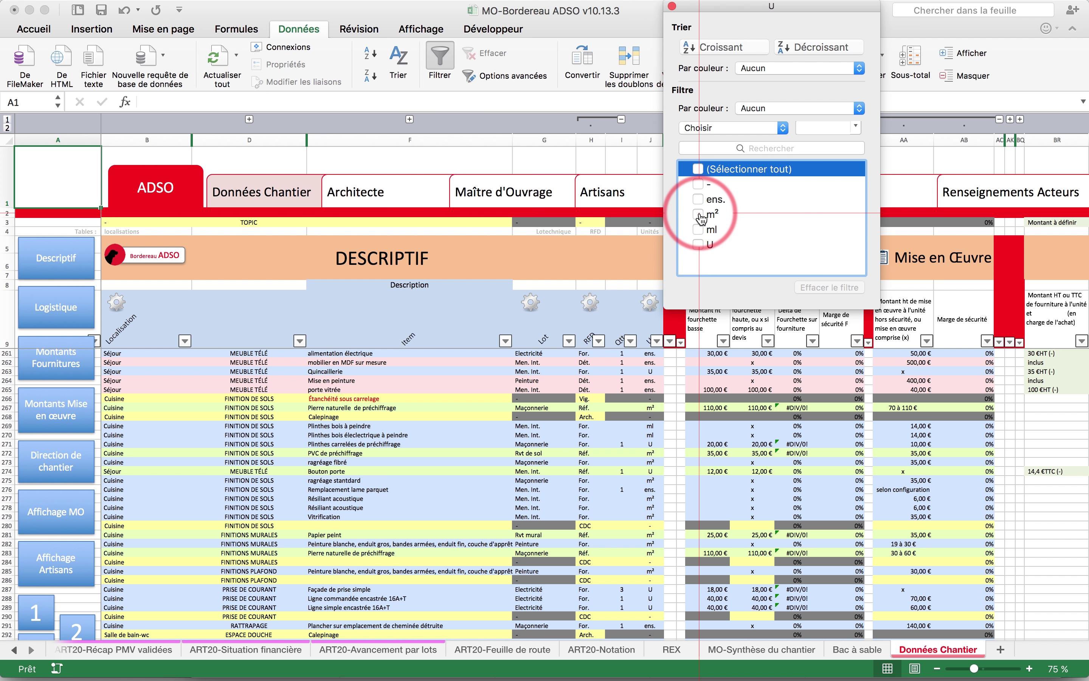
{"action": "left_click", "coordinate": [698, 215]}
{"action": "left_click", "coordinate": [433, 427]}
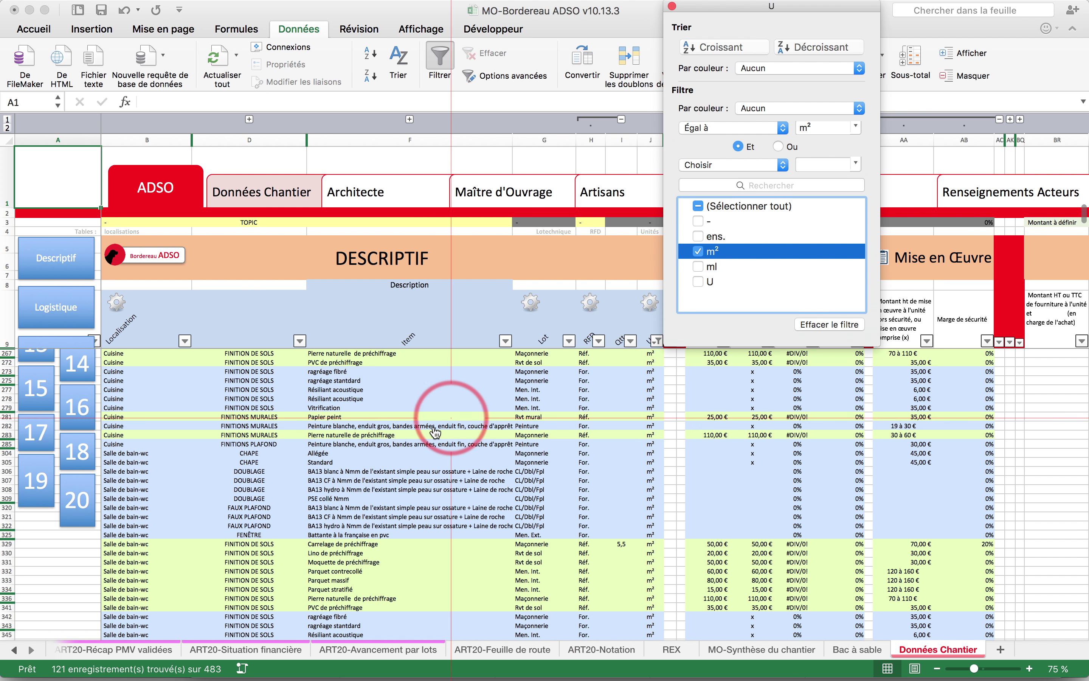
Sort the m² items by the Item column from A to Z and look through the grouped rows.
{"action": "left_click", "coordinate": [505, 340]}
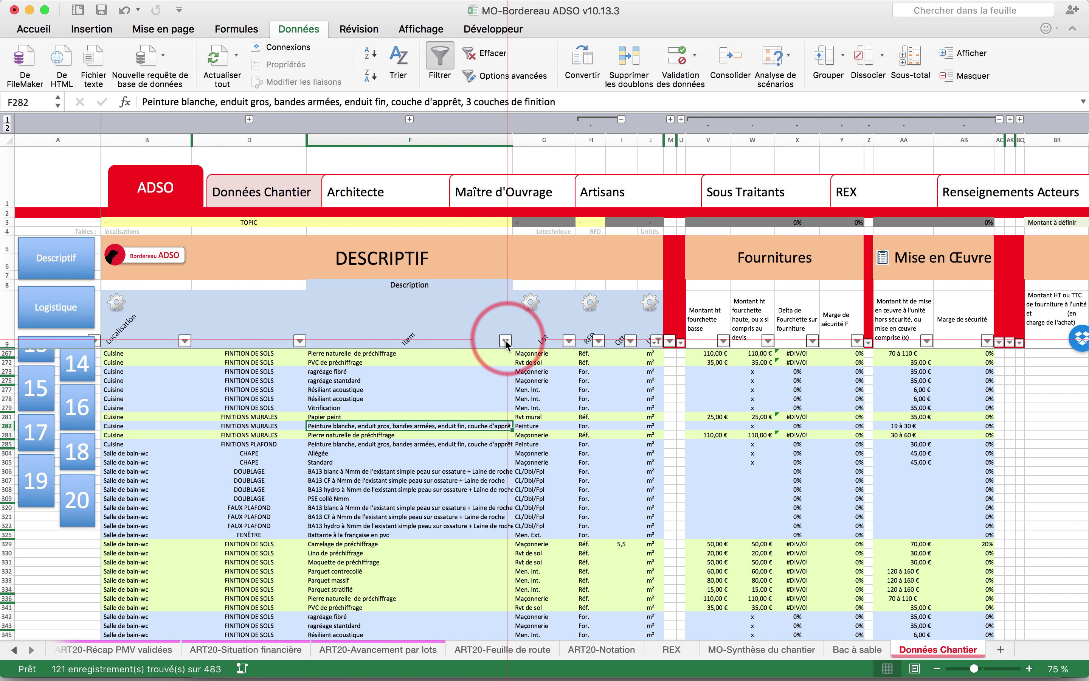
{"action": "left_click", "coordinate": [564, 150]}
{"action": "left_click", "coordinate": [569, 48]}
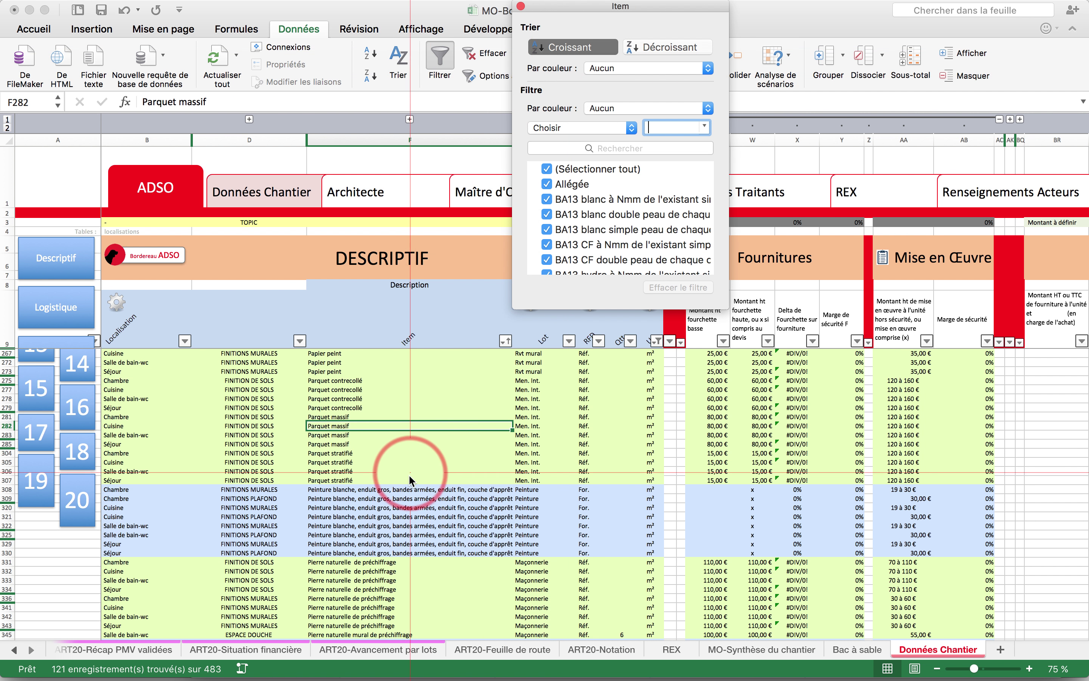
{"action": "left_click", "coordinate": [410, 491]}
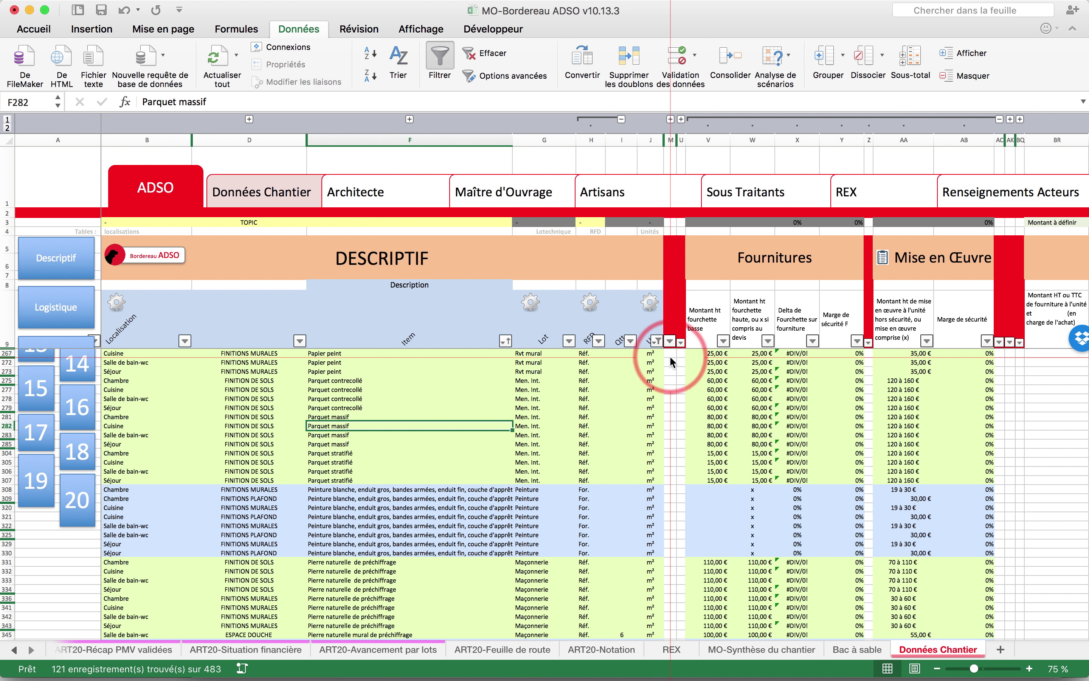
{"action": "left_click", "coordinate": [621, 354]}
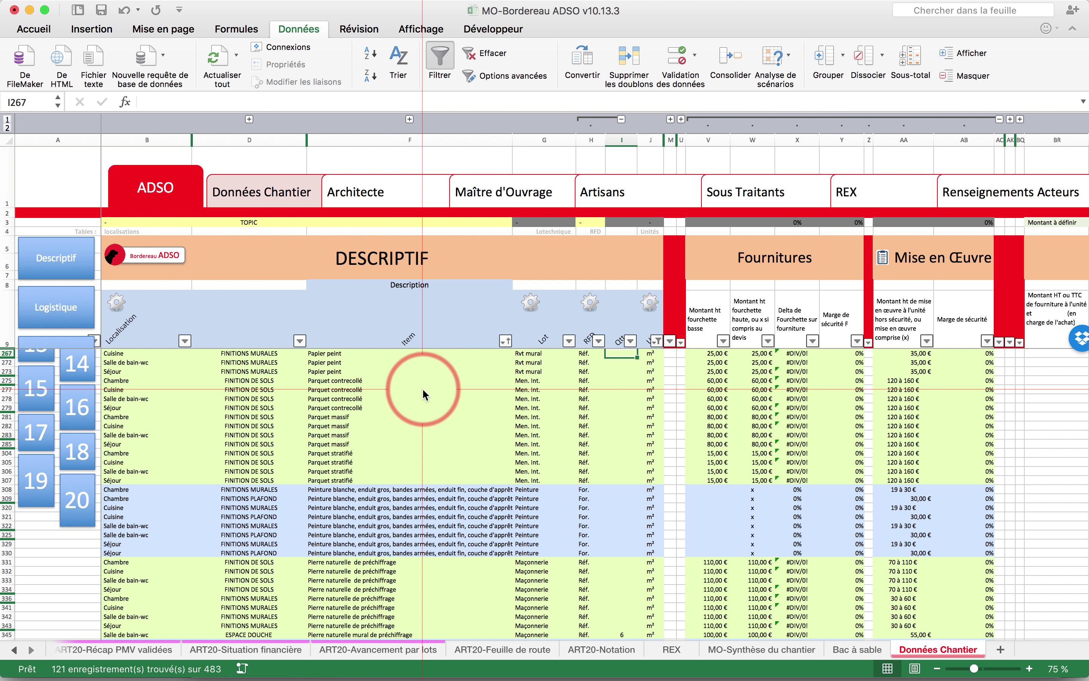
{"action": "scroll", "coordinate": [618, 405], "scroll_direction": "down", "scroll_amount": 5}
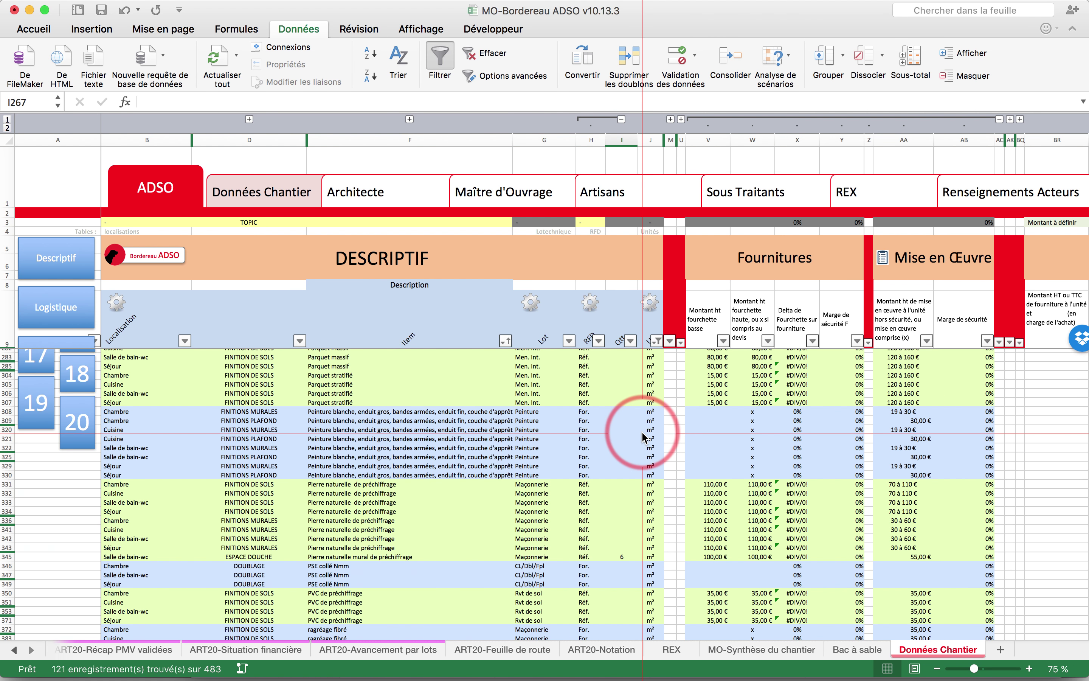
{"action": "scroll", "coordinate": [505, 458], "scroll_direction": "up", "scroll_amount": 15}
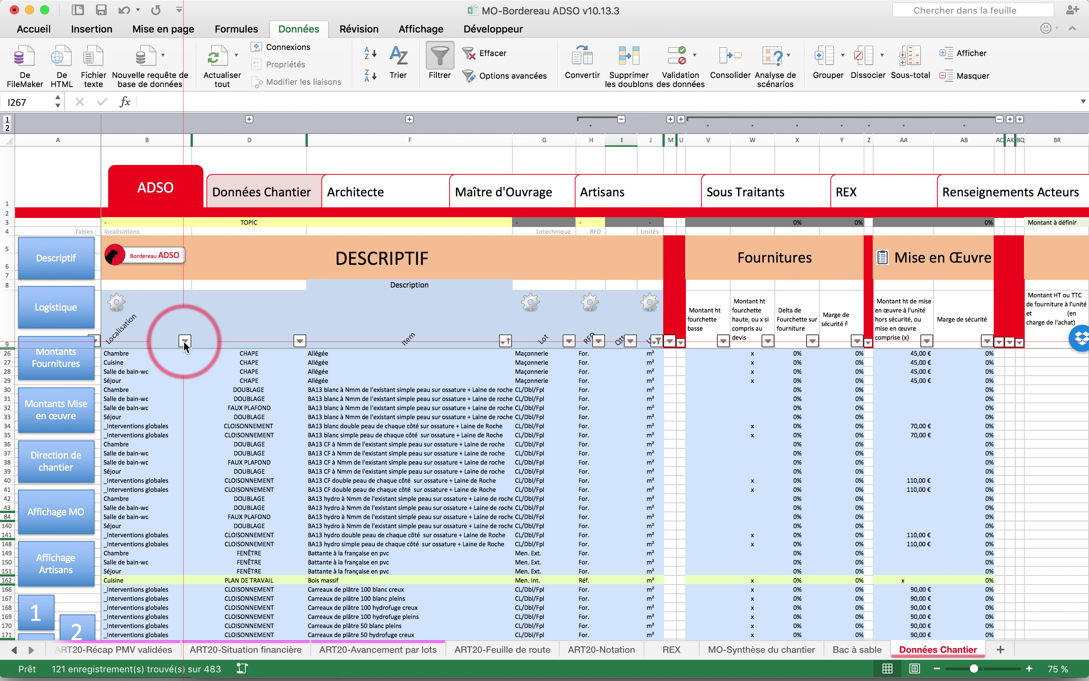
Start a custom sort from header row 9 with the selection extended, and set Localisation as the first sort level.
{"action": "left_click", "coordinate": [10, 327]}
{"action": "left_click", "coordinate": [398, 66]}
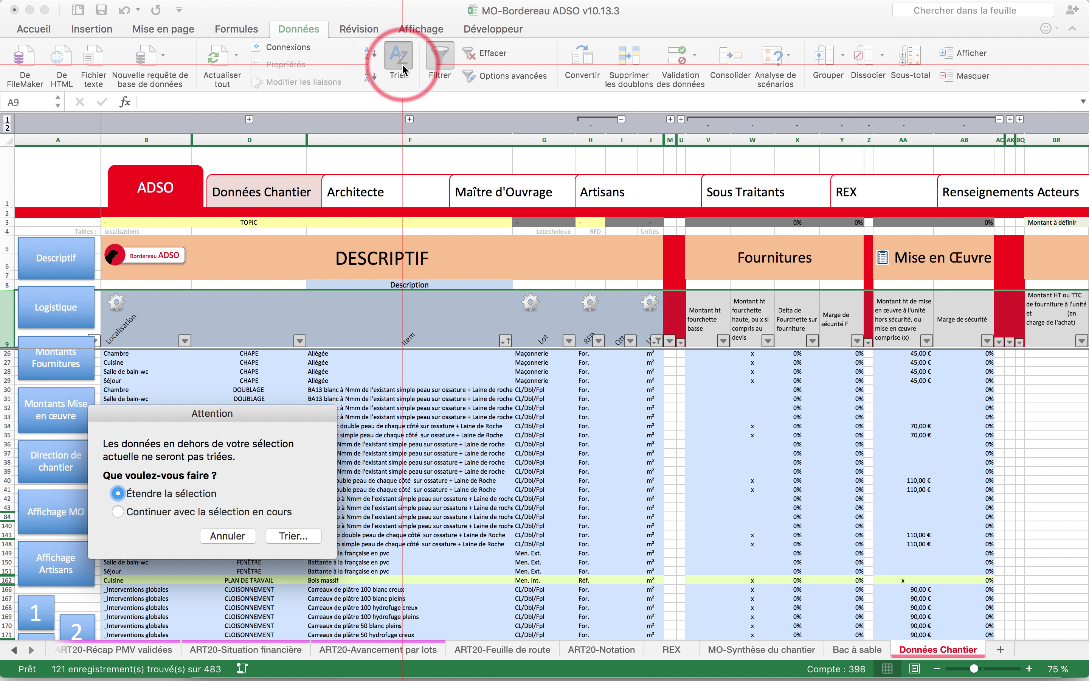
{"action": "left_click", "coordinate": [293, 536]}
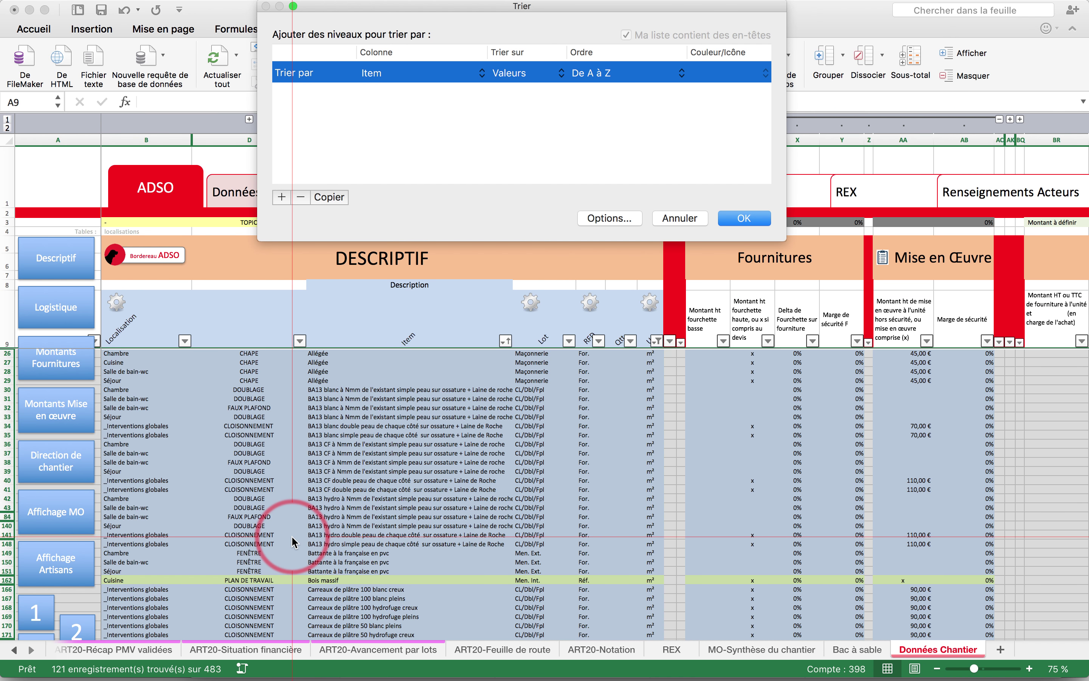
{"action": "left_click", "coordinate": [407, 74]}
{"action": "scroll", "coordinate": [412, 69], "scroll_direction": "up", "scroll_amount": 2}
{"action": "left_click", "coordinate": [407, 35]}
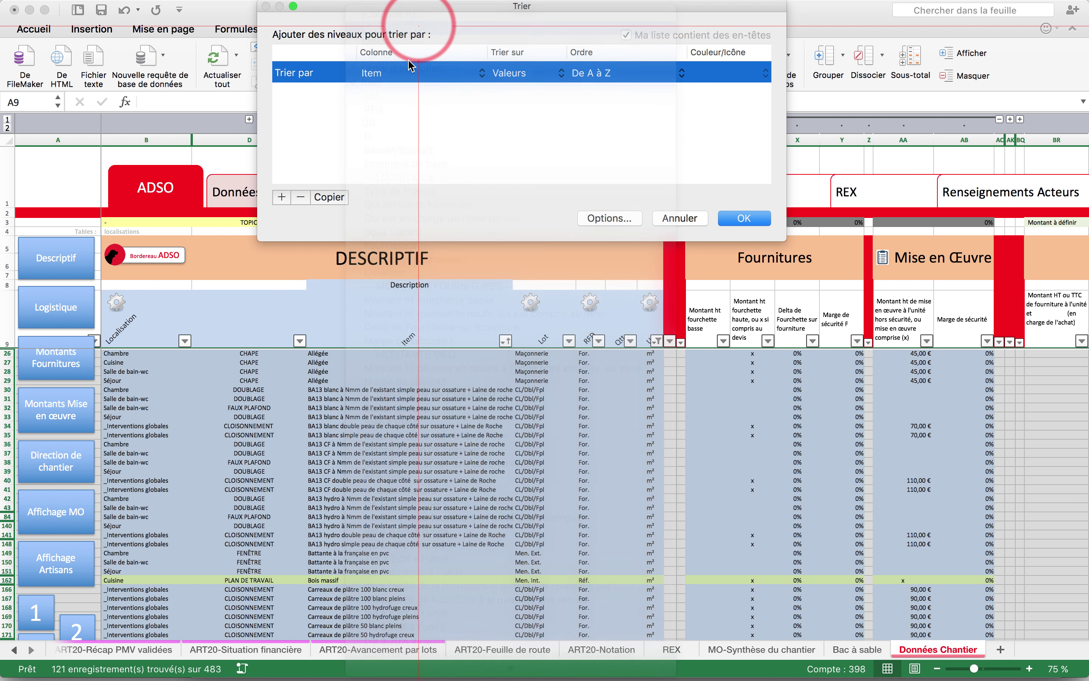
Add TOPIC and Item as second and third sort levels, both from A to Z, and apply the sort.
{"action": "left_click", "coordinate": [281, 197]}
{"action": "left_click", "coordinate": [282, 196]}
{"action": "left_click", "coordinate": [396, 94]}
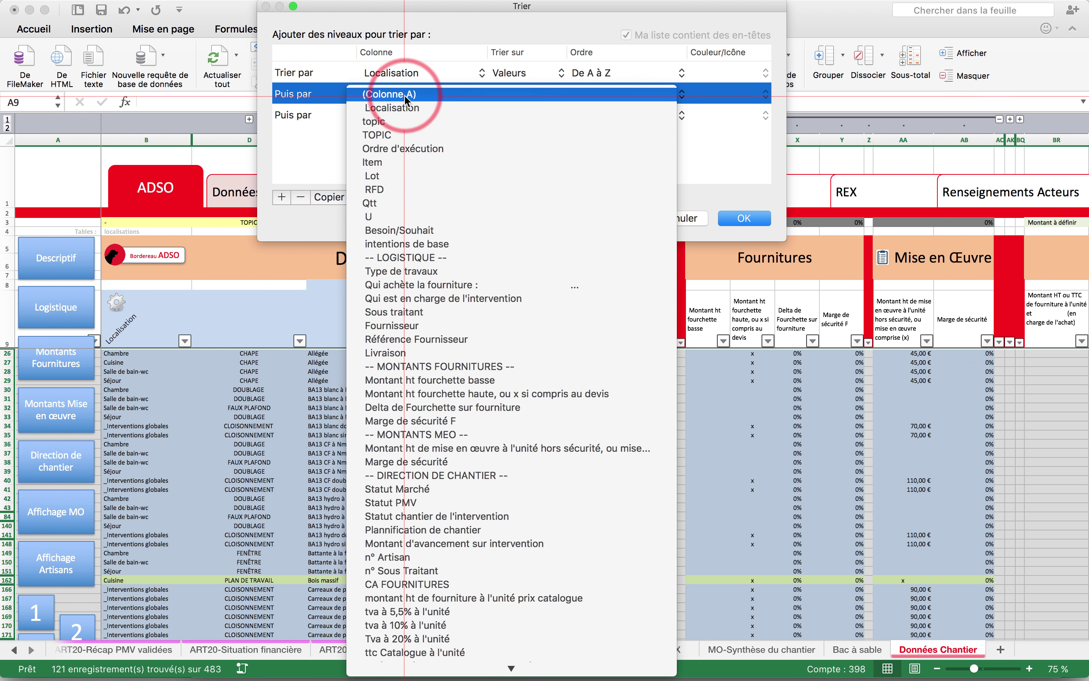
{"action": "left_click", "coordinate": [399, 134]}
{"action": "left_click", "coordinate": [395, 115]}
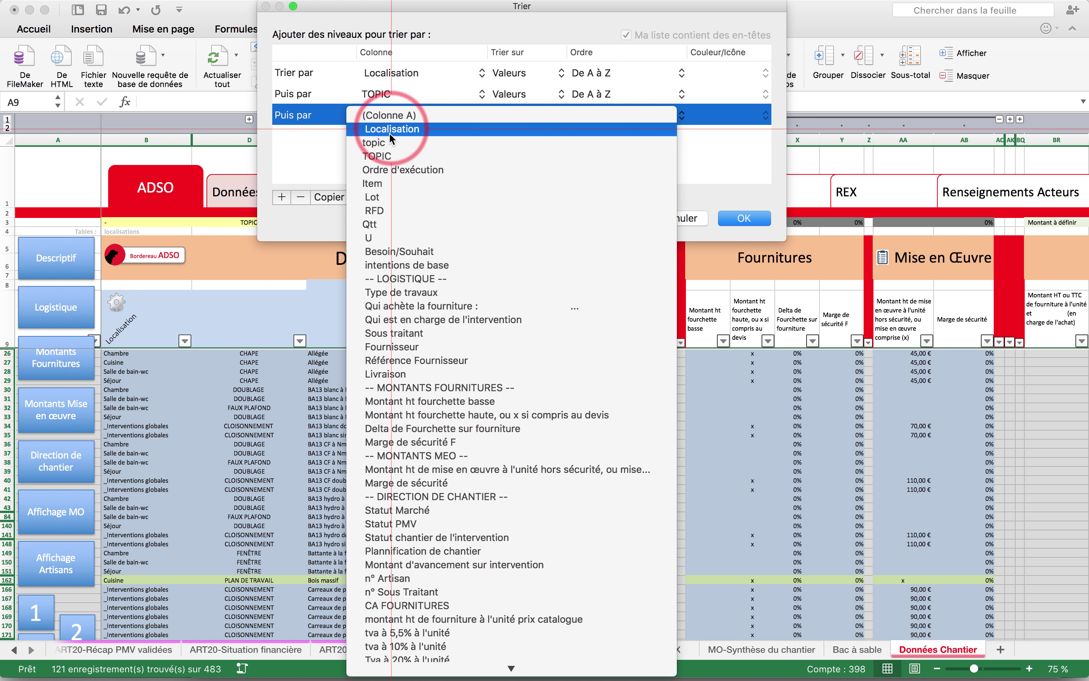
{"action": "left_click", "coordinate": [383, 183]}
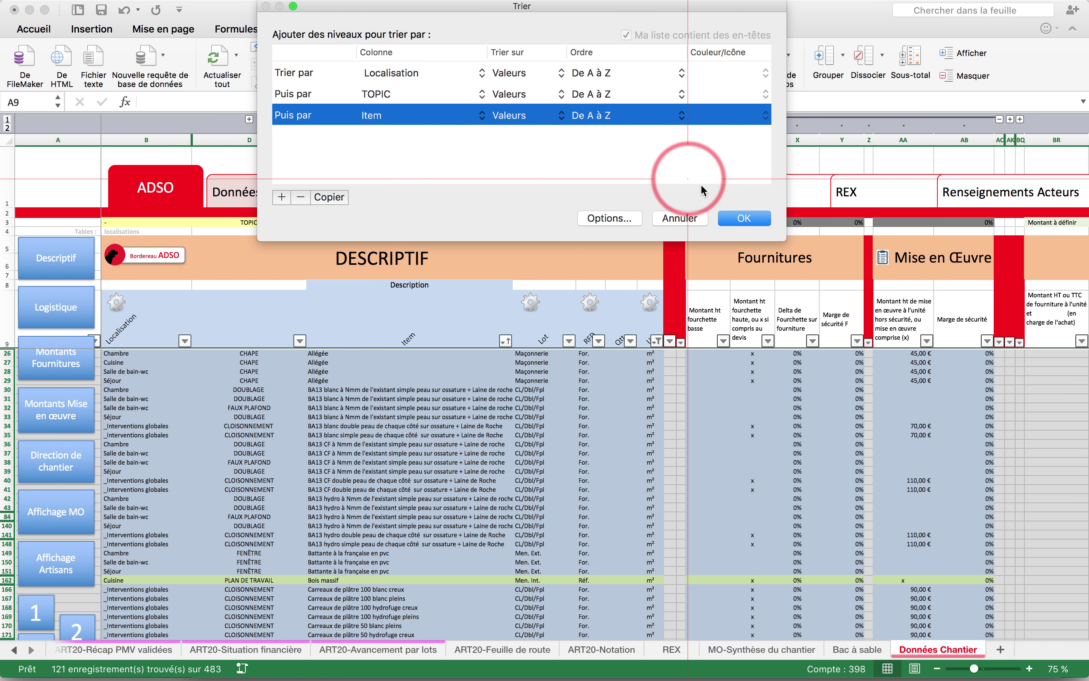
{"action": "left_click", "coordinate": [738, 218]}
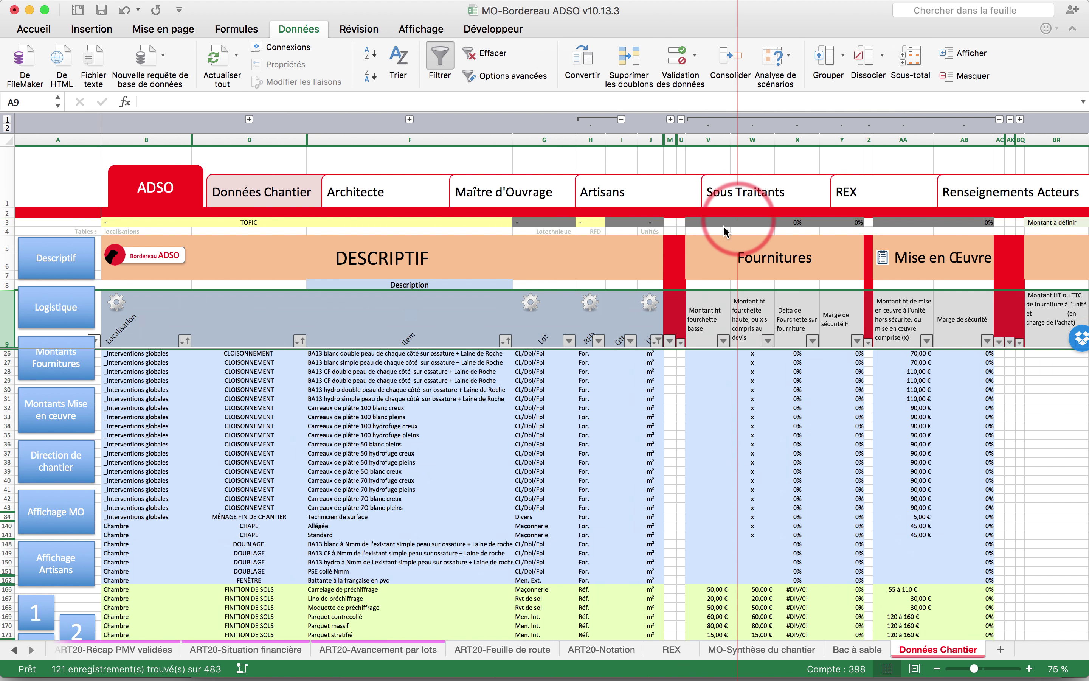
Look through the sorted m² items of the Chambre and Cuisine locations.
{"action": "left_click", "coordinate": [292, 380]}
{"action": "scroll", "coordinate": [383, 443], "scroll_direction": "down", "scroll_amount": 10}
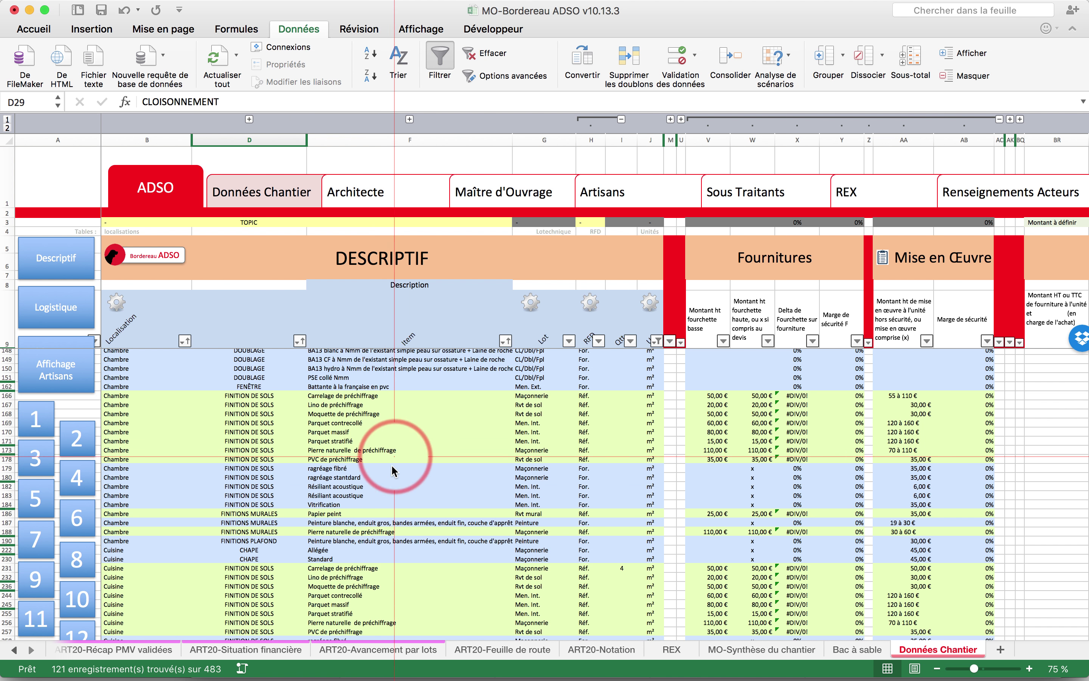
{"action": "scroll", "coordinate": [370, 475], "scroll_direction": "down", "scroll_amount": 2}
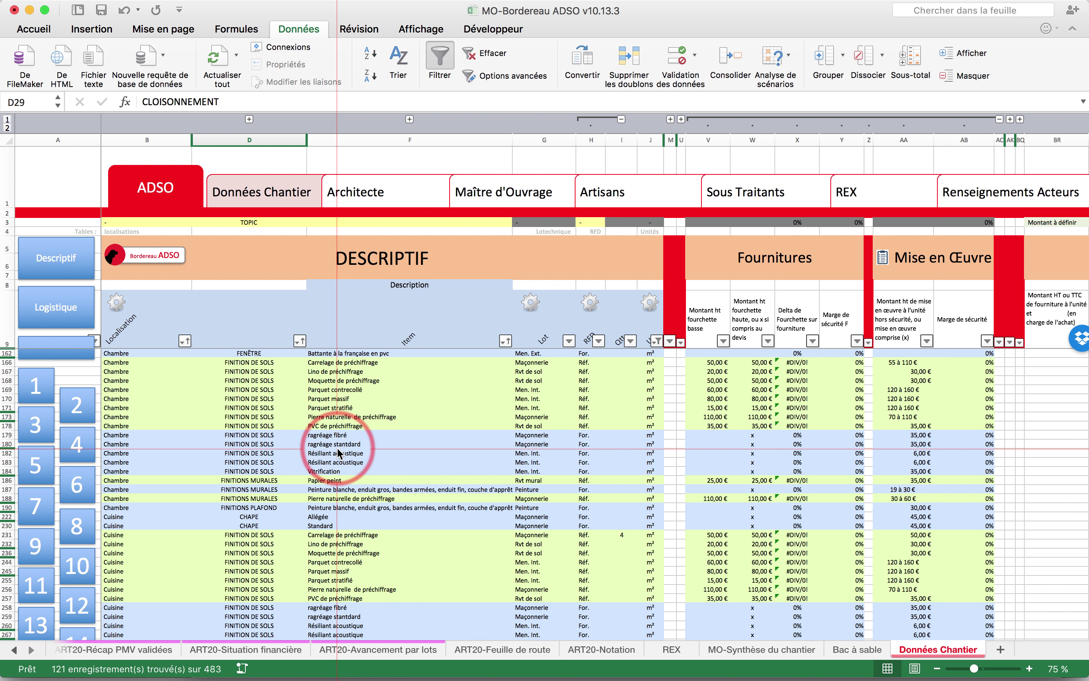
{"action": "scroll", "coordinate": [340, 452], "scroll_direction": "down", "scroll_amount": 4}
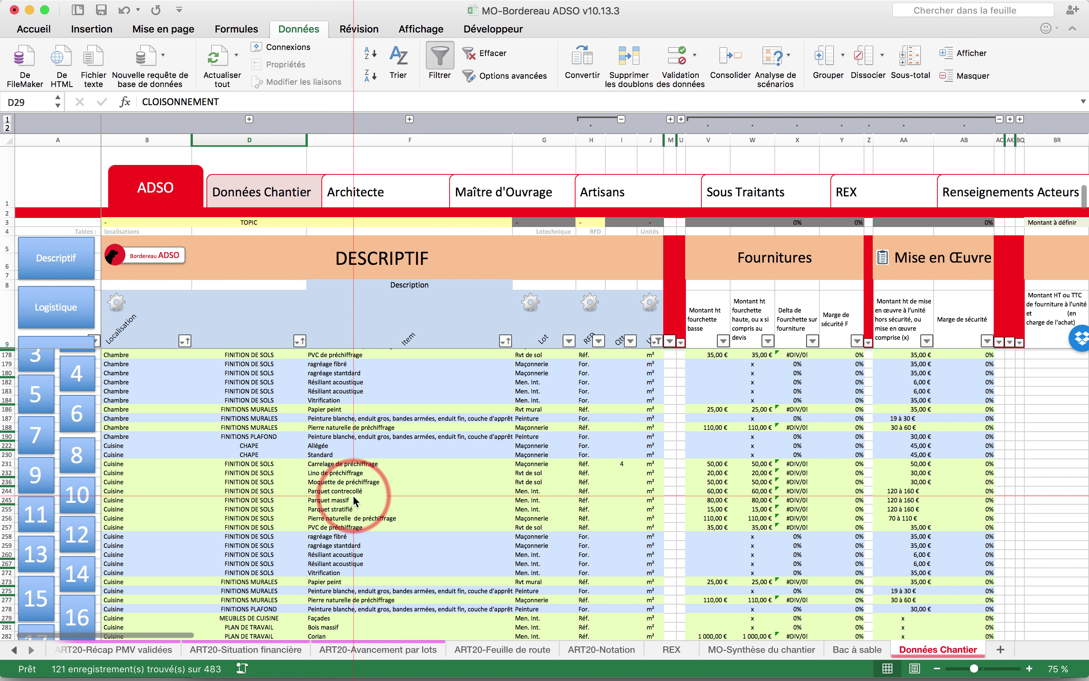
{"action": "scroll", "coordinate": [355, 499], "scroll_direction": "up", "scroll_amount": 15}
{"action": "scroll", "coordinate": [353, 497], "scroll_direction": "down", "scroll_amount": 8}
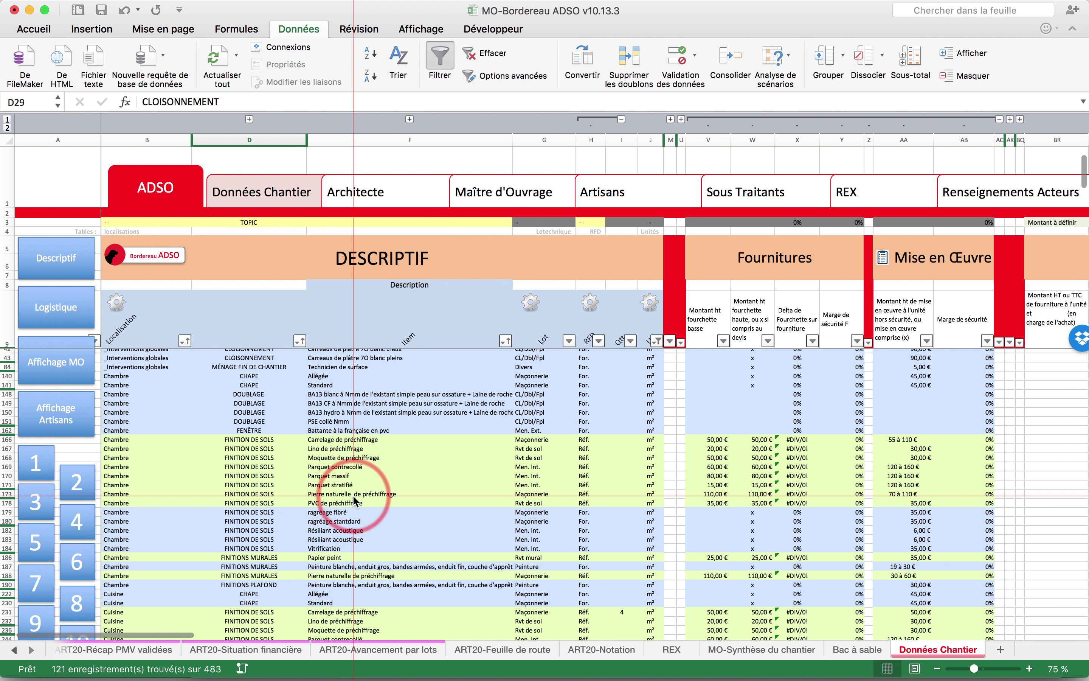
Switch to the PAR-projet A4.pdf floor plan to read the room areas, and return to the Excel schedule.
{"action": "key", "text": "super+Tab"}
{"action": "key", "text": "super+Tab"}
{"action": "key", "text": "super+Tab"}
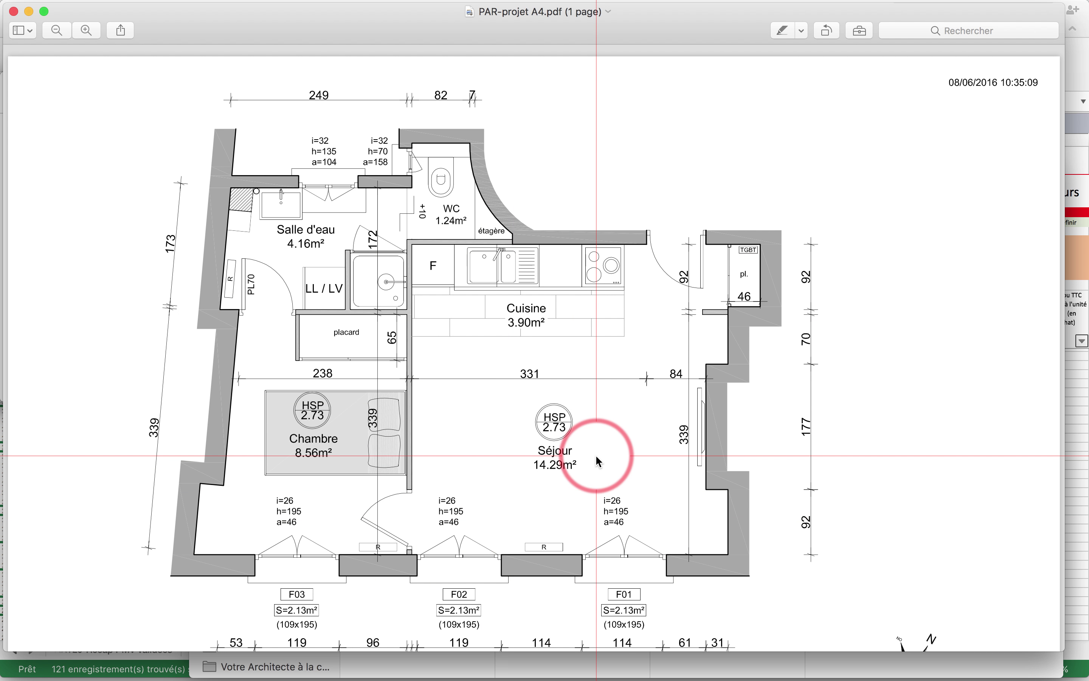
{"action": "key", "text": "super+Tab"}
{"action": "key", "text": "super+Tab"}
{"action": "key", "text": "super+Tab"}
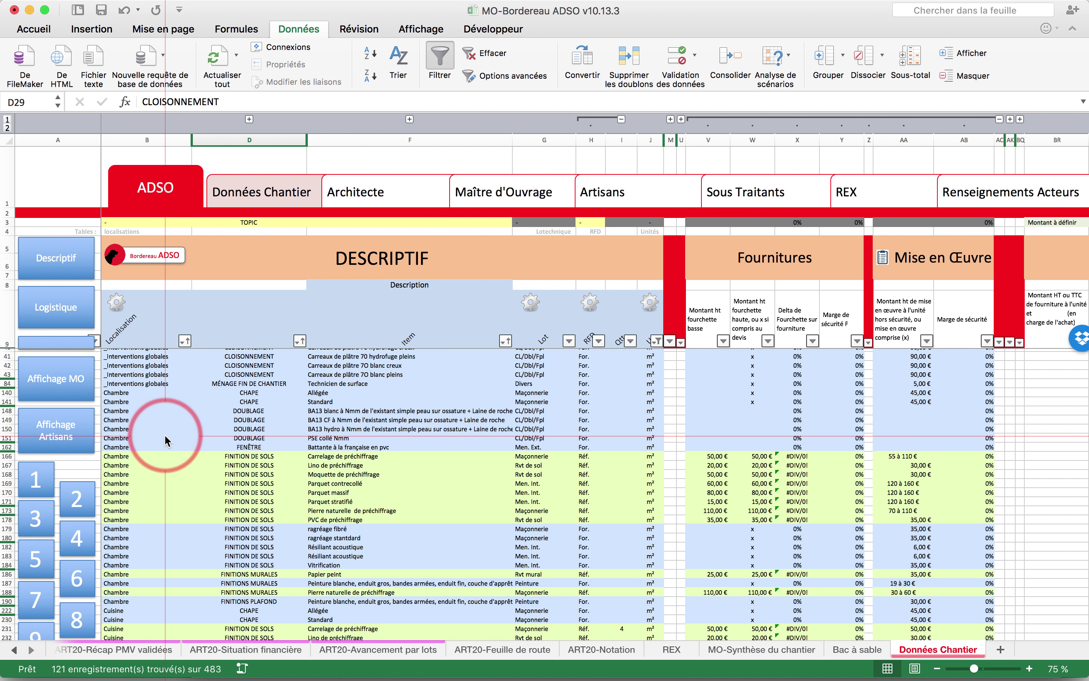
Filter the Localisation column to show only the Séjour items.
{"action": "left_click", "coordinate": [185, 340]}
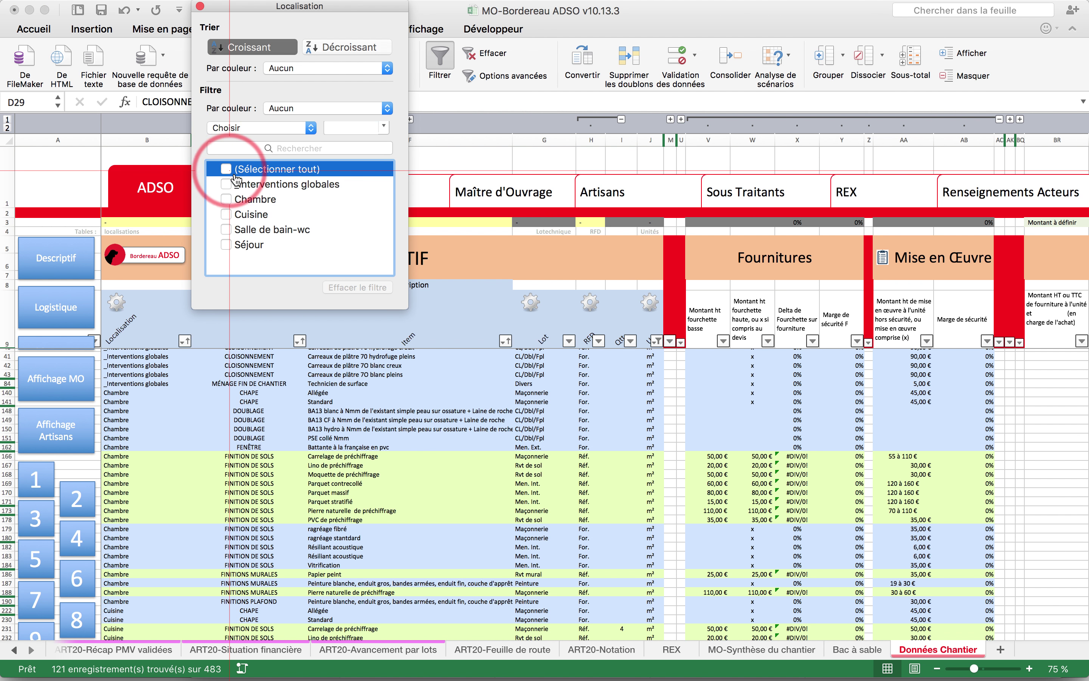
{"action": "left_click", "coordinate": [227, 244]}
{"action": "left_click", "coordinate": [268, 408]}
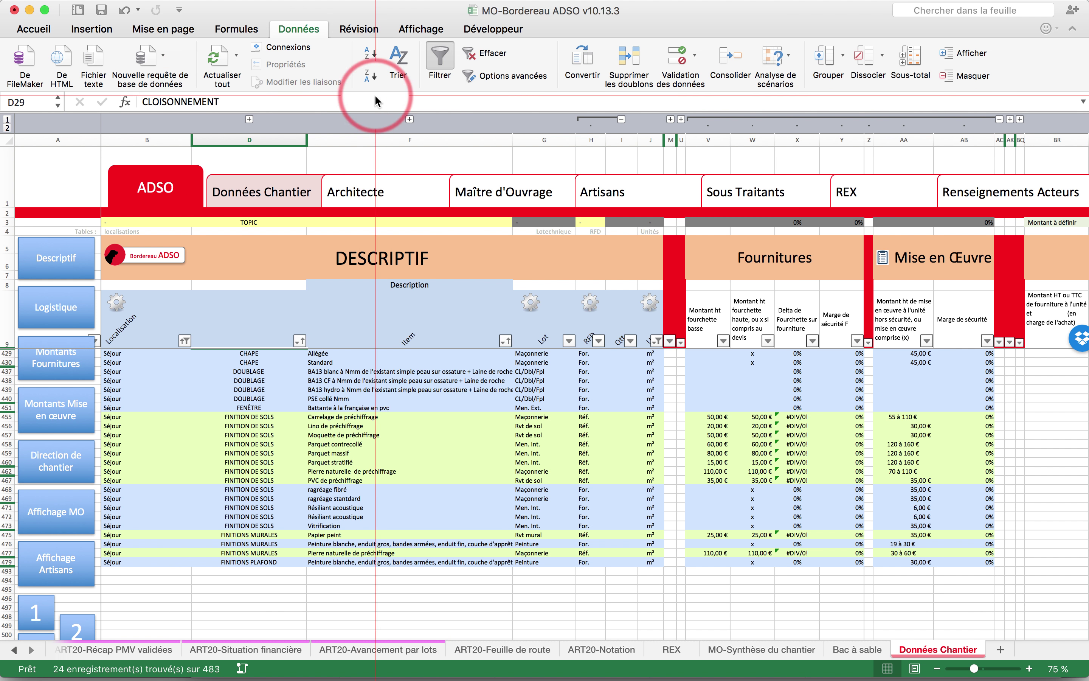
Clear all the filters and expand every grouped column of the schedule to show the complete table.
{"action": "left_click", "coordinate": [470, 56]}
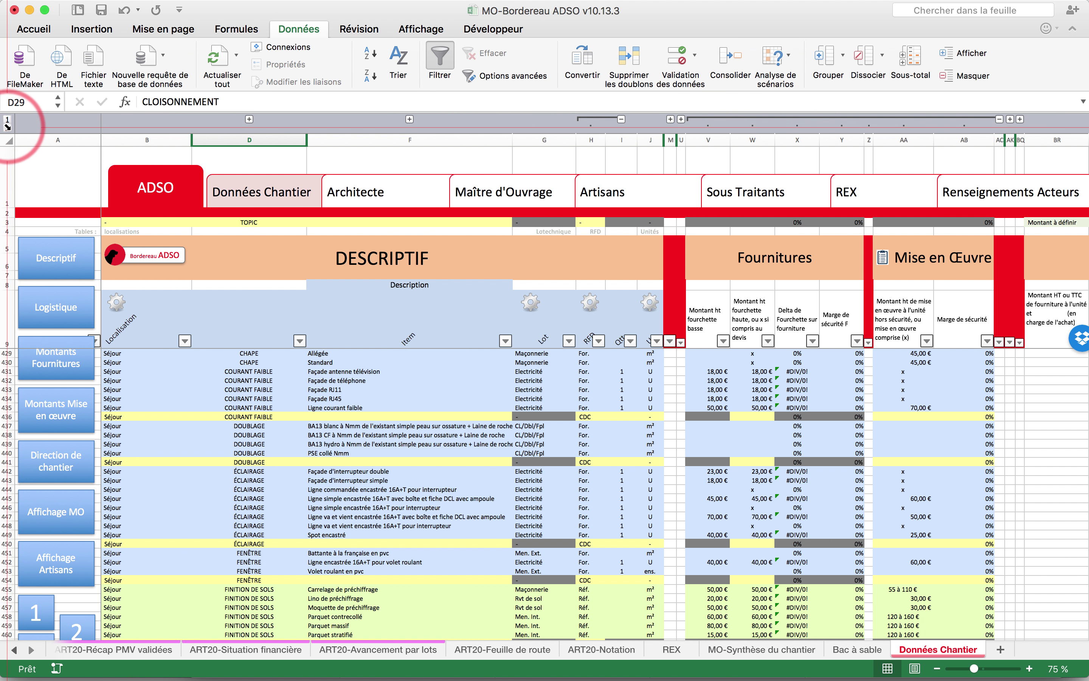
{"action": "left_click", "coordinate": [8, 126]}
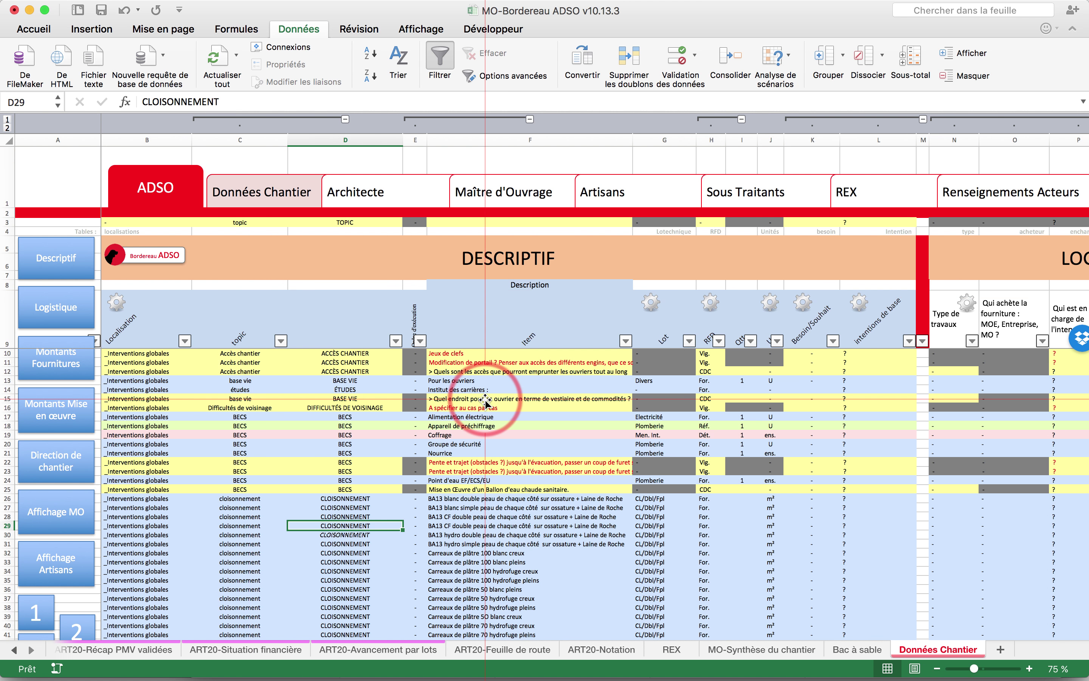
{"action": "scroll", "coordinate": [592, 405], "scroll_direction": "right", "scroll_amount": 15}
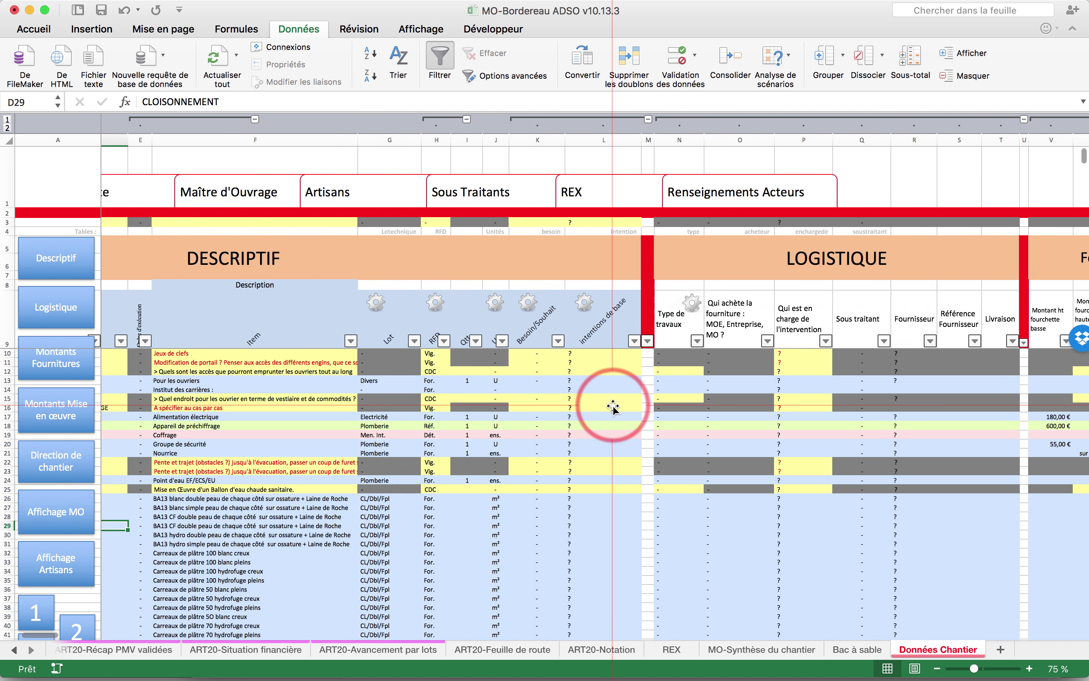
{"action": "scroll", "coordinate": [678, 450], "scroll_direction": "left", "scroll_amount": 15}
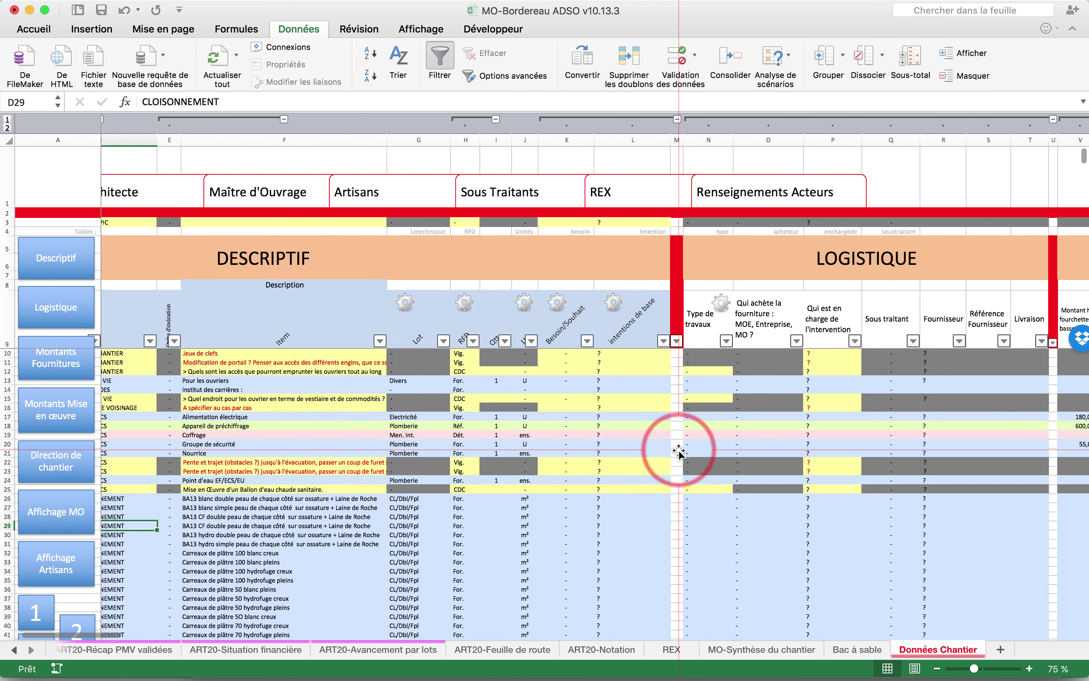
{"action": "key", "text": "ctrl+Left"}
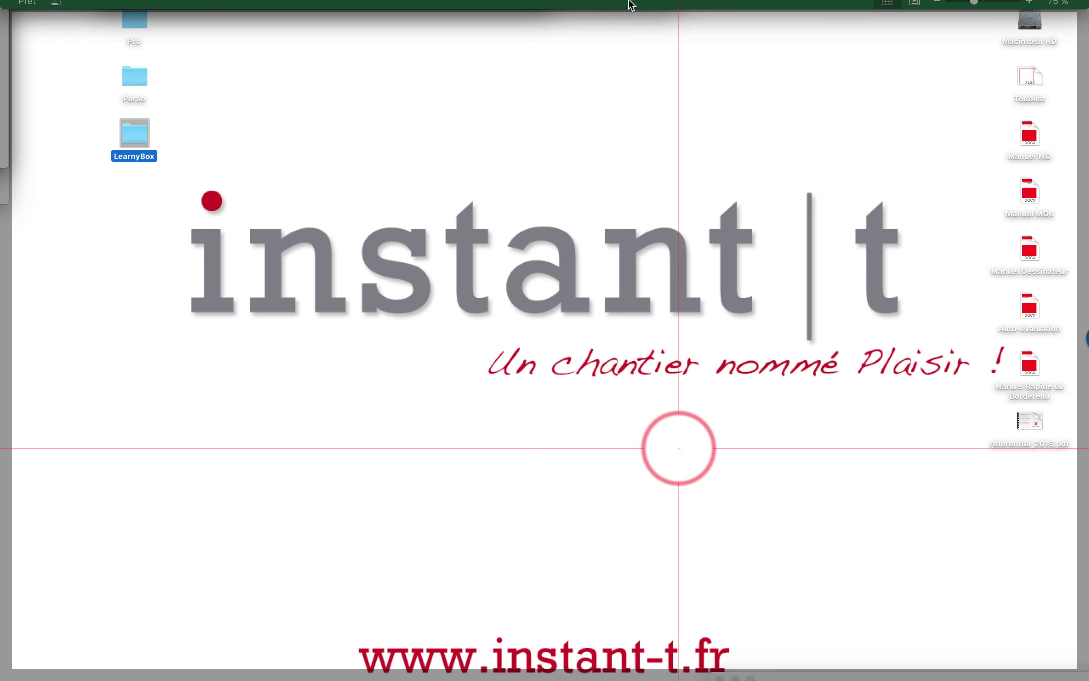